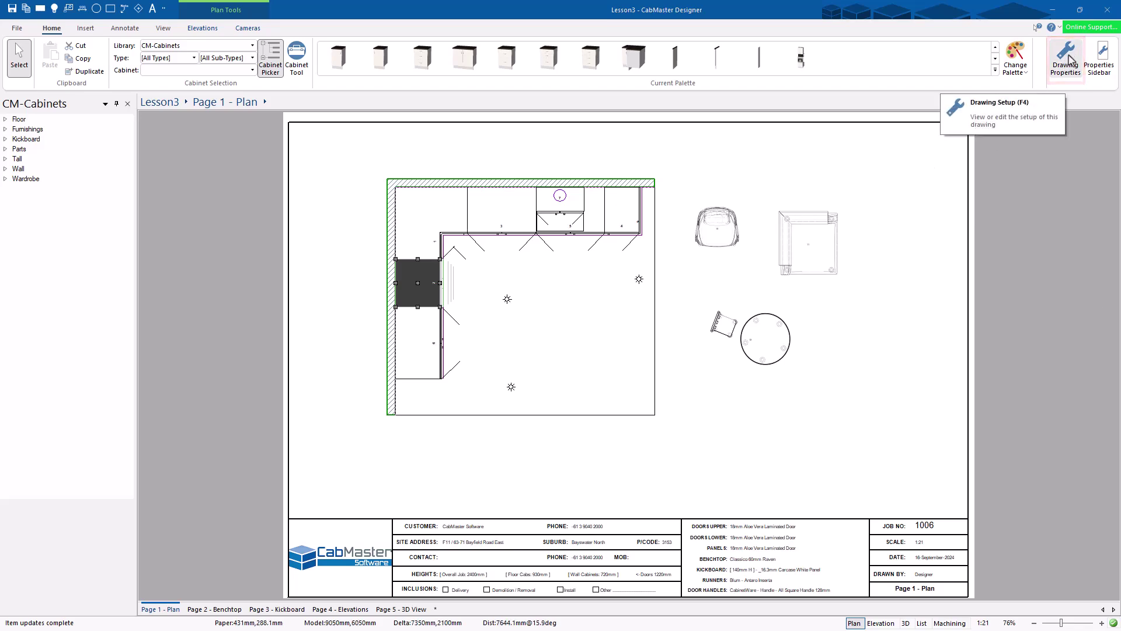
# Step: Open the Lesson3 Drawing Setup dialog from Drawing Properties (F4)
pyautogui.click(1068, 60)
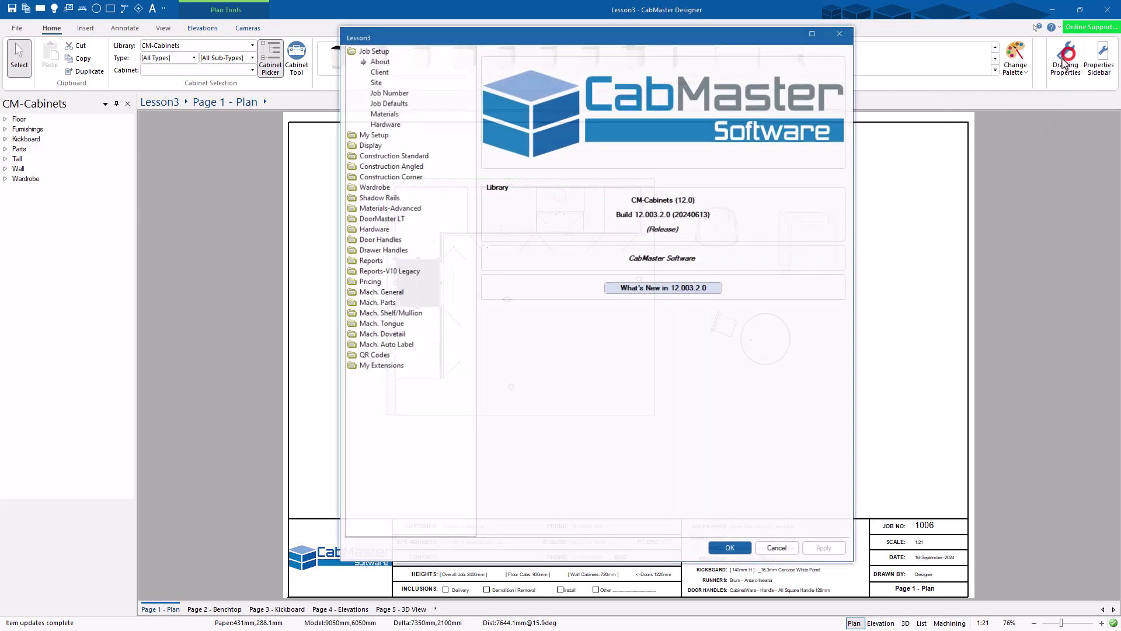
# Step: On the Materials page, keep 1-CM-Default as the carcass supplier and reset panel groups to all
pyautogui.click(384, 115)
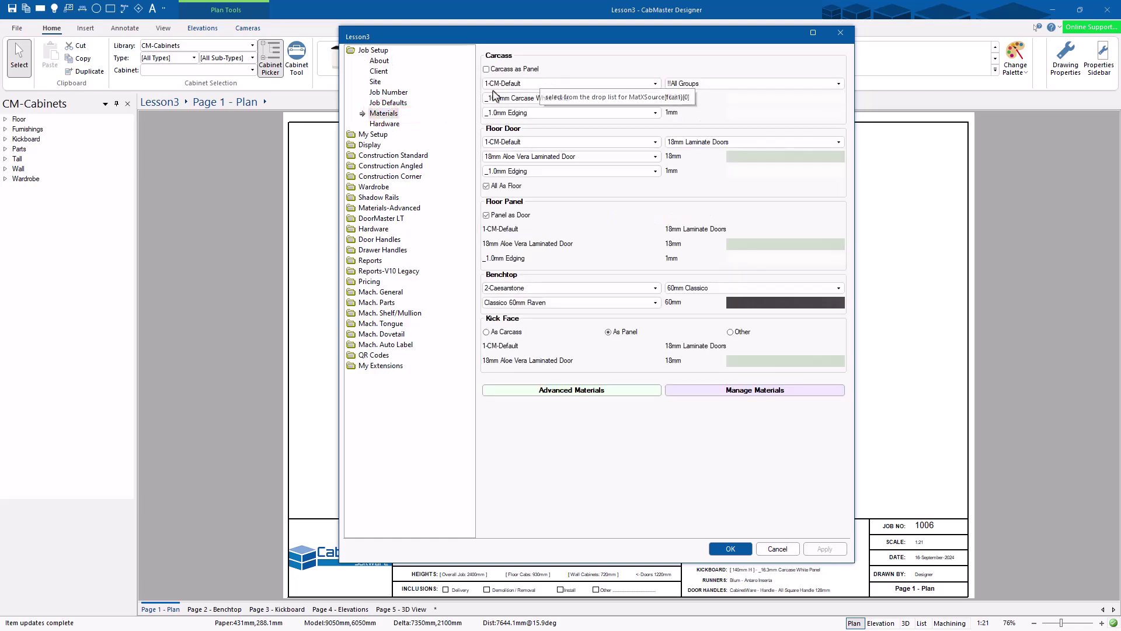
pyautogui.click(561, 83)
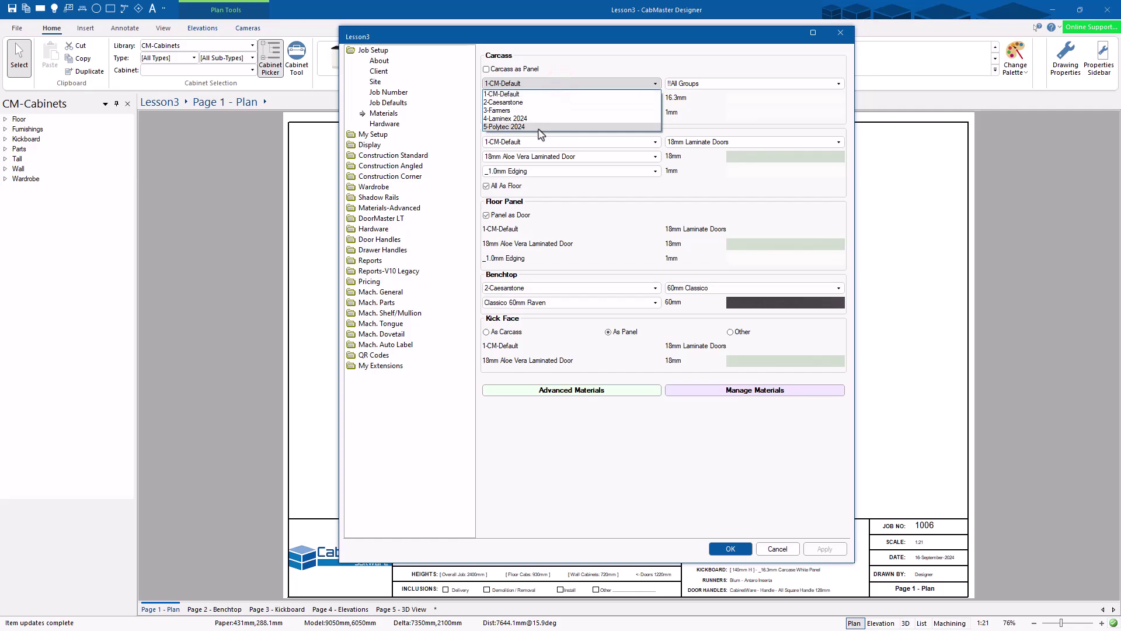
pyautogui.click(536, 95)
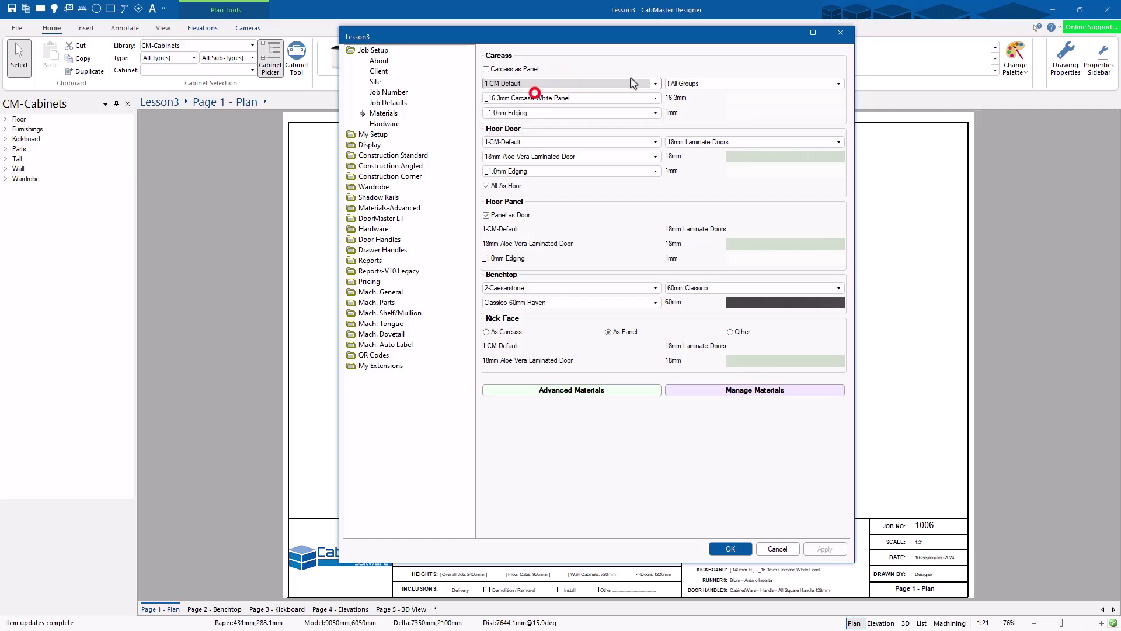
pyautogui.click(697, 84)
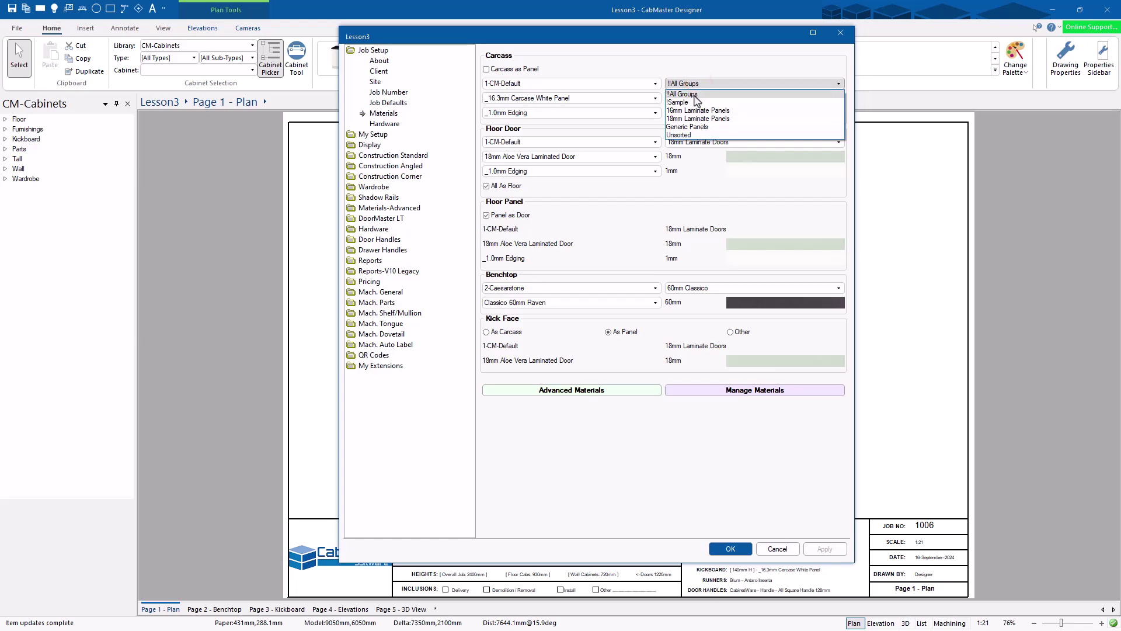
pyautogui.click(696, 111)
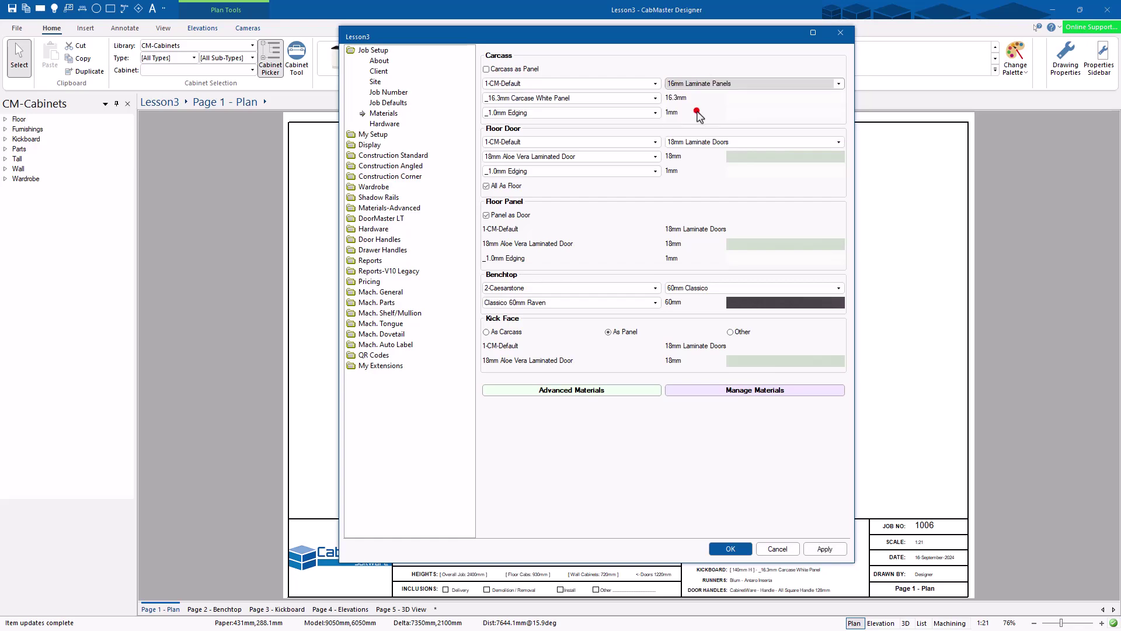
pyautogui.click(540, 99)
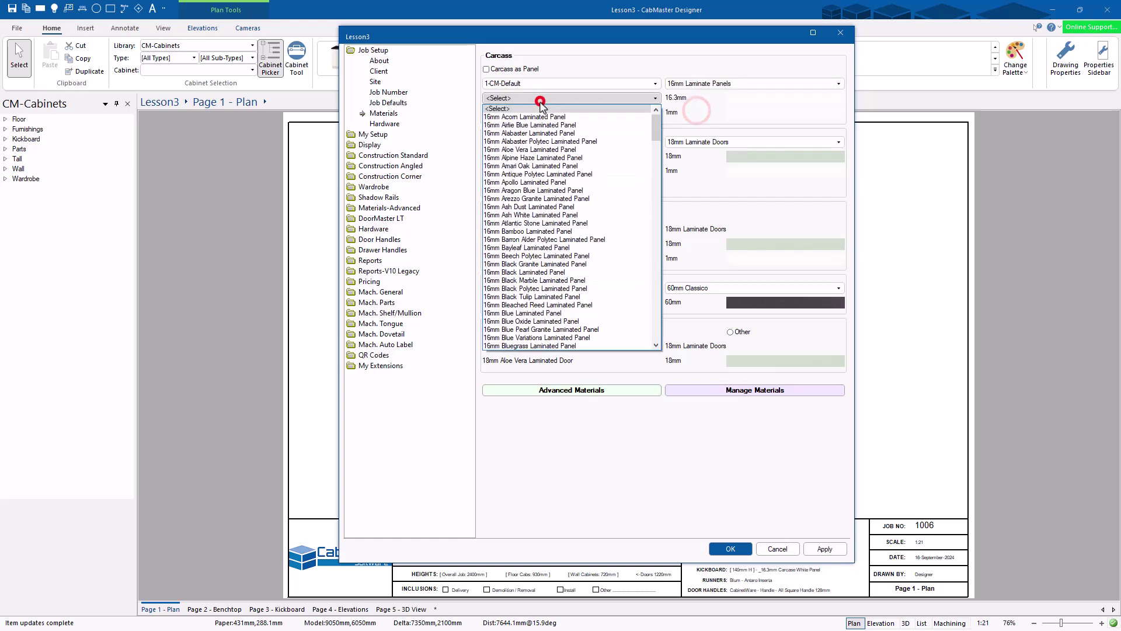
pyautogui.click(663, 98)
pyautogui.click(683, 83)
pyautogui.click(684, 92)
# Step: Set the carcass panel to _16.5mm Carcase White Panel, keeping _1.0mm Edging
pyautogui.click(559, 100)
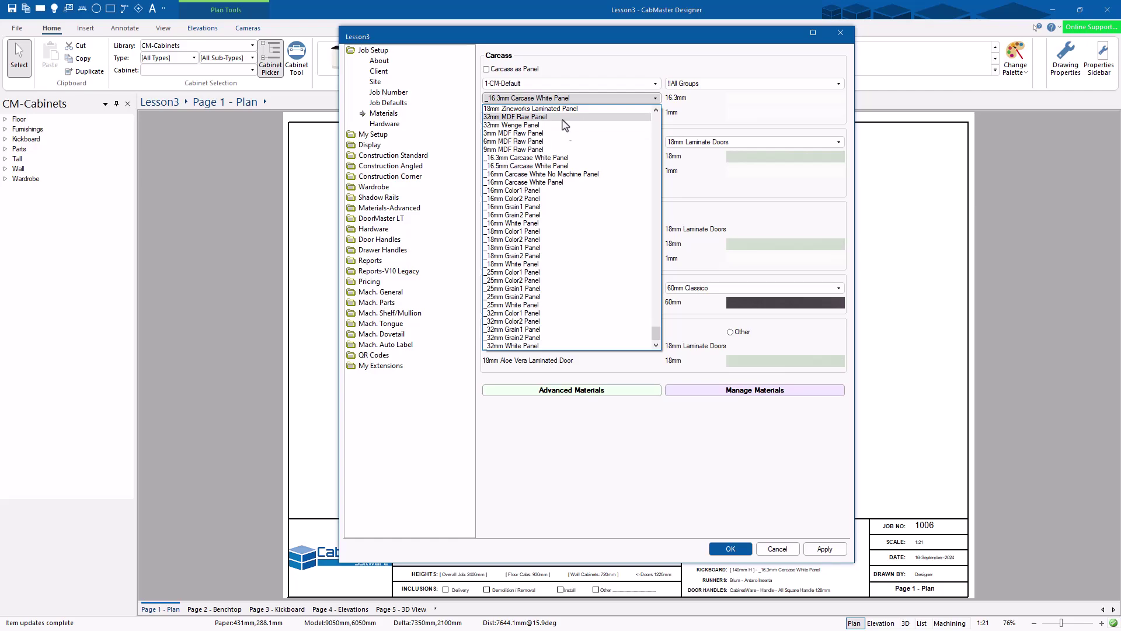
pyautogui.click(579, 100)
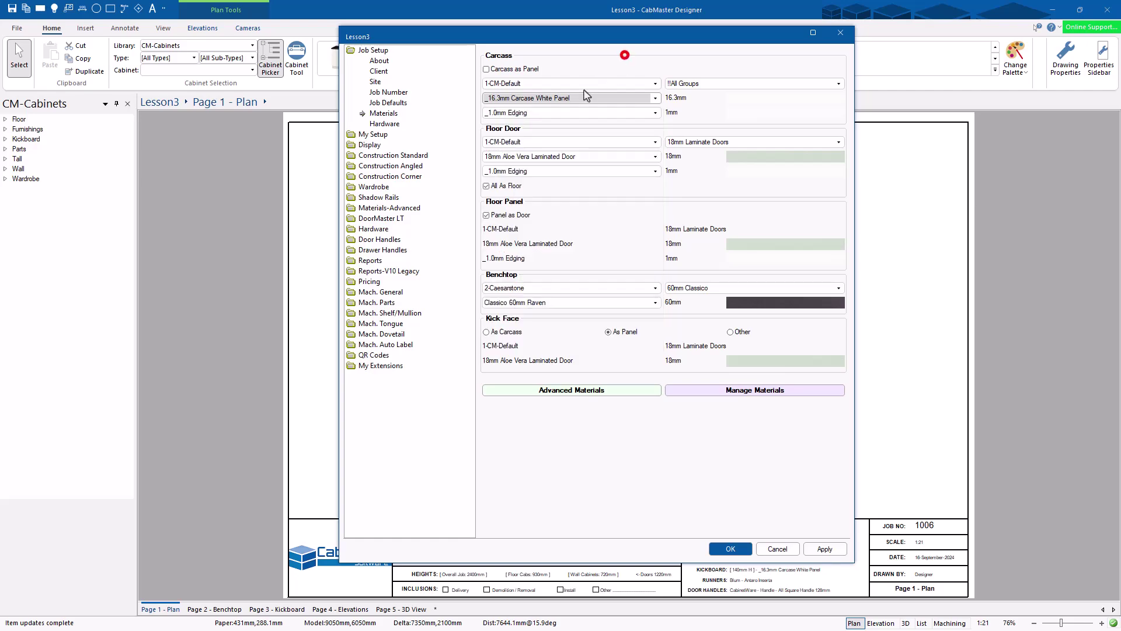
pyautogui.click(571, 99)
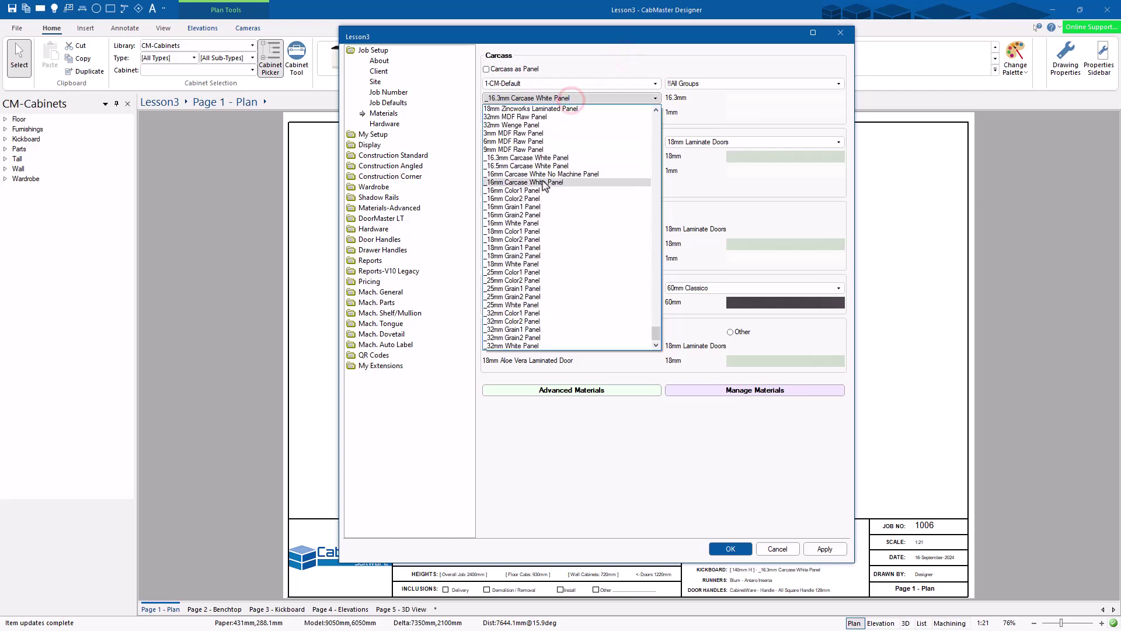
pyautogui.click(537, 166)
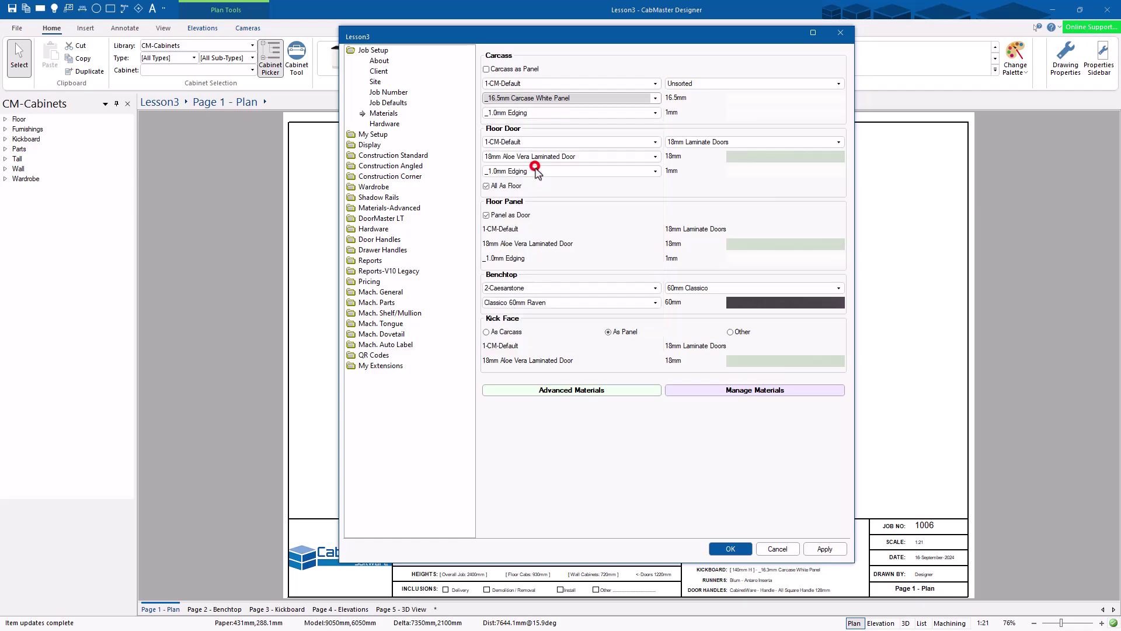
pyautogui.click(528, 114)
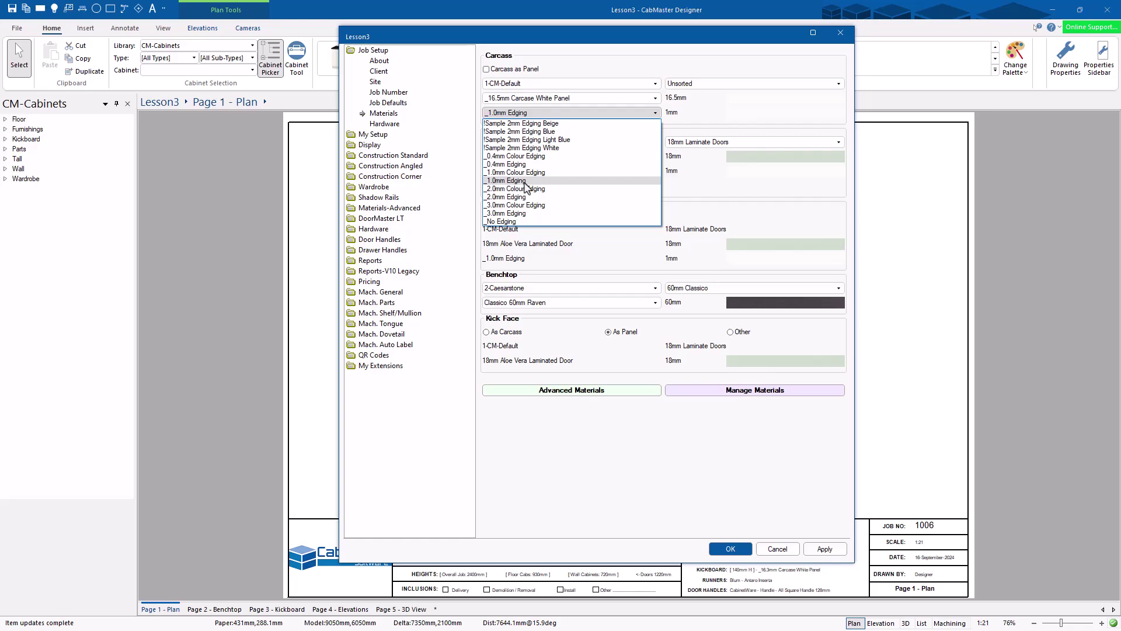
pyautogui.click(524, 181)
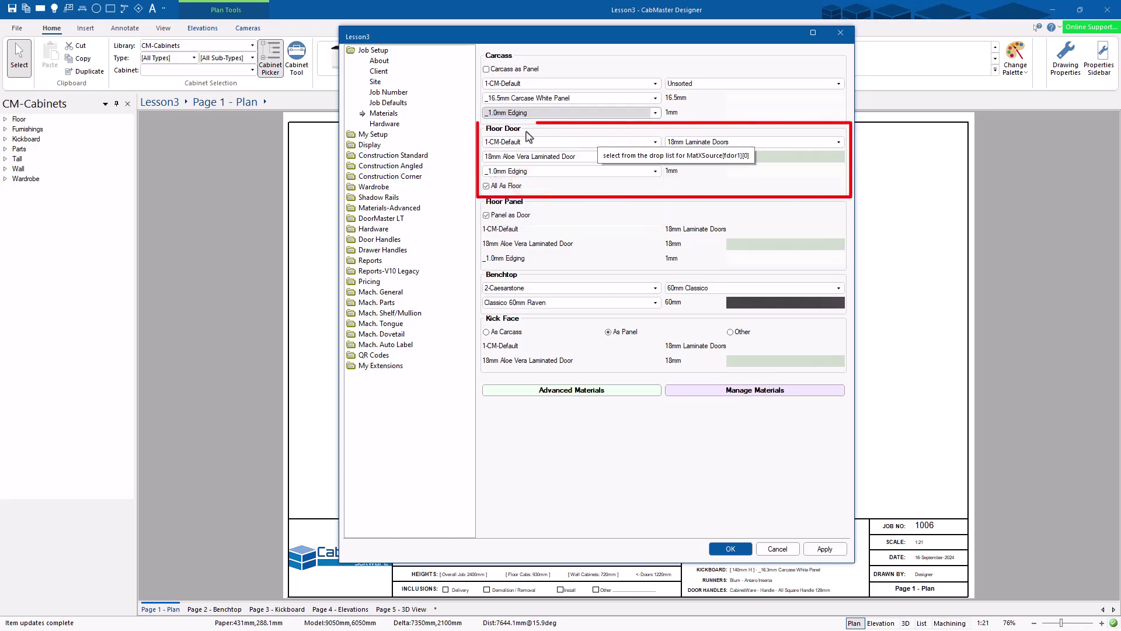
# Step: Set the floor door supplier to 4-Laminex 2024, using it for edging too
pyautogui.click(486, 187)
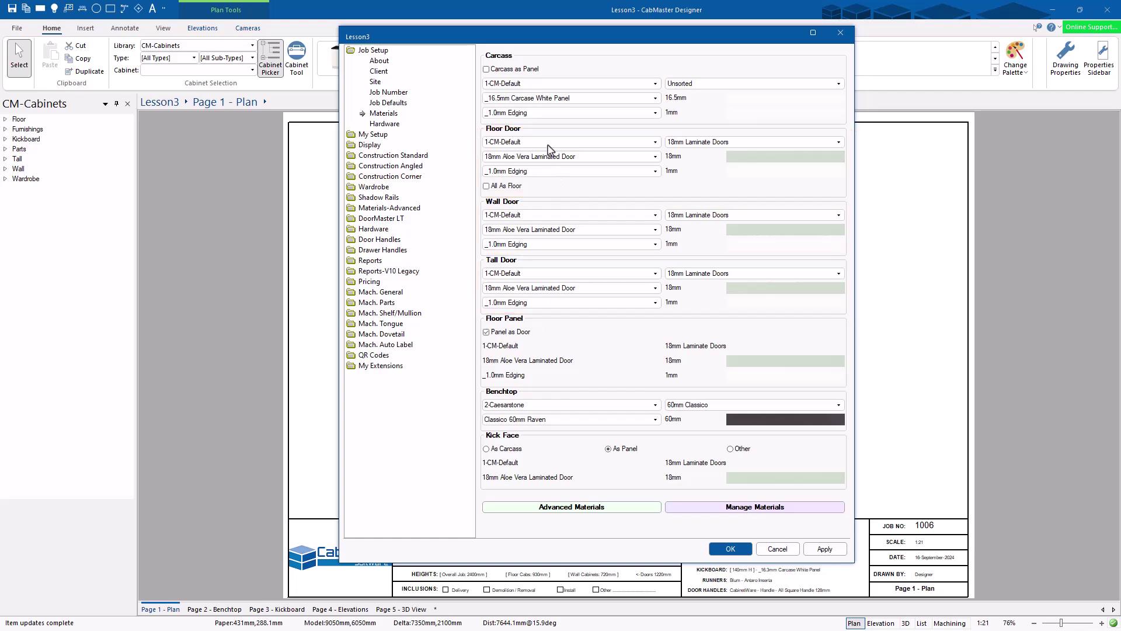
pyautogui.click(523, 143)
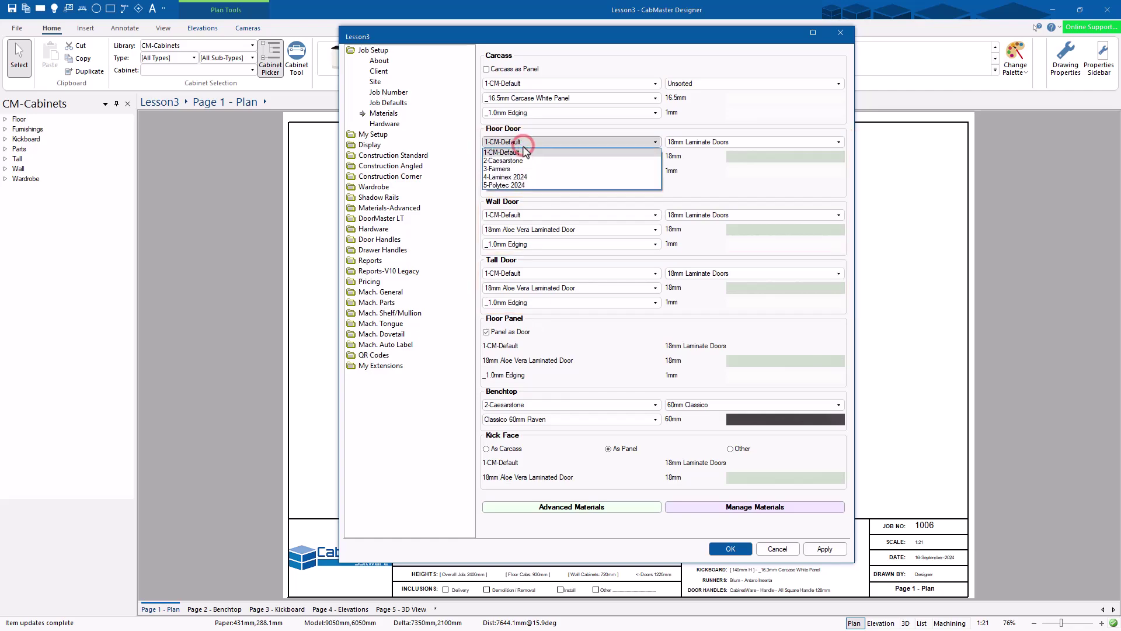
pyautogui.click(530, 177)
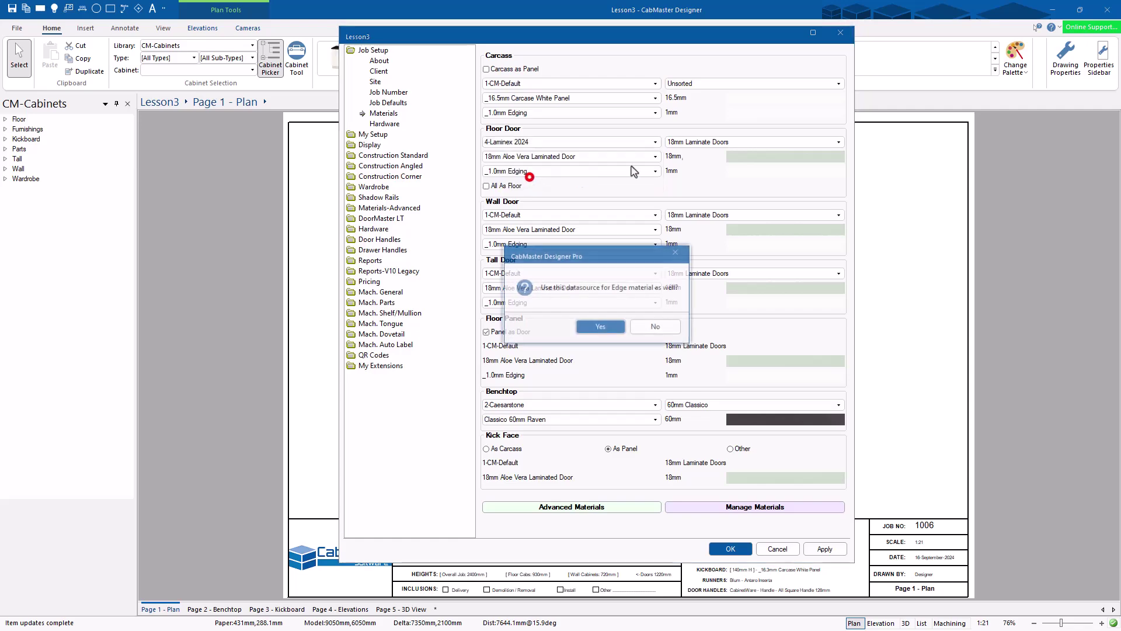
pyautogui.click(596, 324)
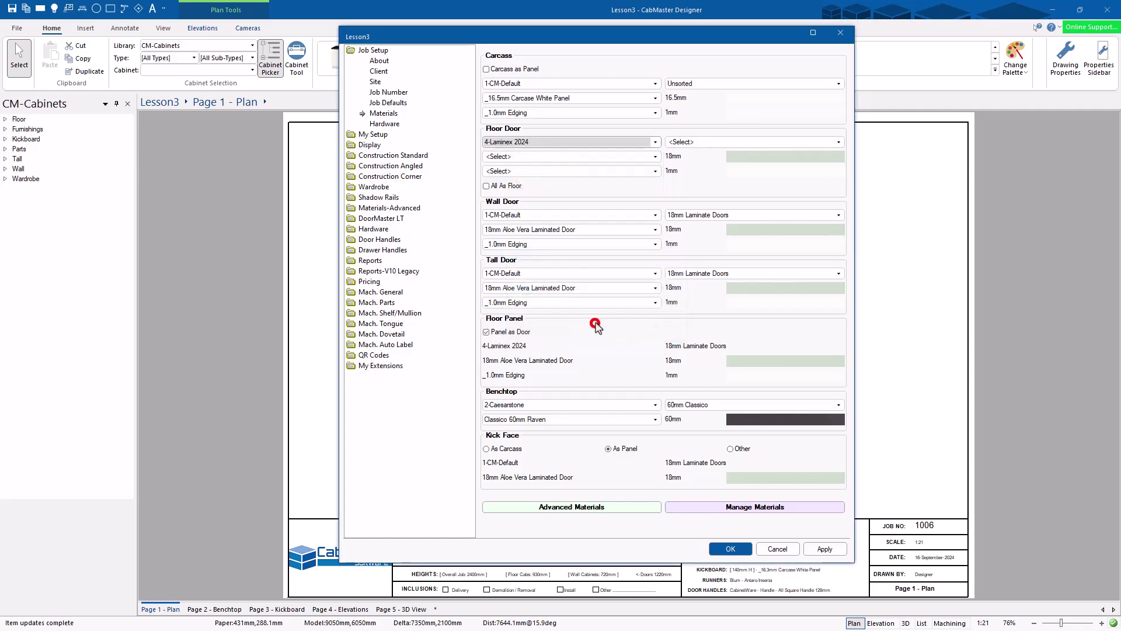
# Step: Make floor doors 18mm Colour Collection Natural Door New Graphite with AbsoluteMatte Otway edging, applied to all doors
pyautogui.click(700, 142)
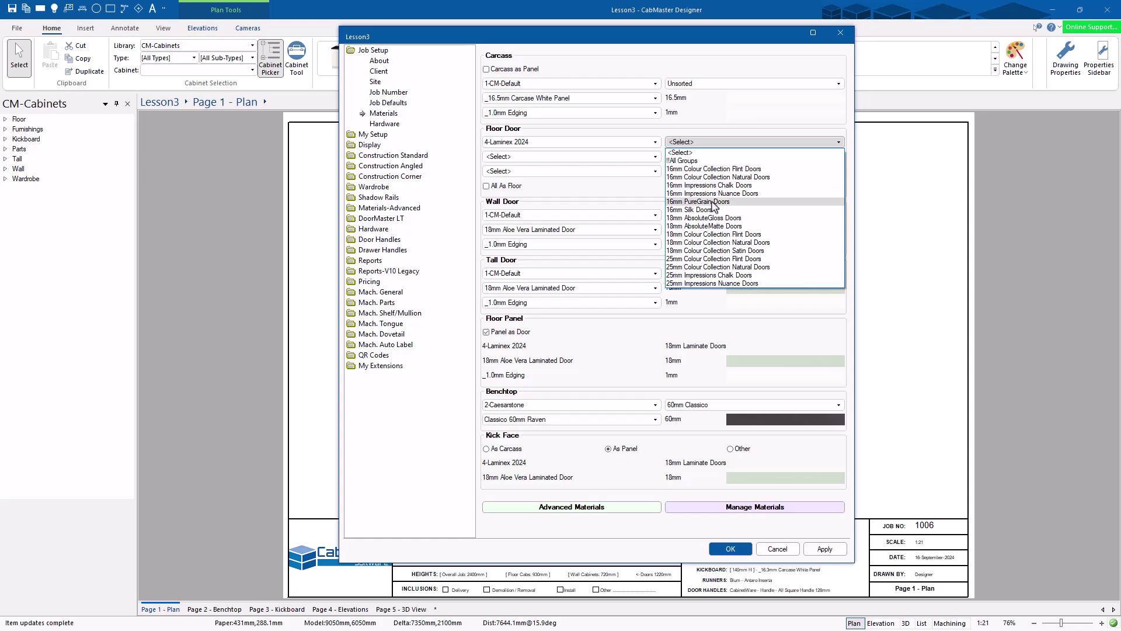
pyautogui.click(707, 243)
pyautogui.click(514, 157)
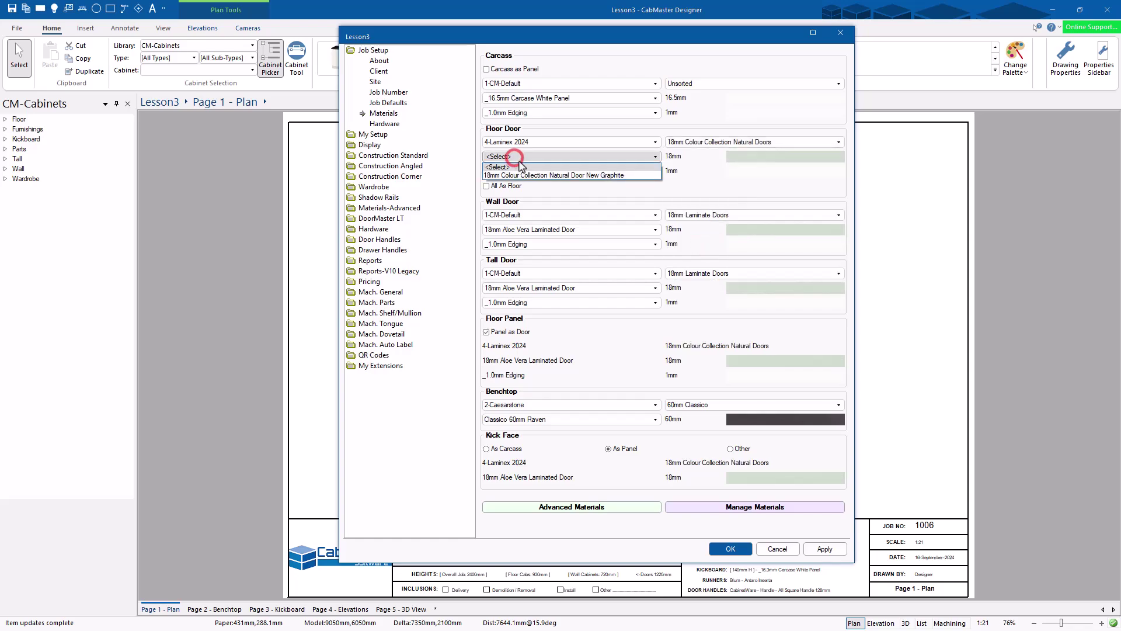
pyautogui.click(532, 176)
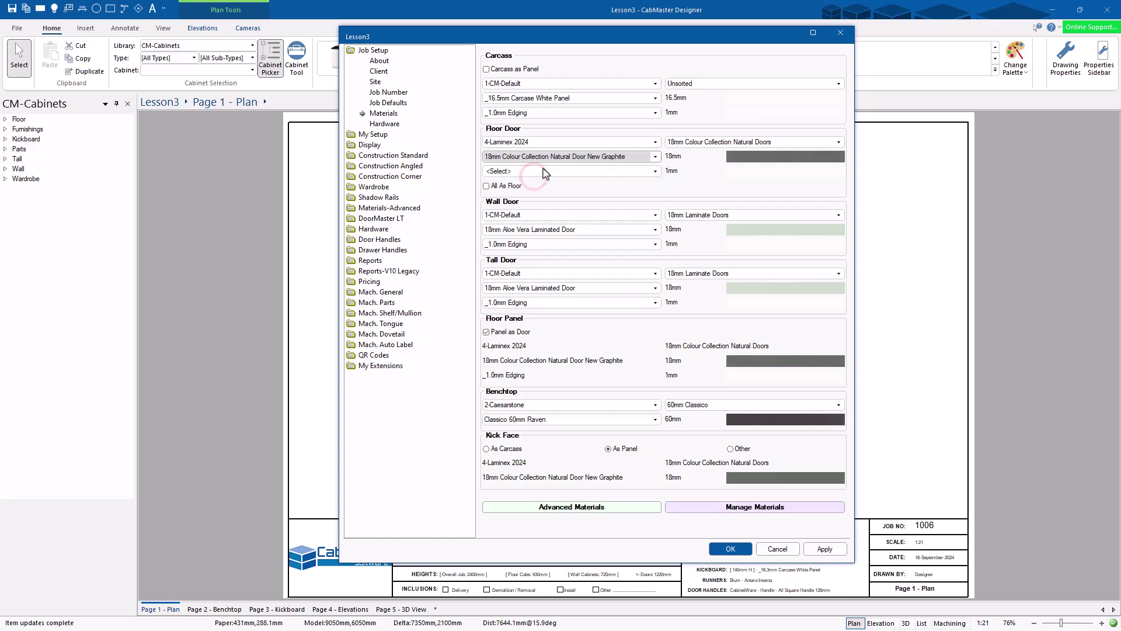
pyautogui.click(544, 171)
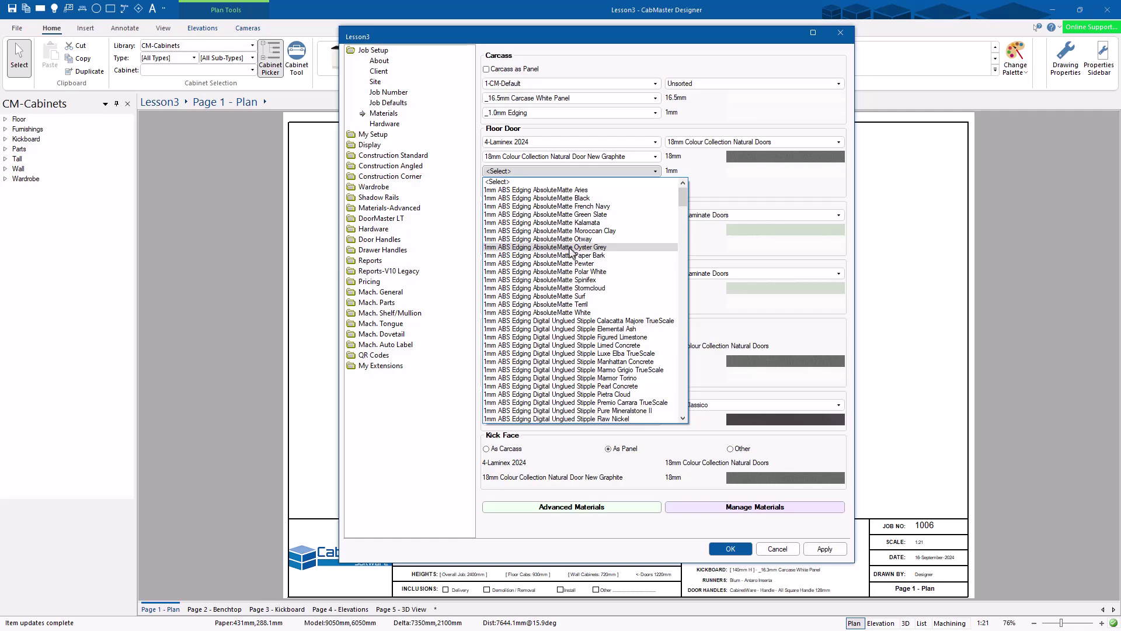
pyautogui.moveTo(682, 198)
pyautogui.mouseDown()
pyautogui.moveTo(675, 345)
pyautogui.moveTo(681, 196)
pyautogui.mouseUp()
pyautogui.click(549, 243)
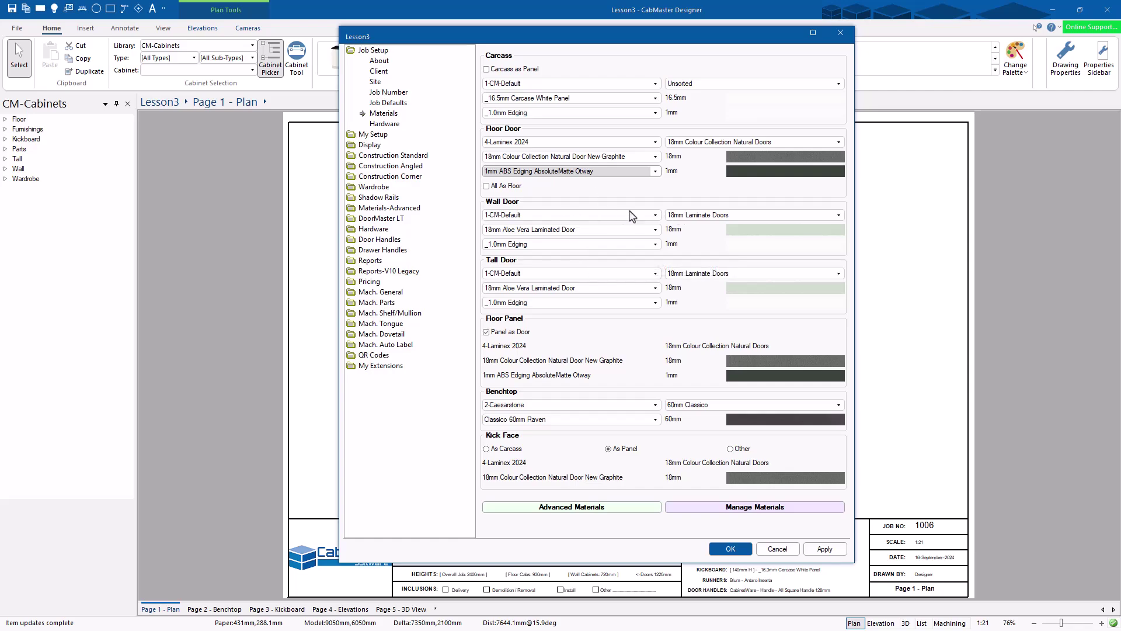
pyautogui.click(485, 186)
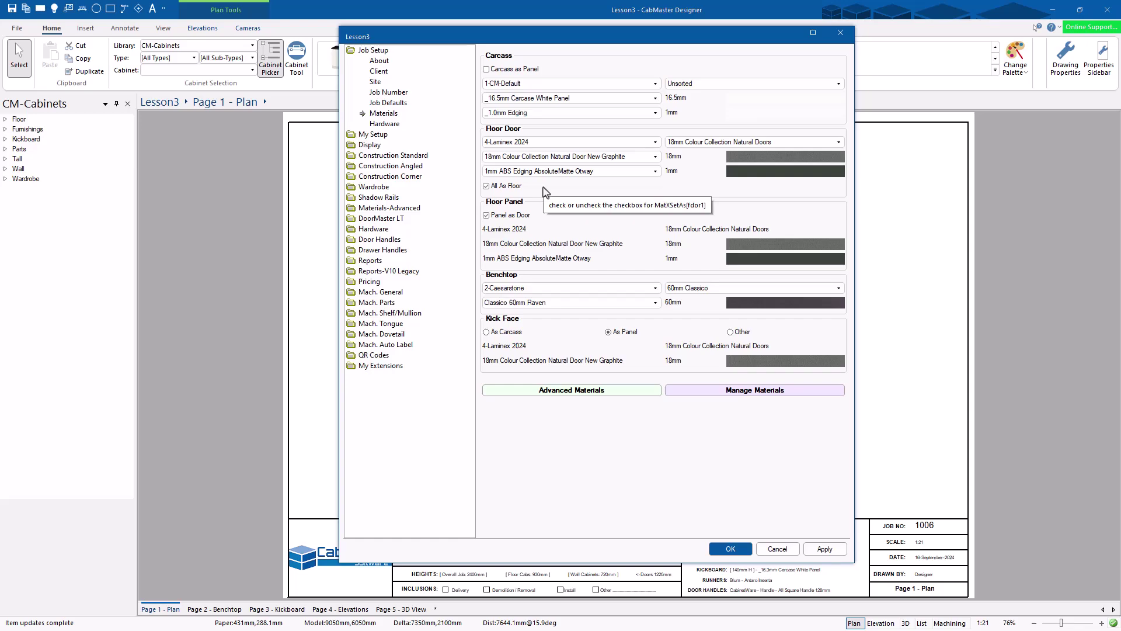
# Step: Toggle the panel material options, ending with panels set back to Panel as Door
pyautogui.click(504, 216)
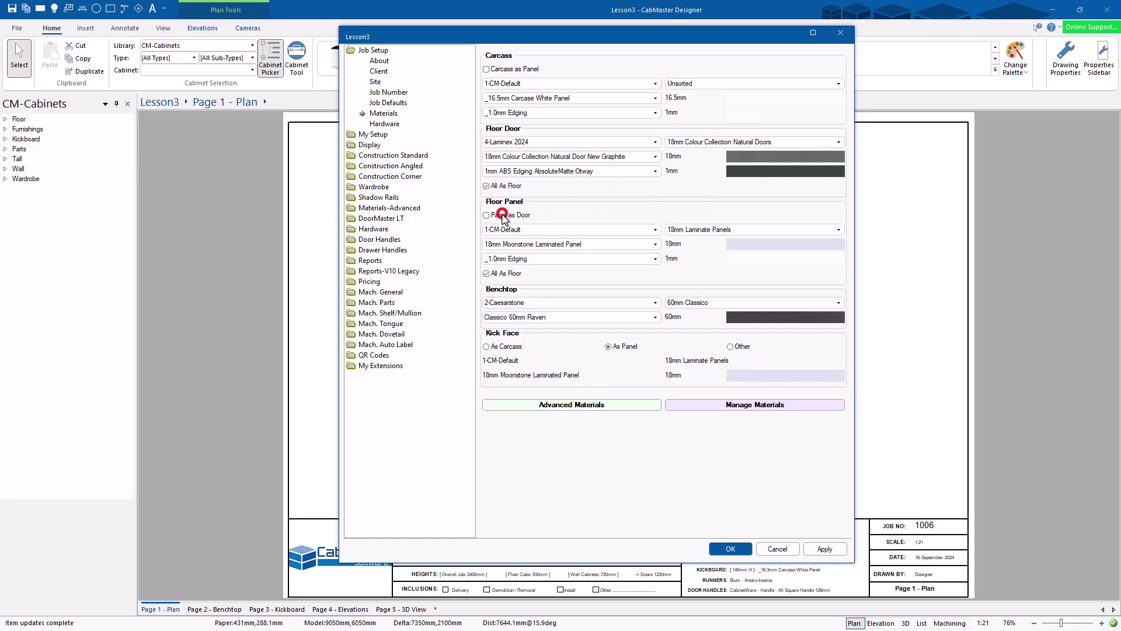
pyautogui.click(486, 274)
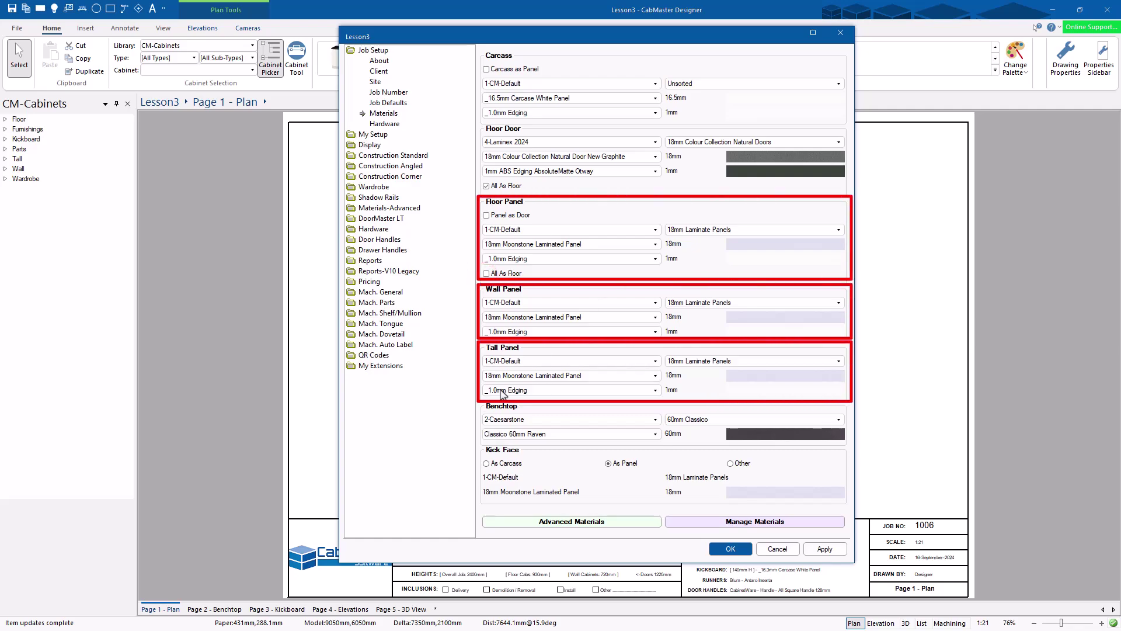
pyautogui.click(486, 273)
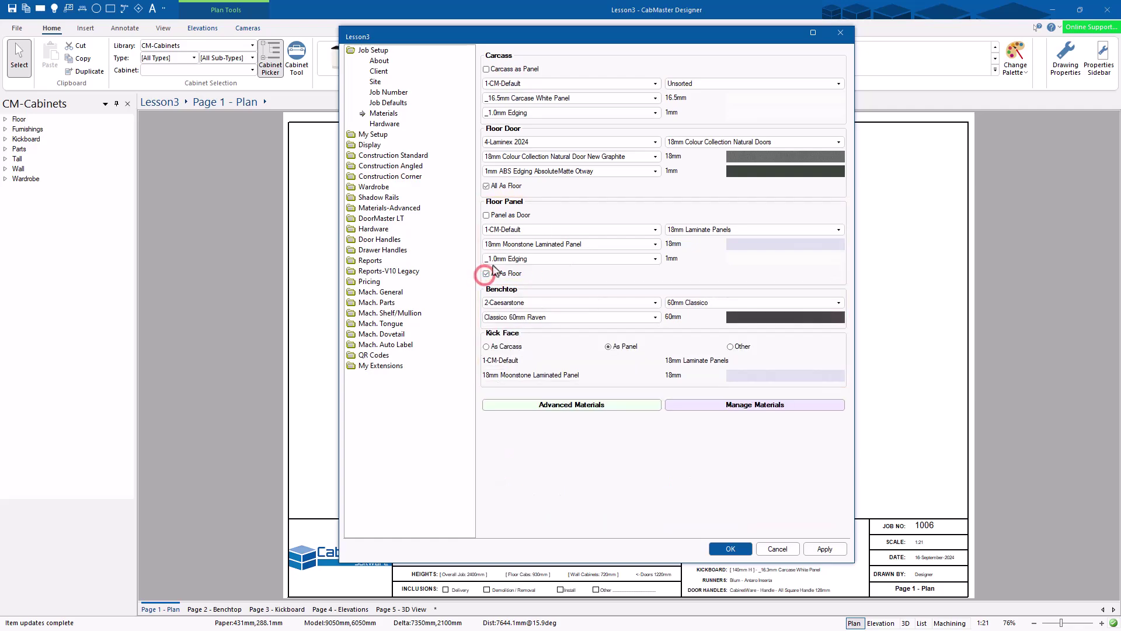
pyautogui.click(485, 214)
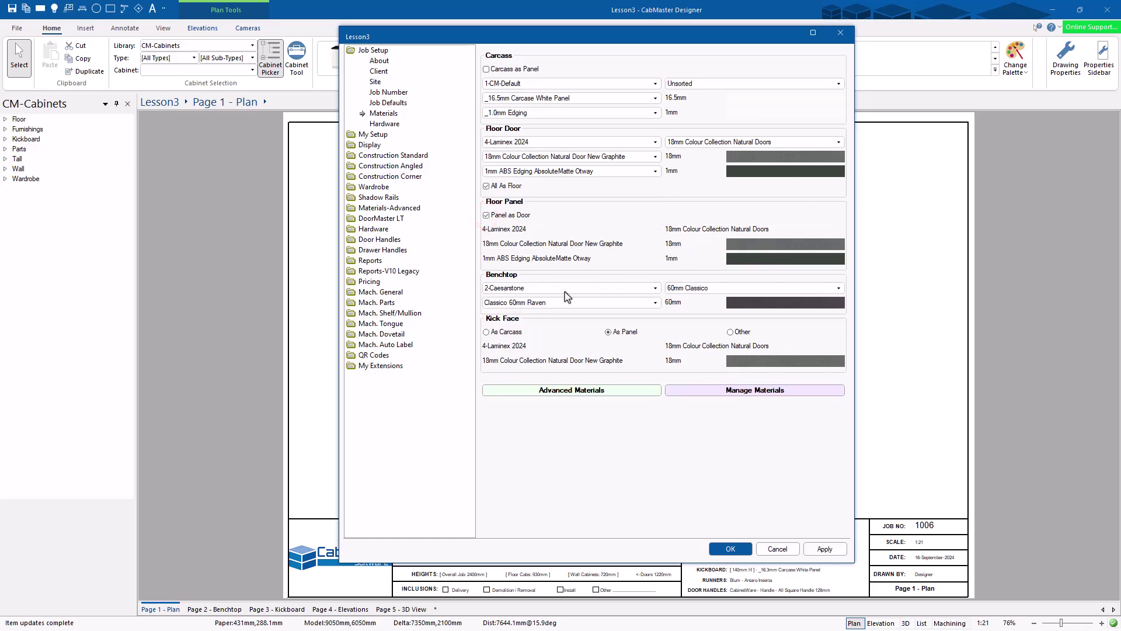
# Step: Set the benchtop to 2-Caesarstone Classico 80mm Creme Brule
pyautogui.click(531, 288)
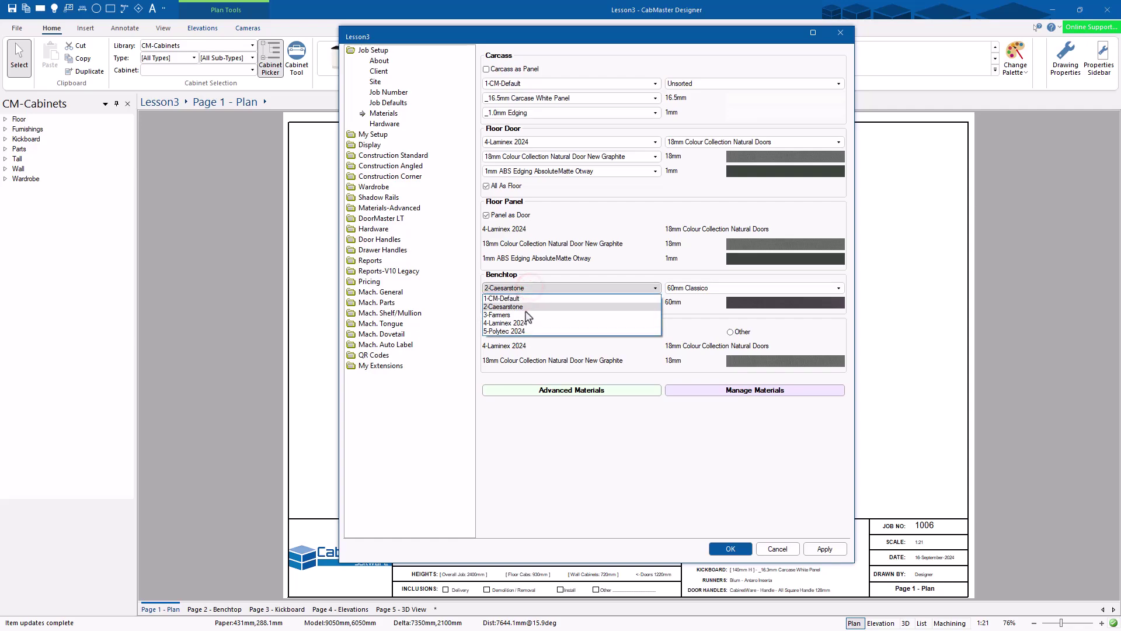
pyautogui.click(526, 307)
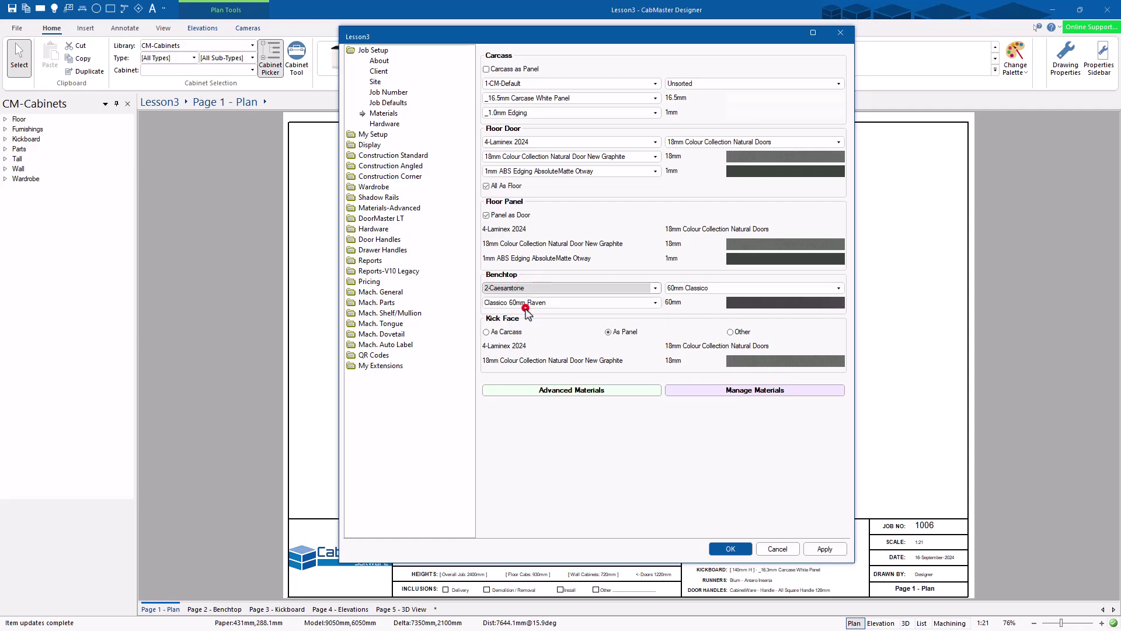
pyautogui.click(696, 287)
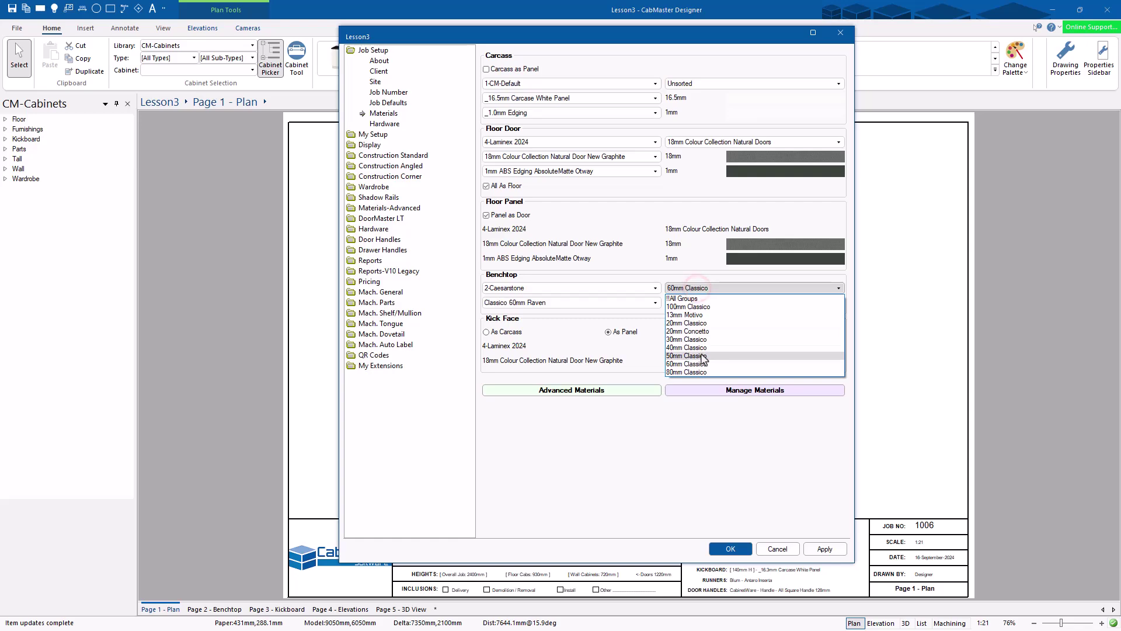
pyautogui.click(699, 373)
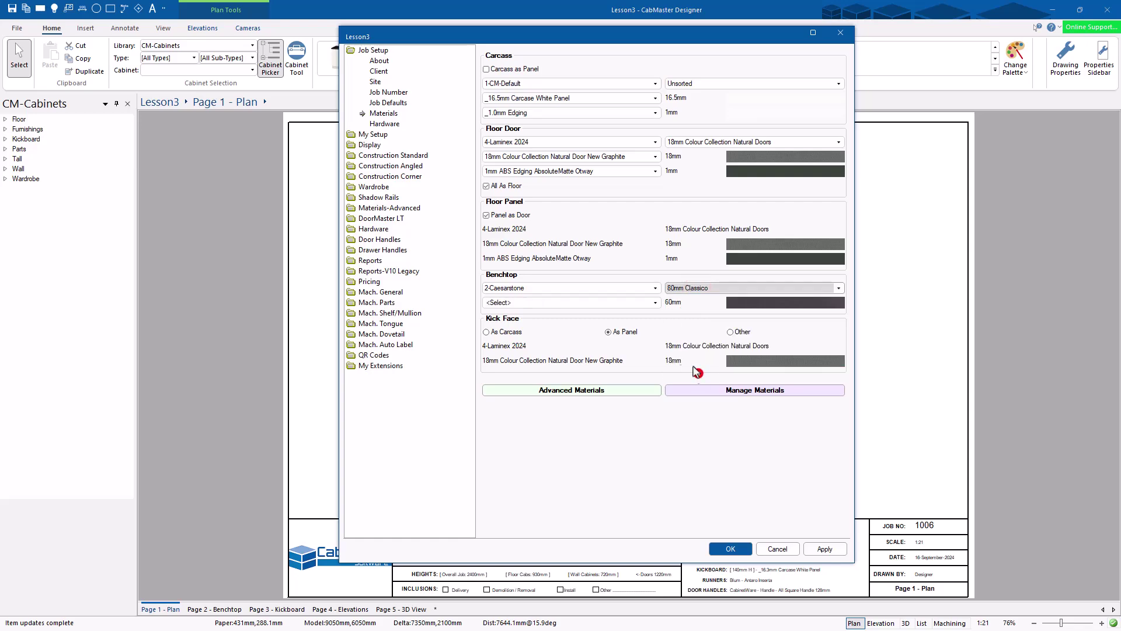
pyautogui.click(559, 303)
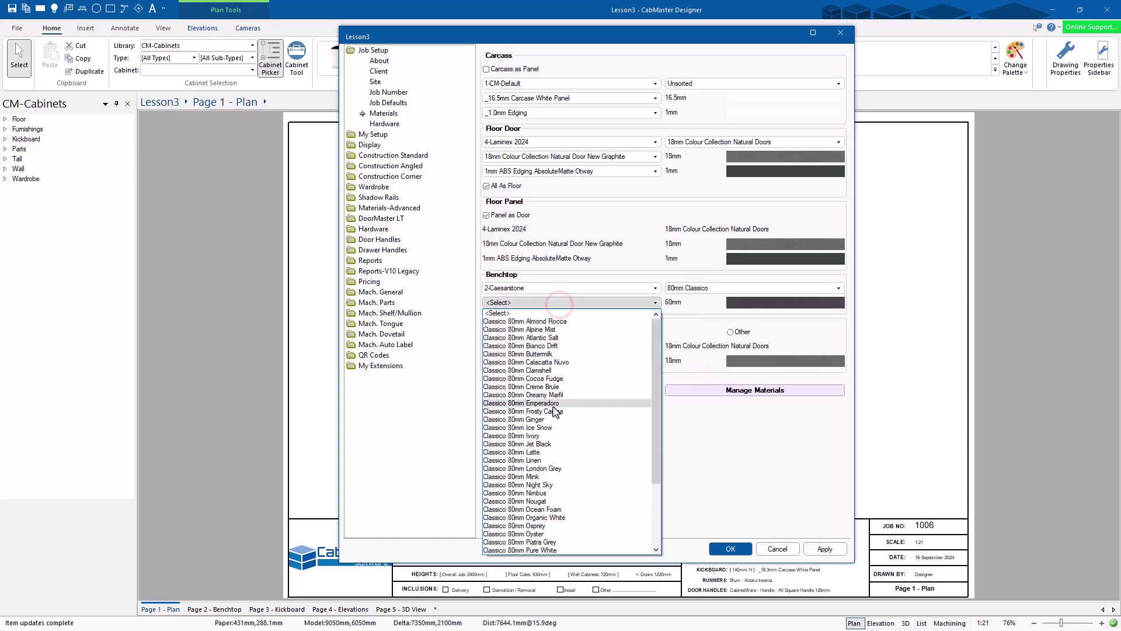
pyautogui.click(560, 387)
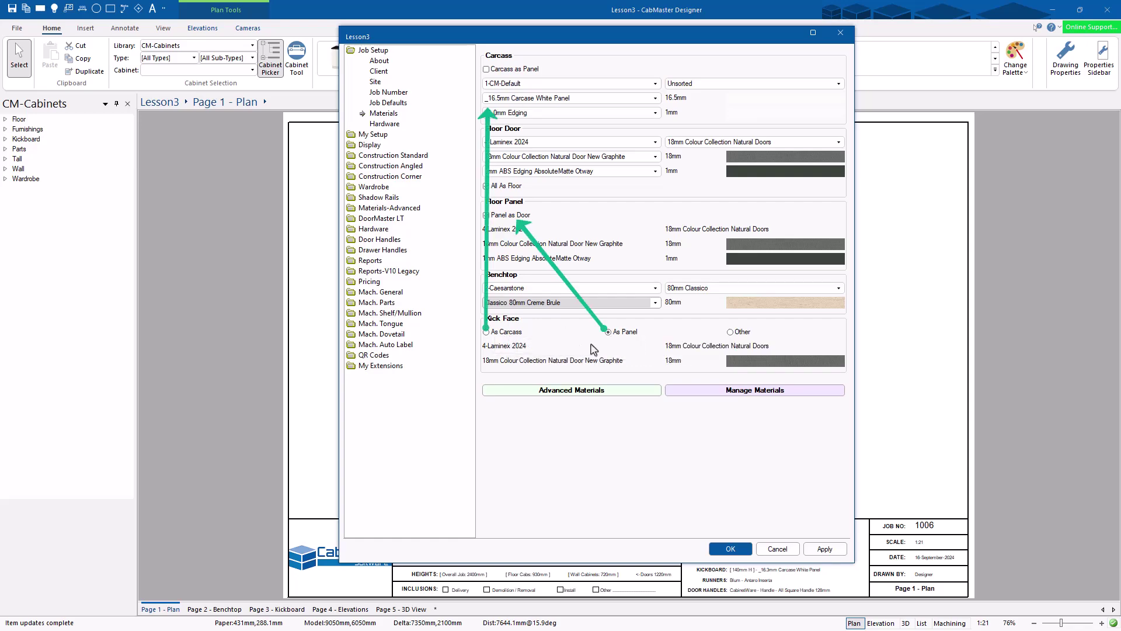
# Step: Set the kick face to 1-CM-Default, !!All Groups, 16mm Ash White Laminated Door, and apply
pyautogui.click(729, 332)
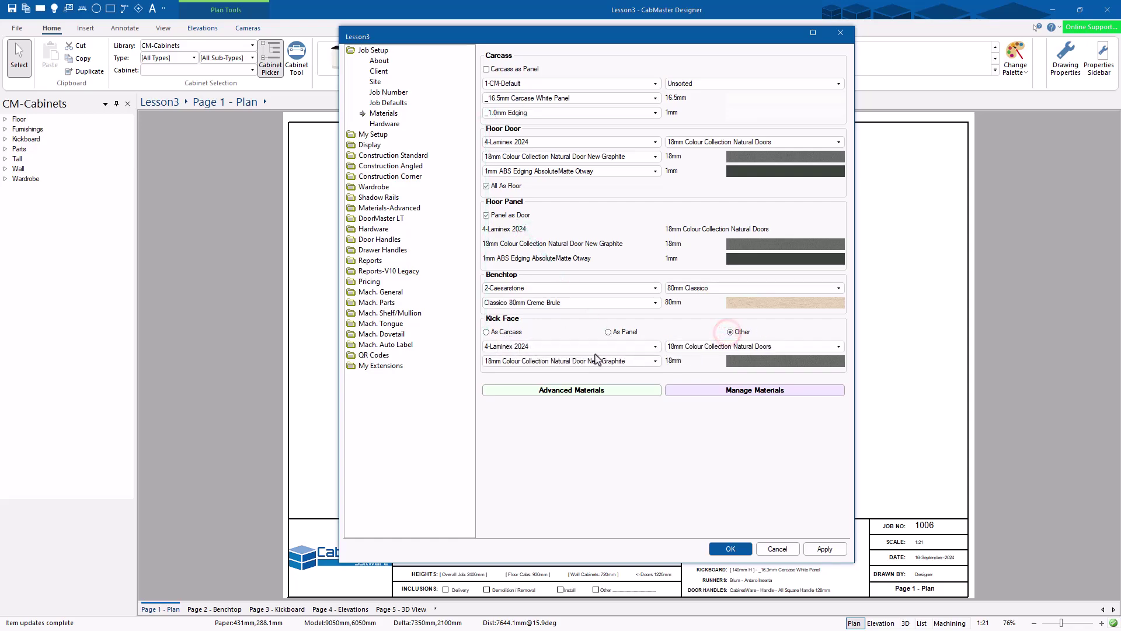
pyautogui.click(564, 349)
pyautogui.click(540, 358)
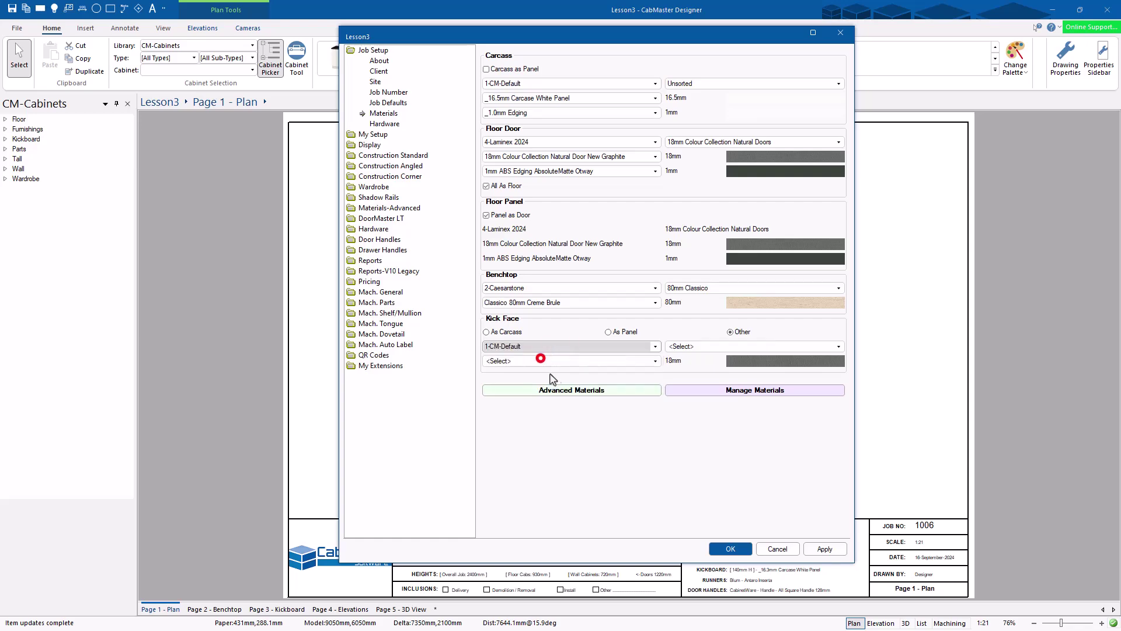
pyautogui.click(683, 346)
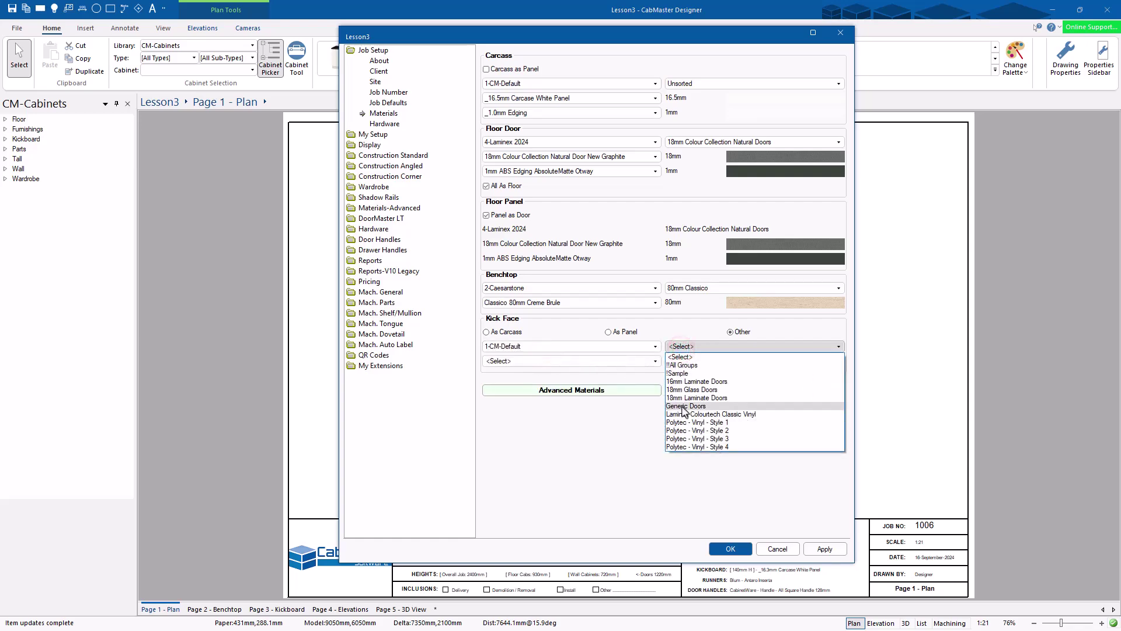
pyautogui.click(699, 365)
pyautogui.click(538, 360)
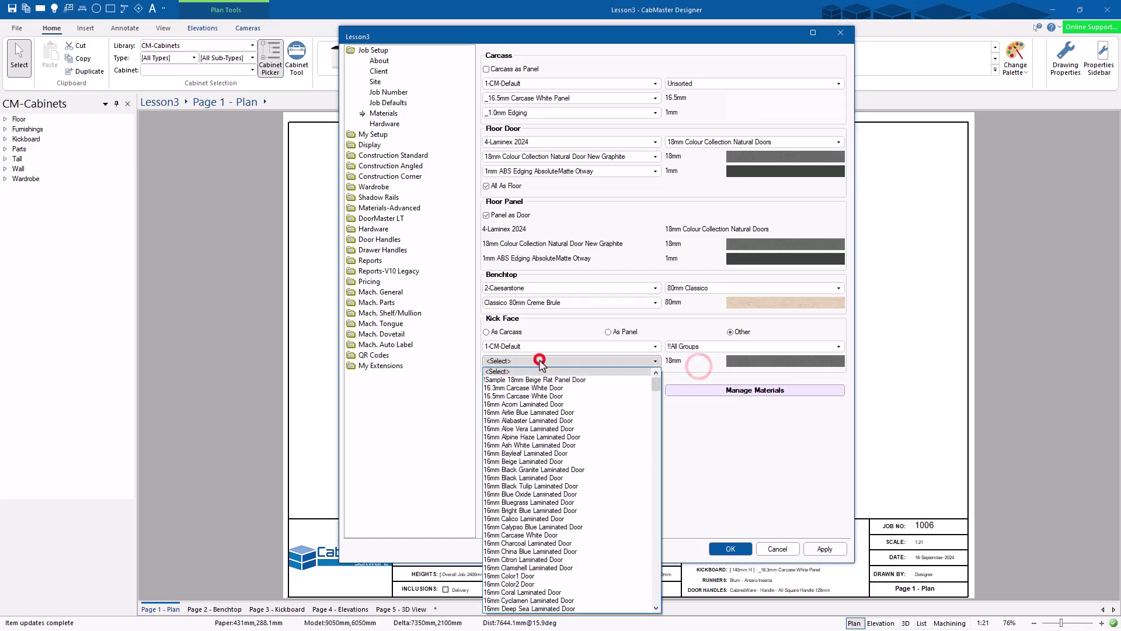
pyautogui.click(542, 446)
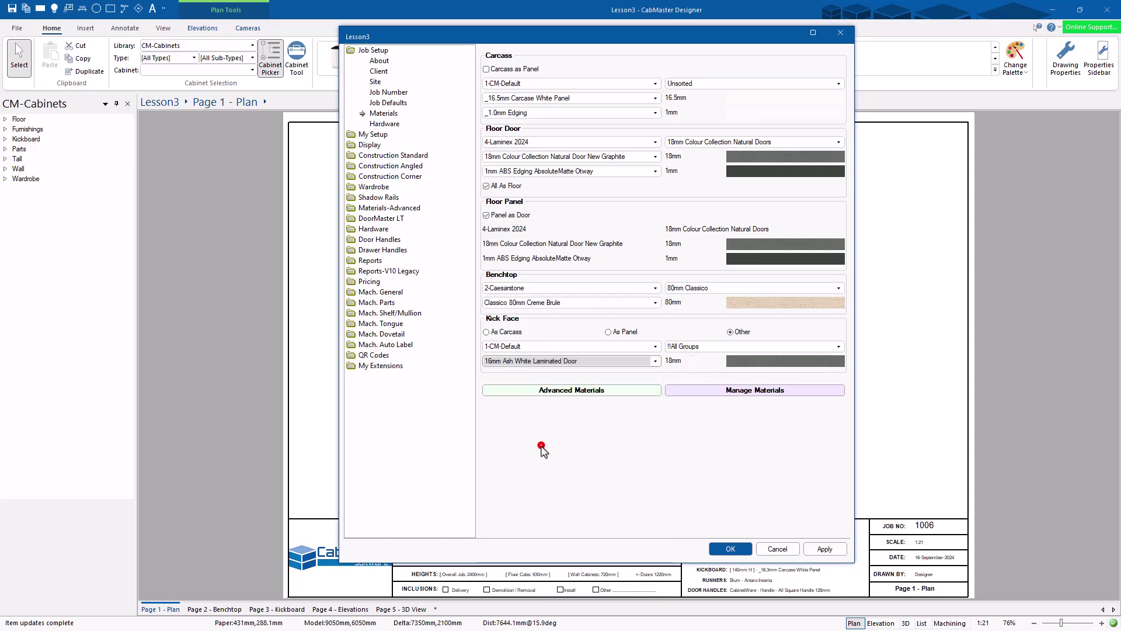
pyautogui.click(824, 549)
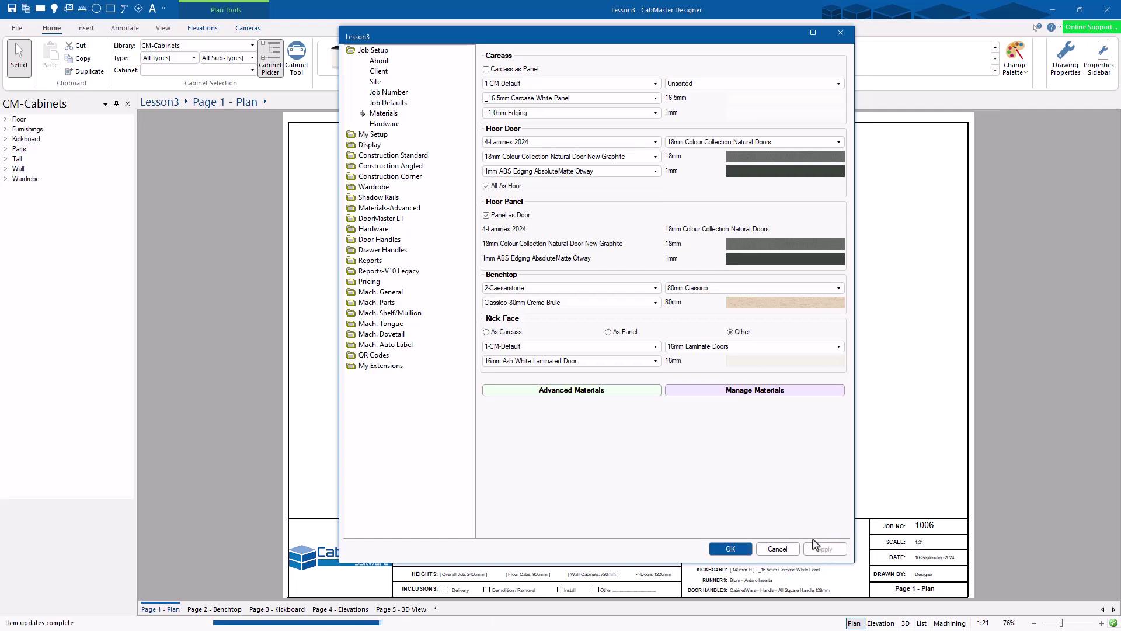
pyautogui.click(378, 135)
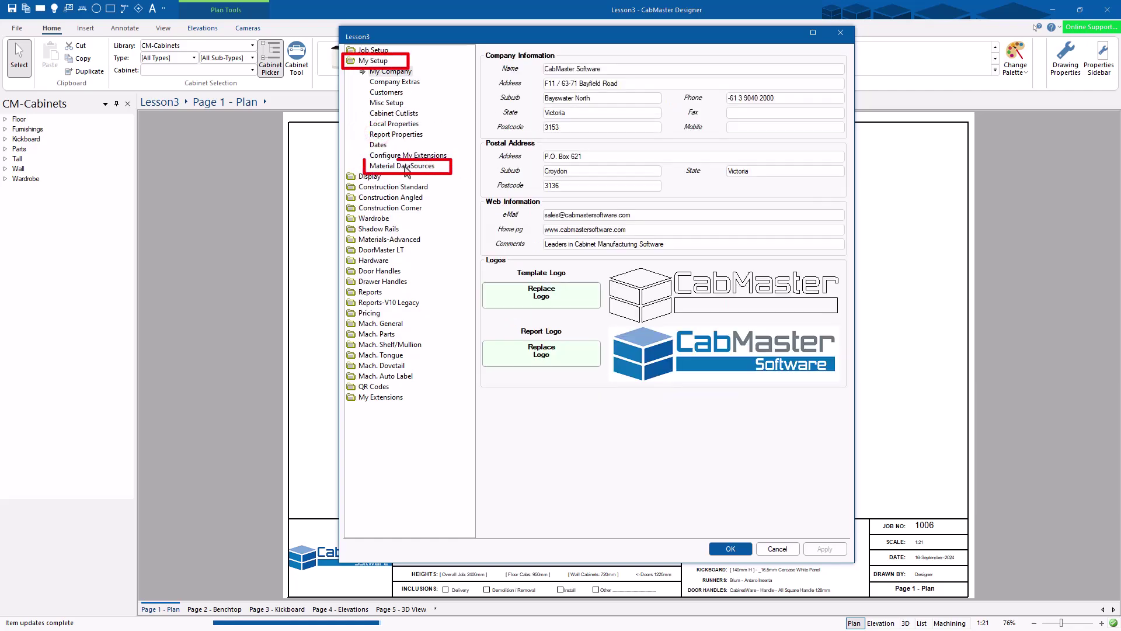
# Step: Enable ULTRAGlaze in row 6 of Material DataSources and apply it
pyautogui.click(405, 166)
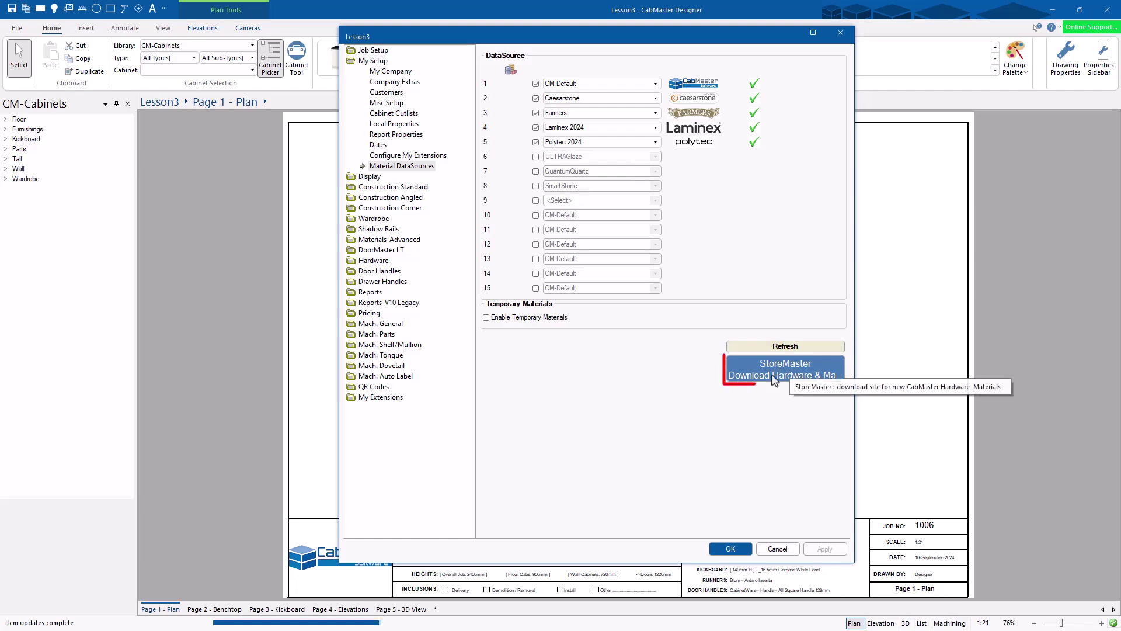
pyautogui.click(535, 157)
pyautogui.click(590, 156)
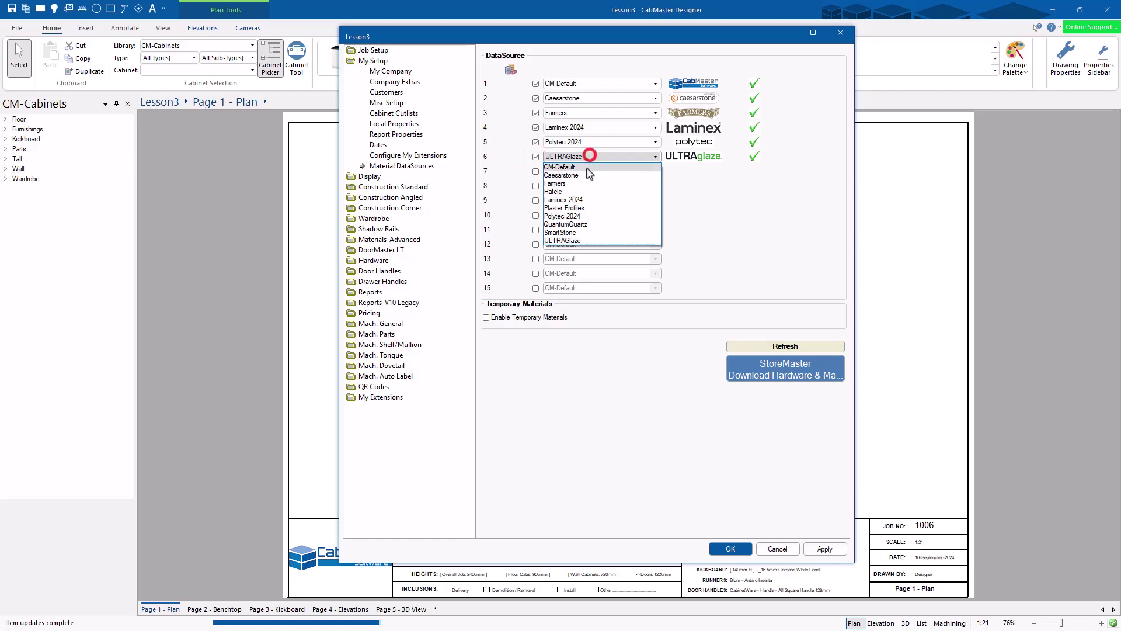
pyautogui.click(587, 241)
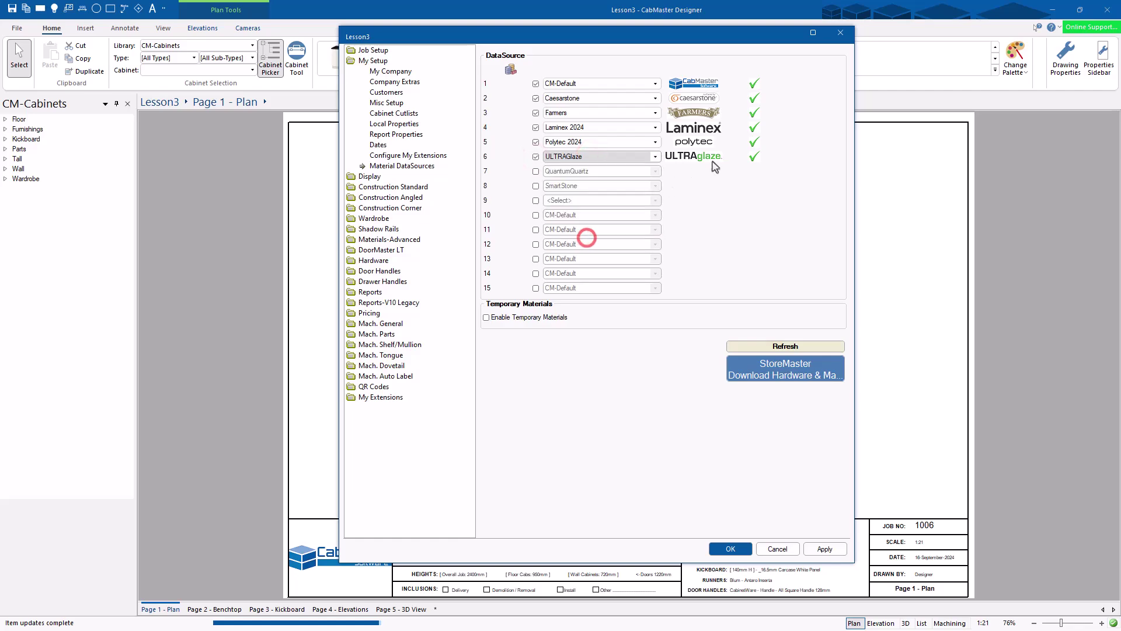
pyautogui.click(822, 548)
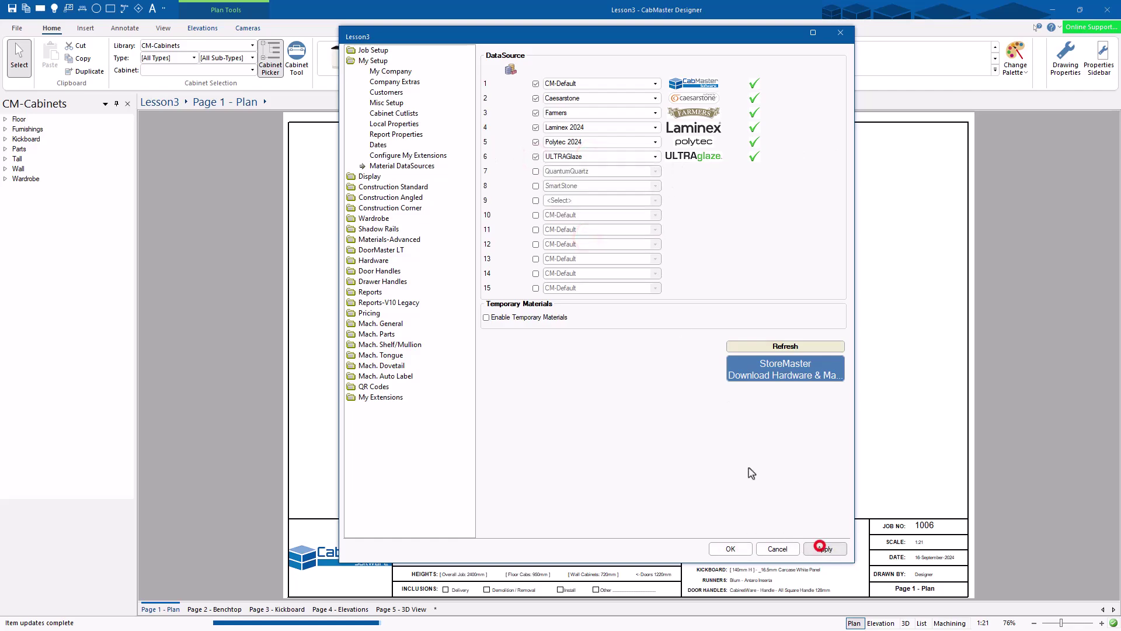
# Step: Confirm 1-CM-Default as carcass supplier in Job Setup Materials, then go to Advanced Materials Carcass
pyautogui.click(366, 50)
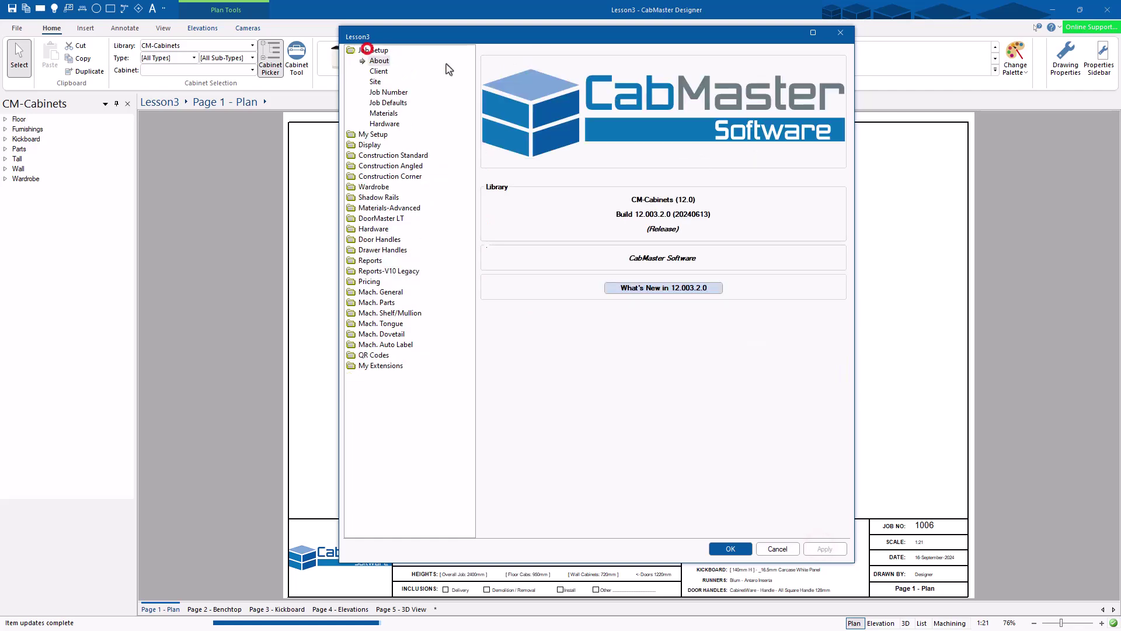
pyautogui.click(383, 113)
pyautogui.click(585, 83)
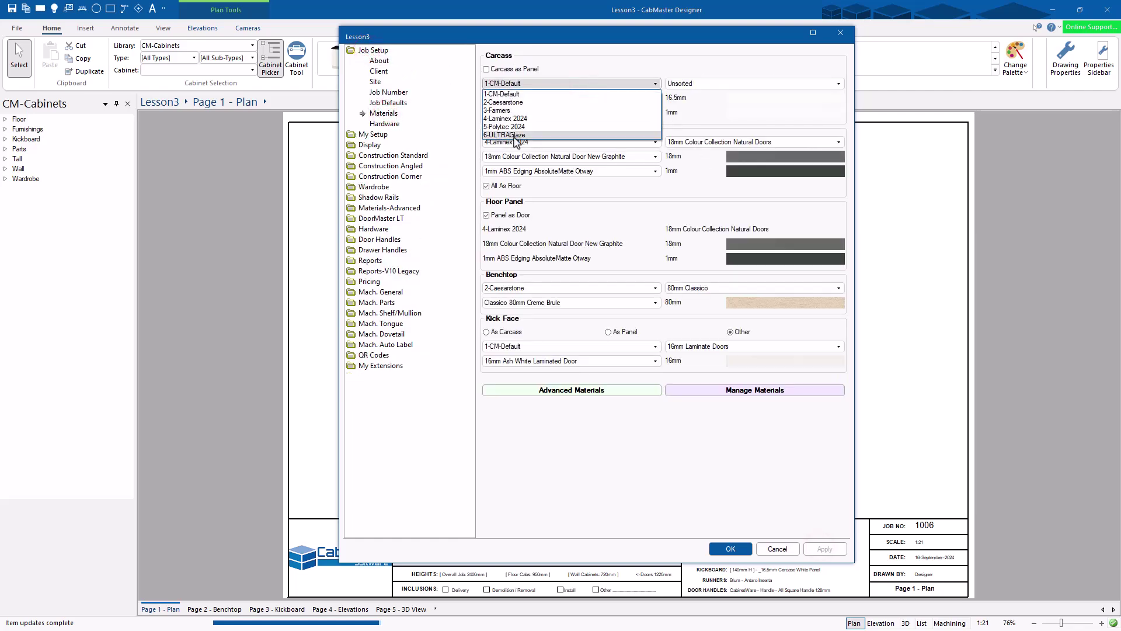
pyautogui.click(575, 59)
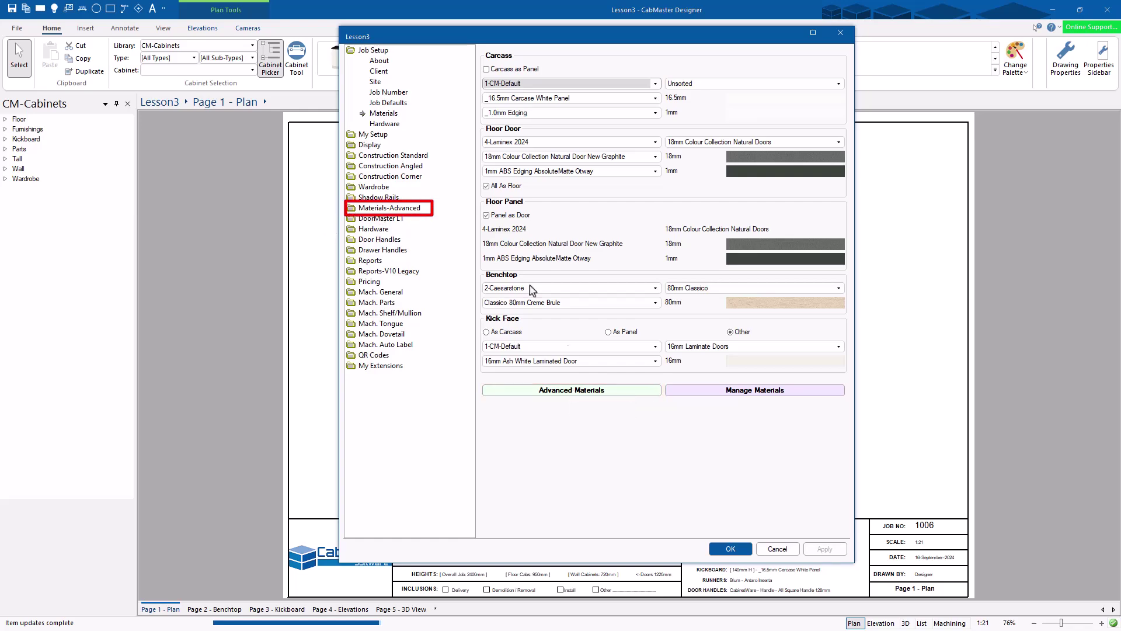
pyautogui.click(570, 391)
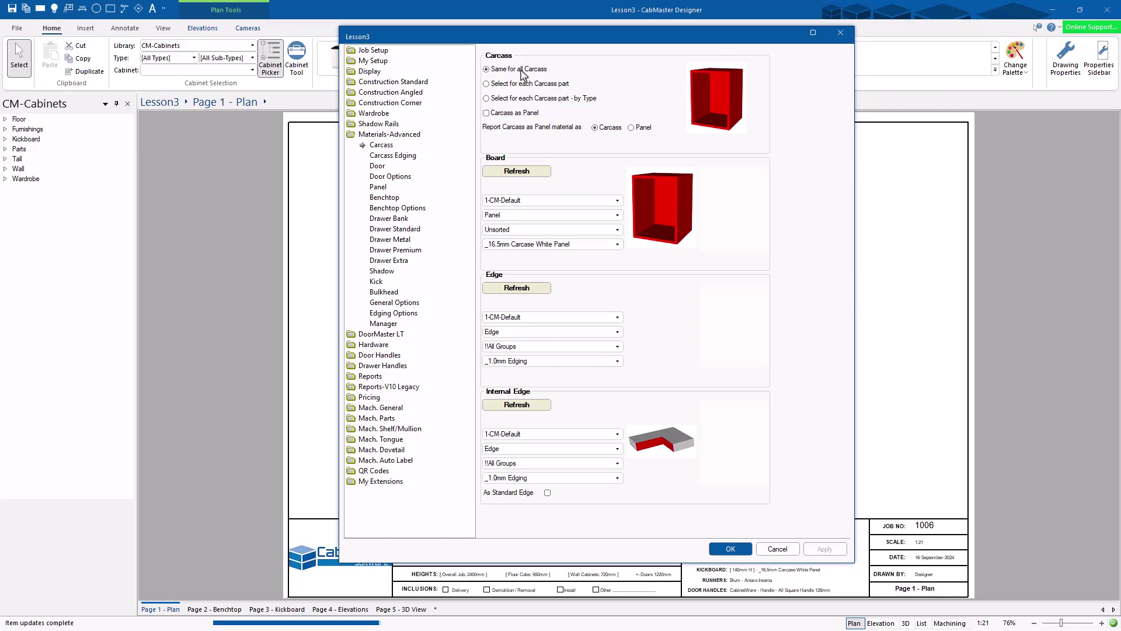
# Step: Switch carcass materials to 'Select for each Carcass part' and make the Back 6mm MDF Raw Panel
pyautogui.click(486, 83)
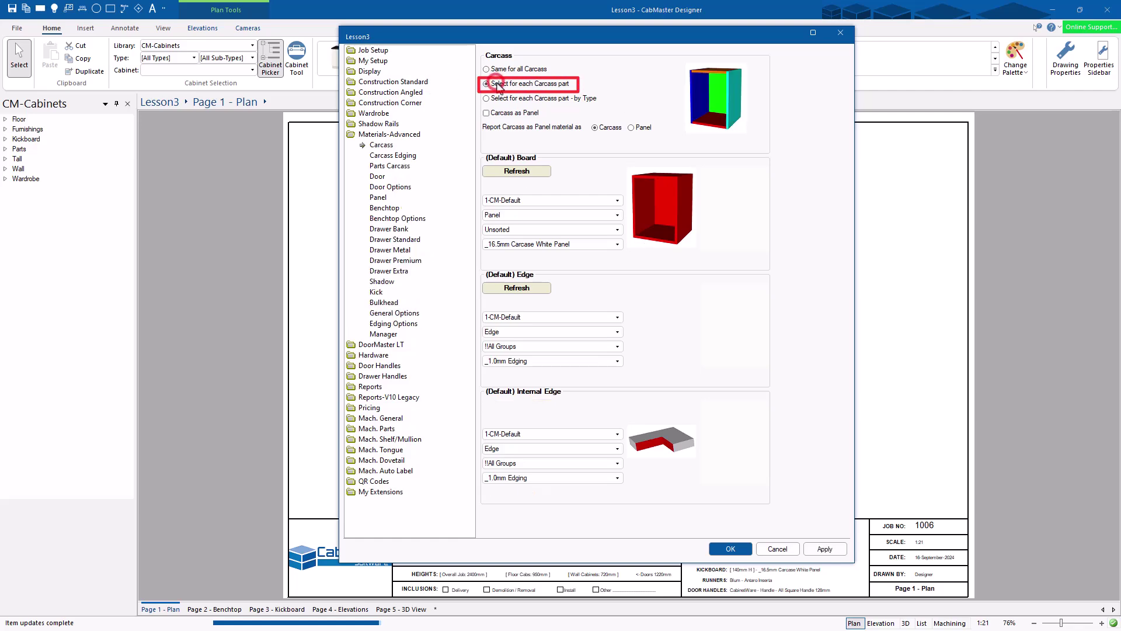
pyautogui.click(392, 166)
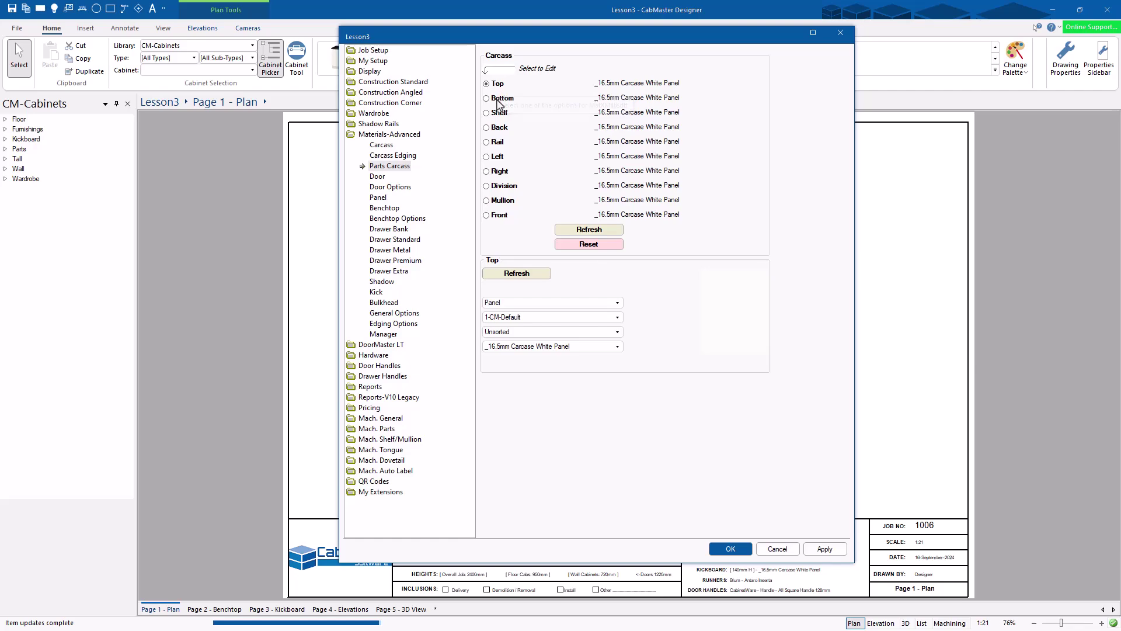
pyautogui.click(488, 127)
pyautogui.click(558, 346)
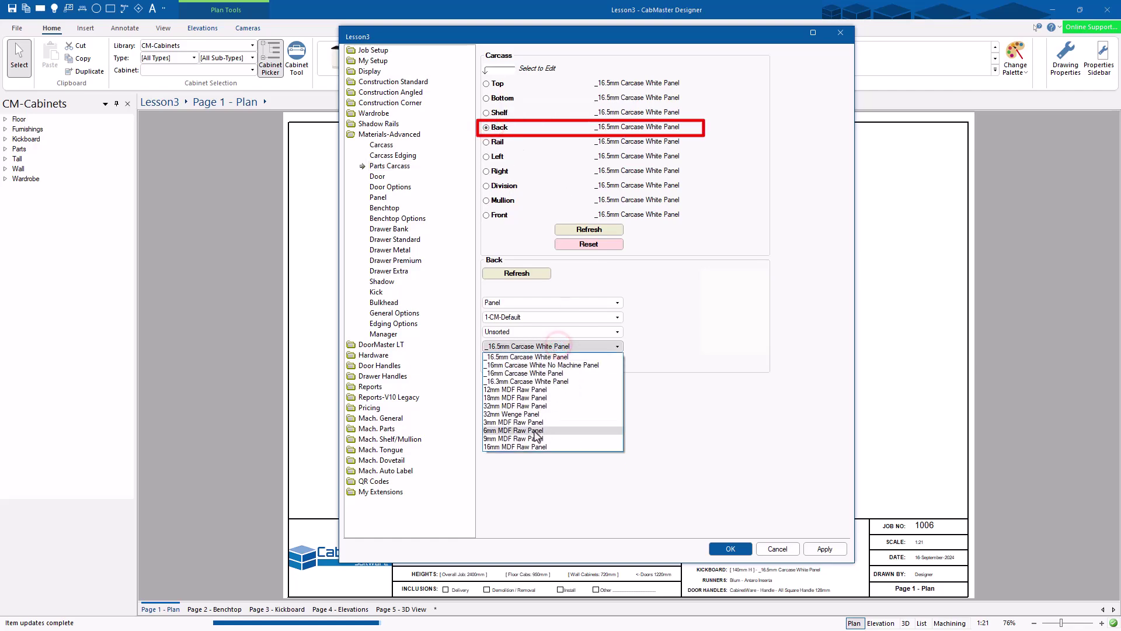
pyautogui.click(535, 430)
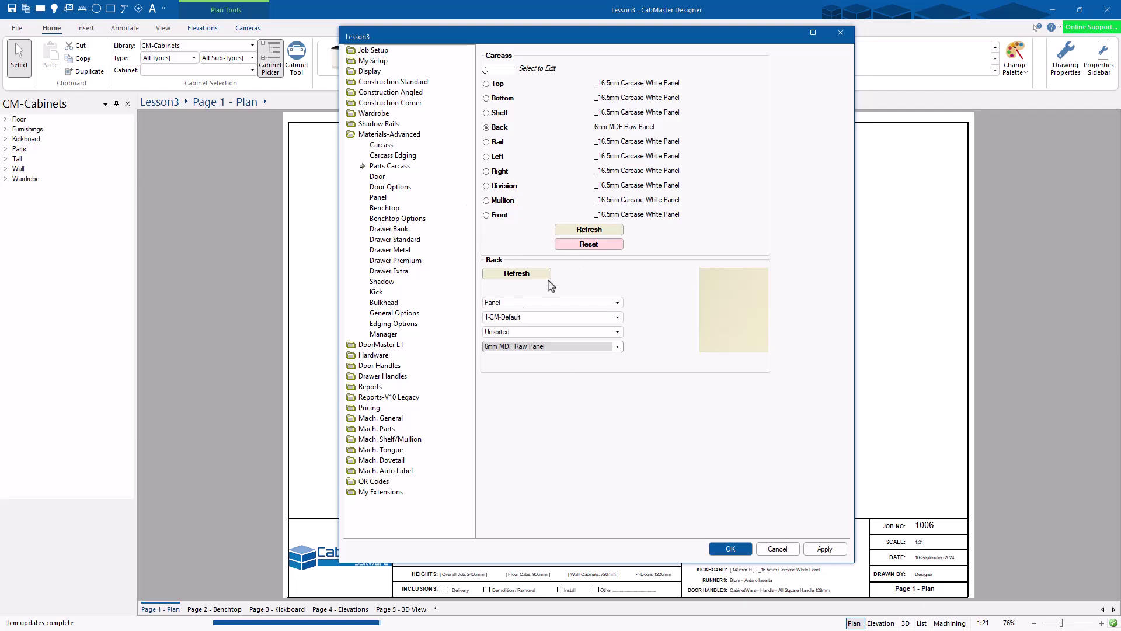
pyautogui.click(382, 146)
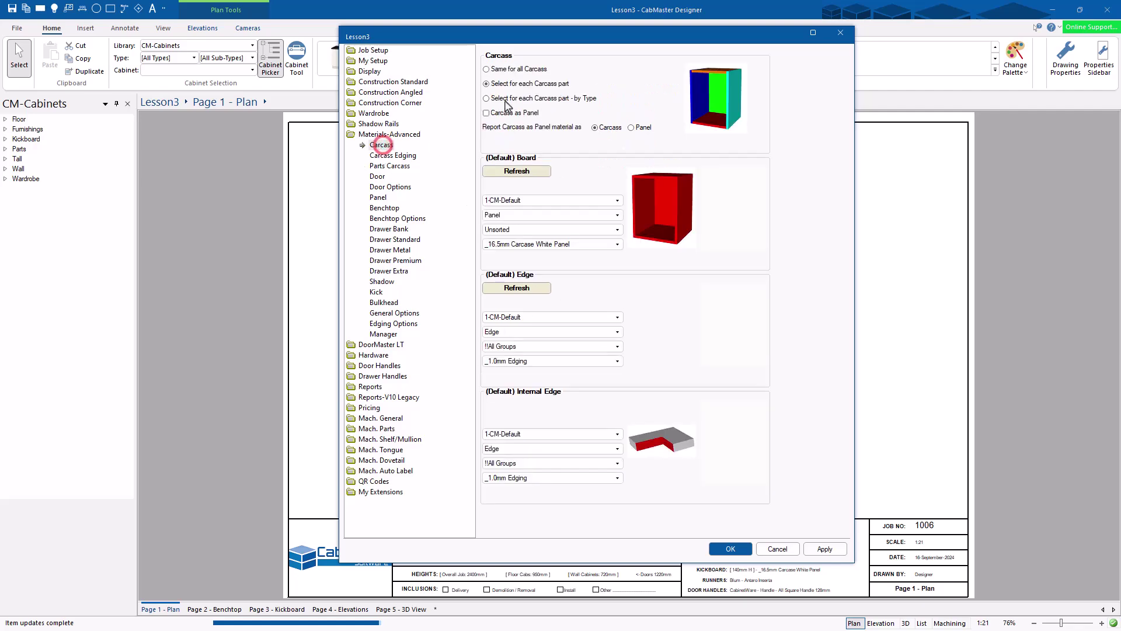
# Step: Set carcass materials by type and review the Floor, Wall and Tall Carcass pages
pyautogui.click(506, 99)
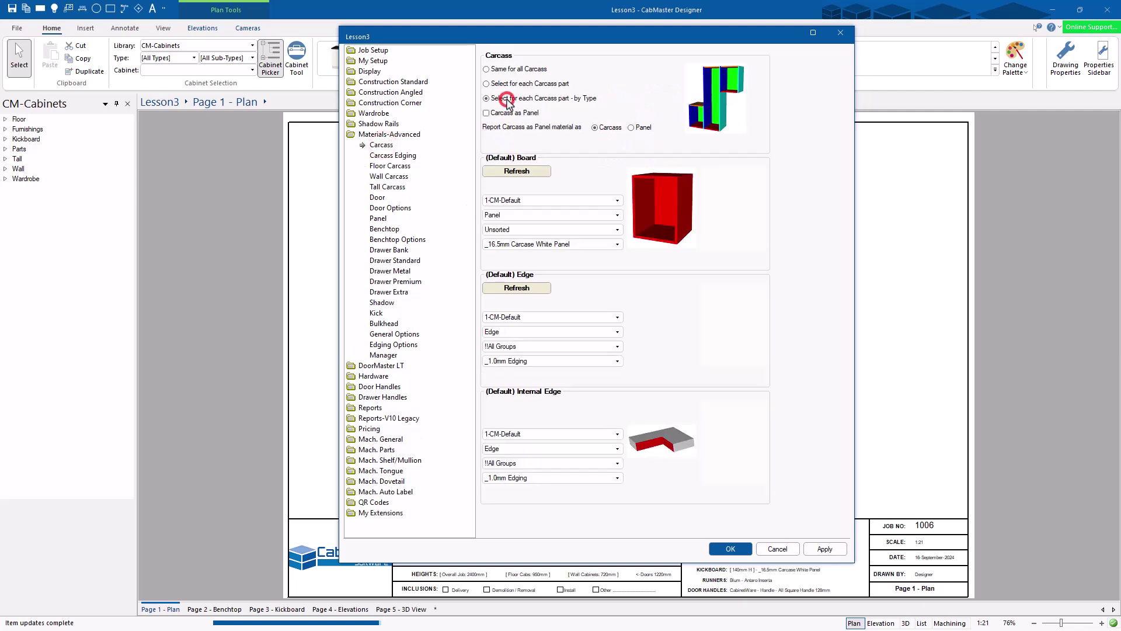
pyautogui.click(390, 166)
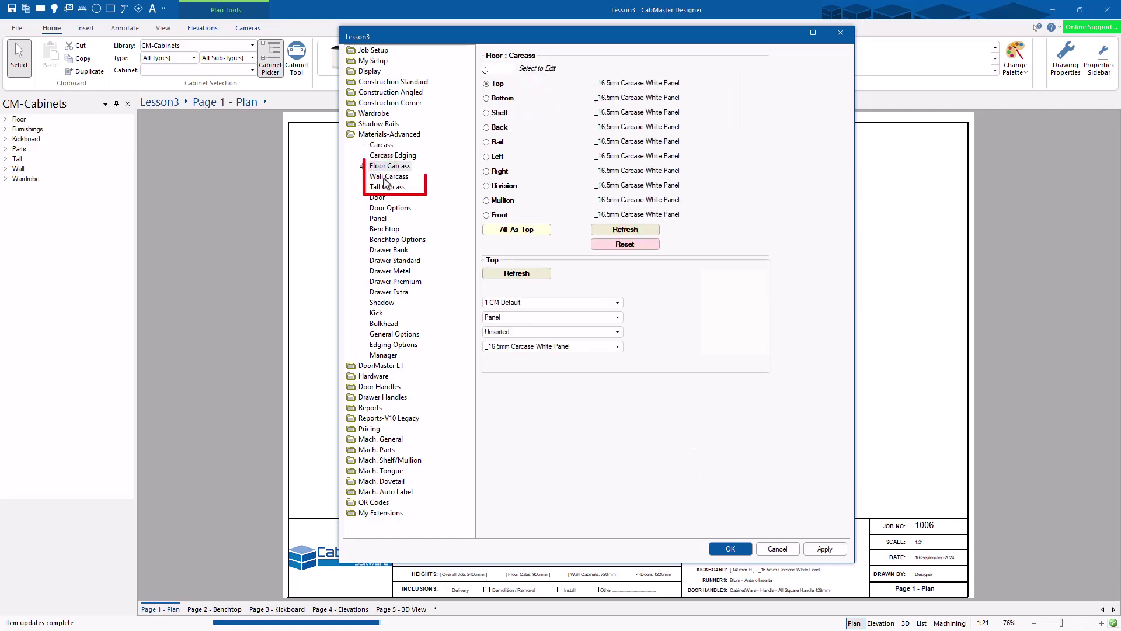
pyautogui.click(386, 176)
pyautogui.click(387, 186)
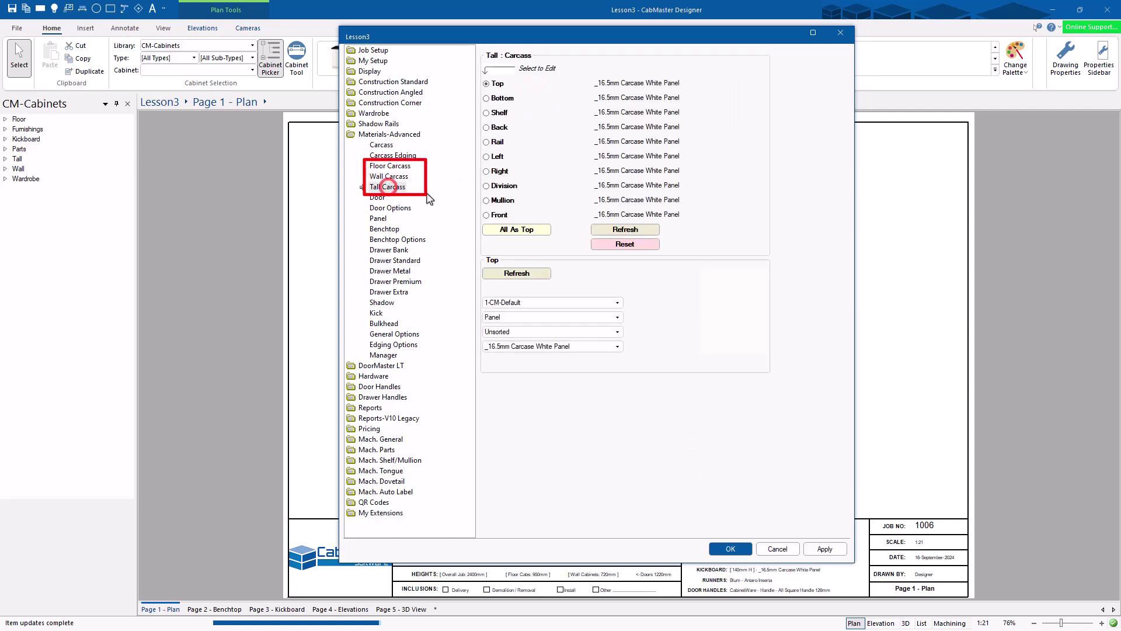
pyautogui.click(395, 175)
pyautogui.click(396, 168)
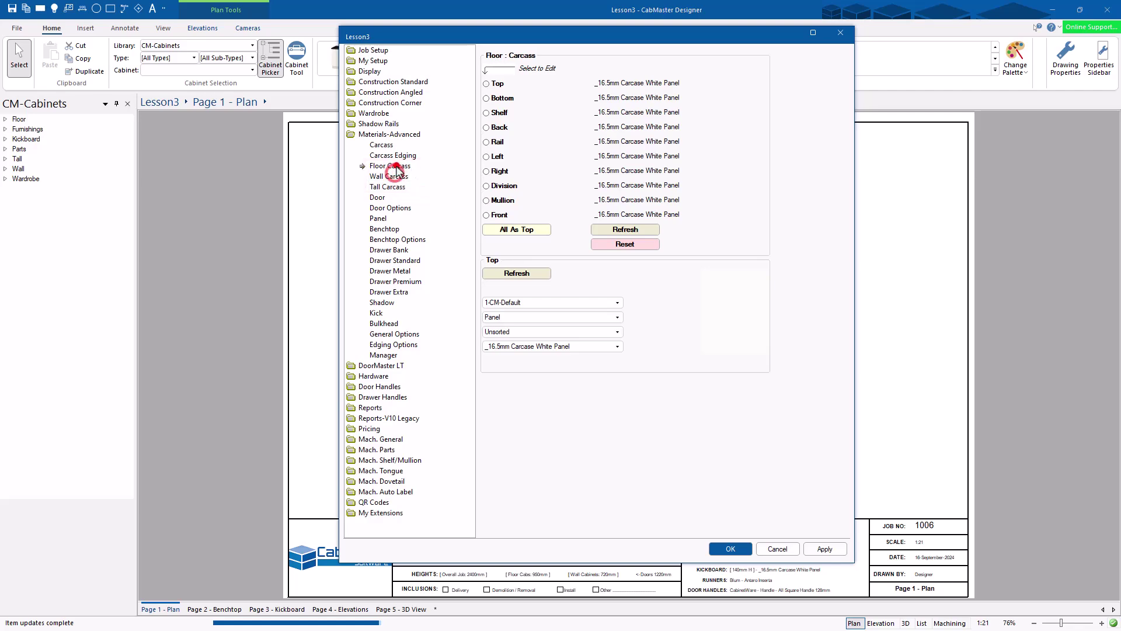
# Step: Revert the carcass to 'Same for all Carcass' and show Carcass Edging
pyautogui.click(381, 145)
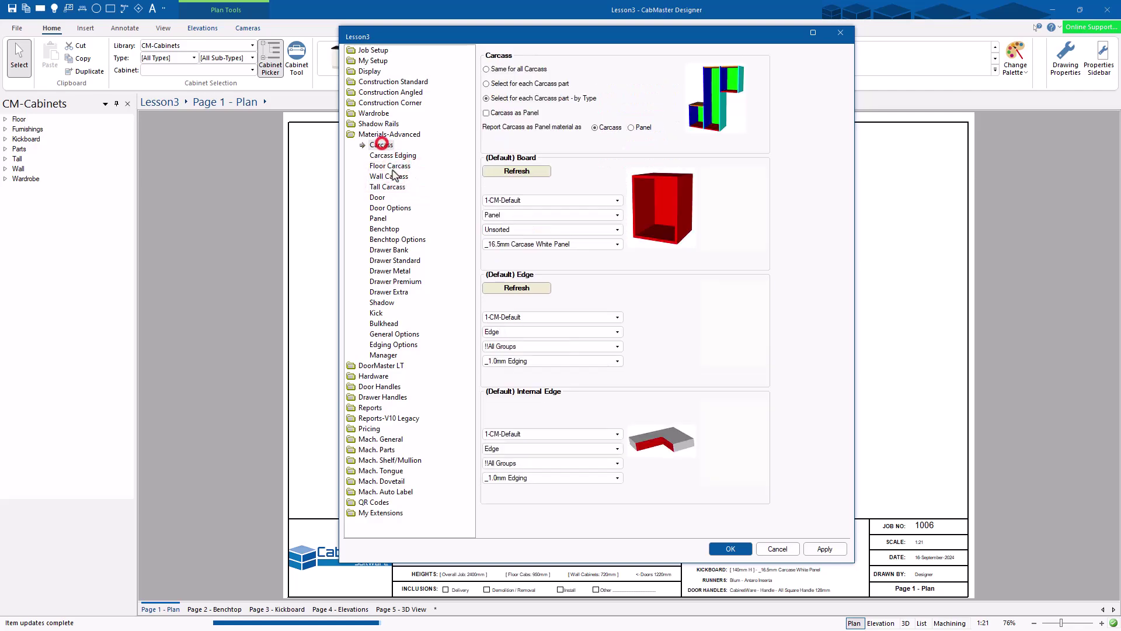
pyautogui.click(487, 69)
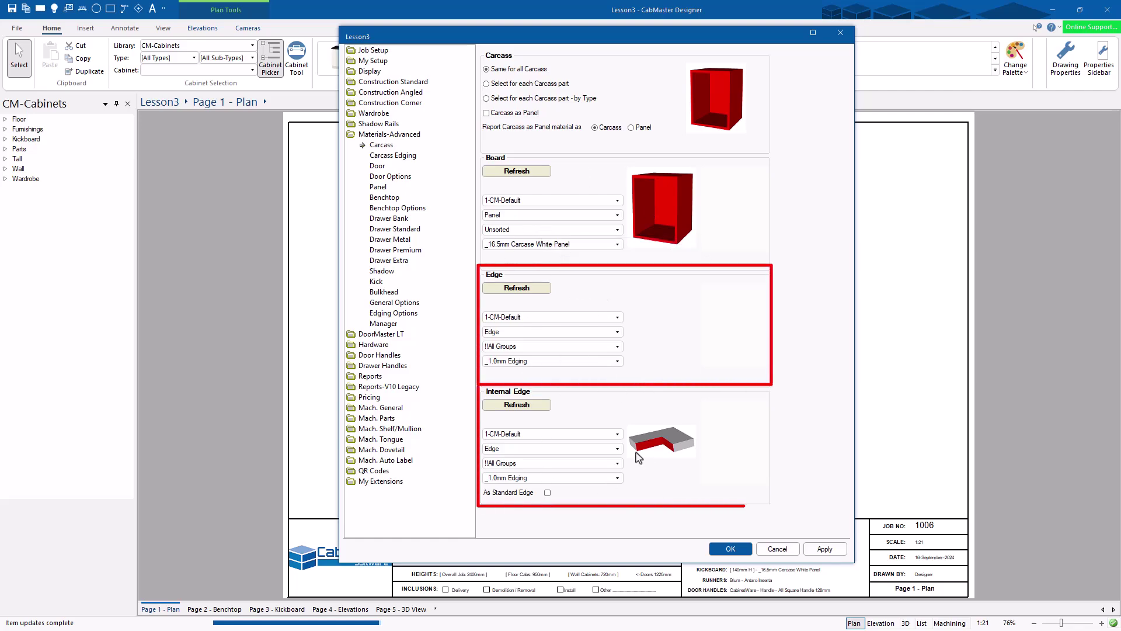
pyautogui.click(389, 156)
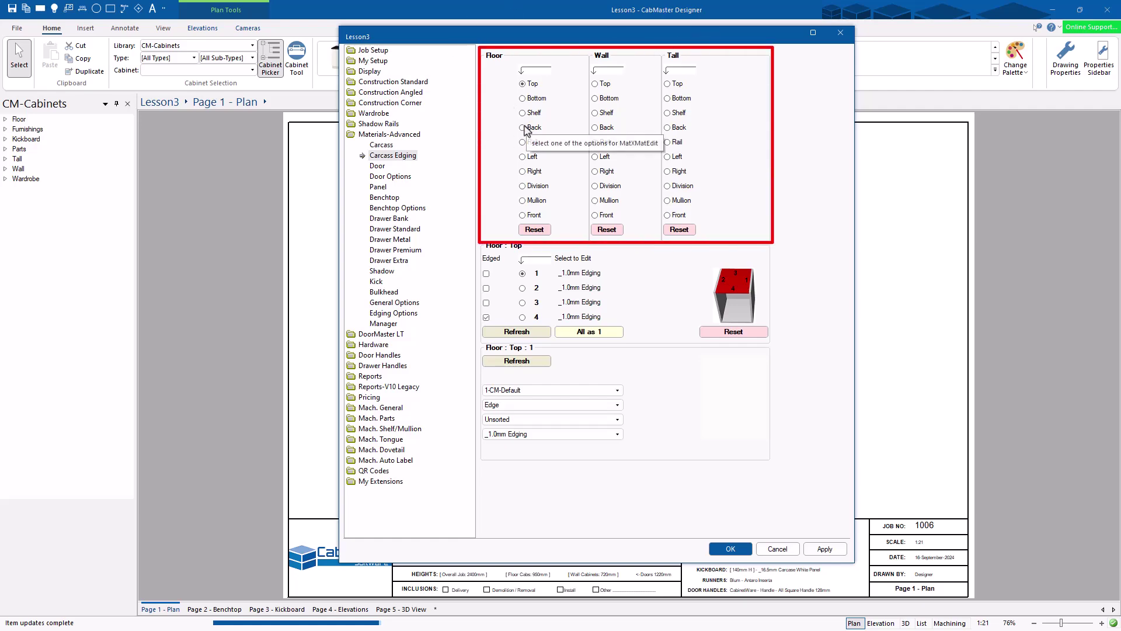
# Step: Change the floor top's fourth edge to _3.0mm Edging, then show the Door settings
pyautogui.click(522, 157)
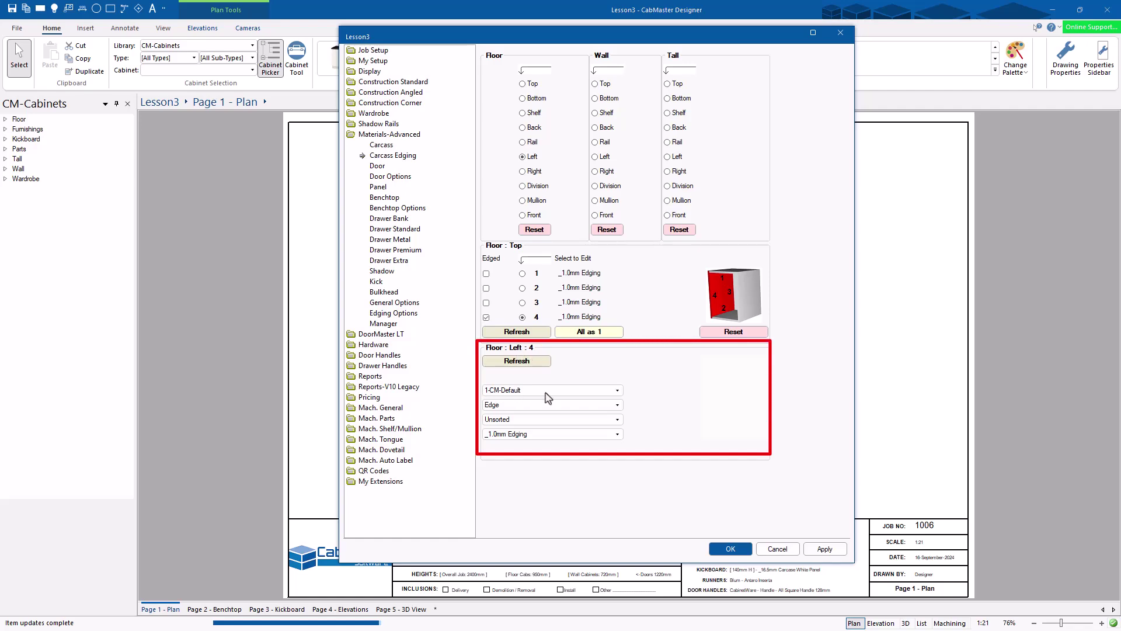
pyautogui.click(533, 436)
pyautogui.click(528, 469)
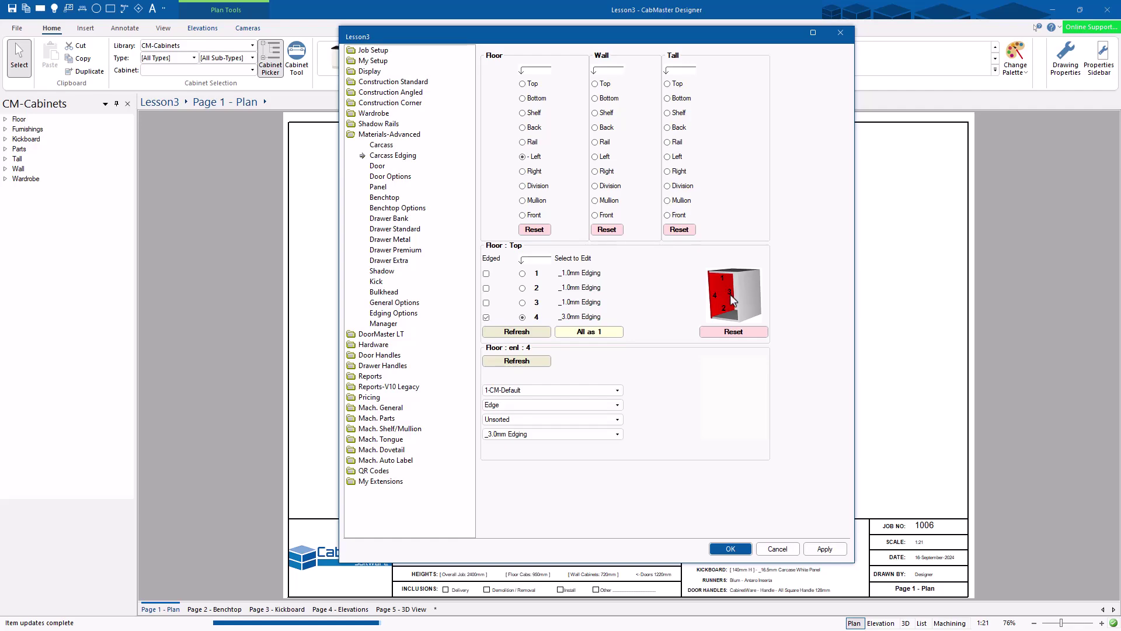
pyautogui.click(373, 166)
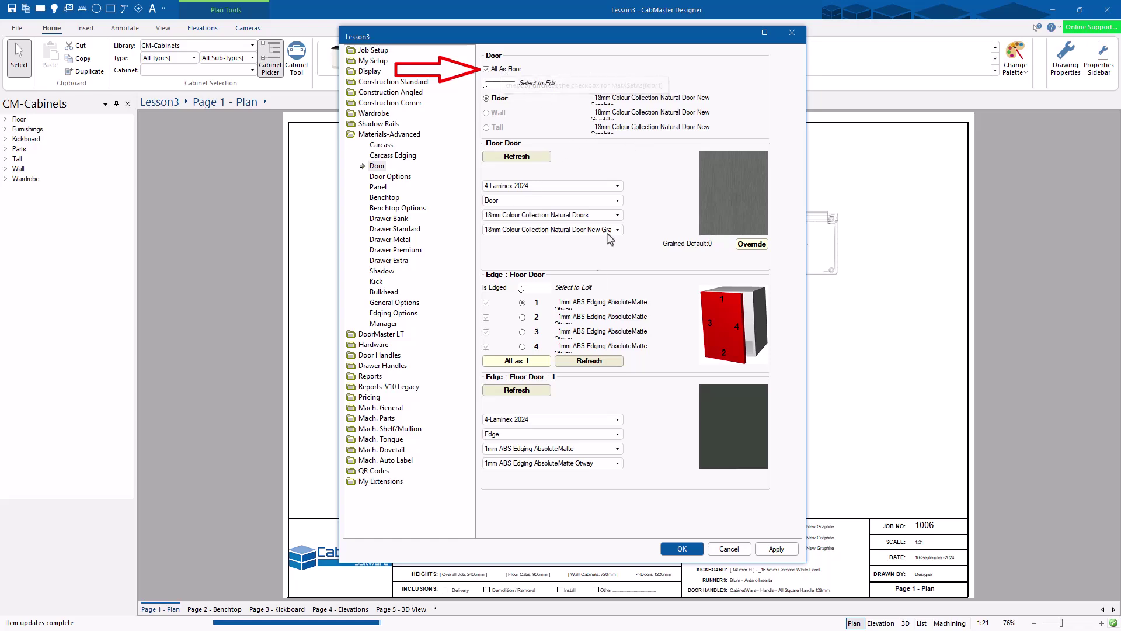
# Step: Try 16mm Silk Door Black on tall doors, then make all doors match floor again
pyautogui.click(488, 70)
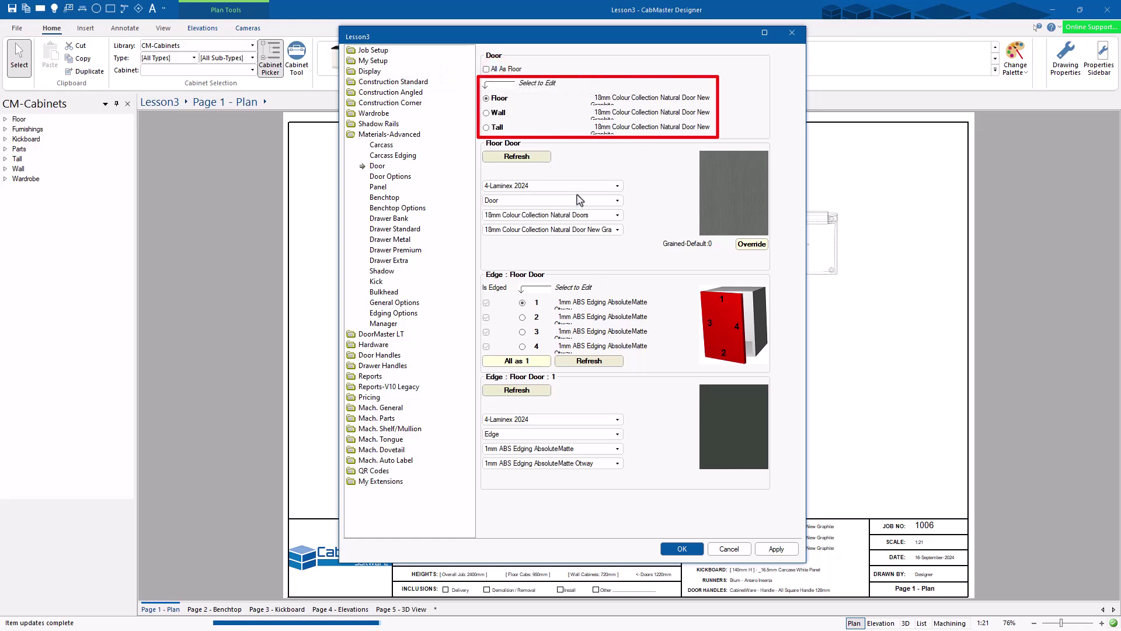
pyautogui.click(487, 127)
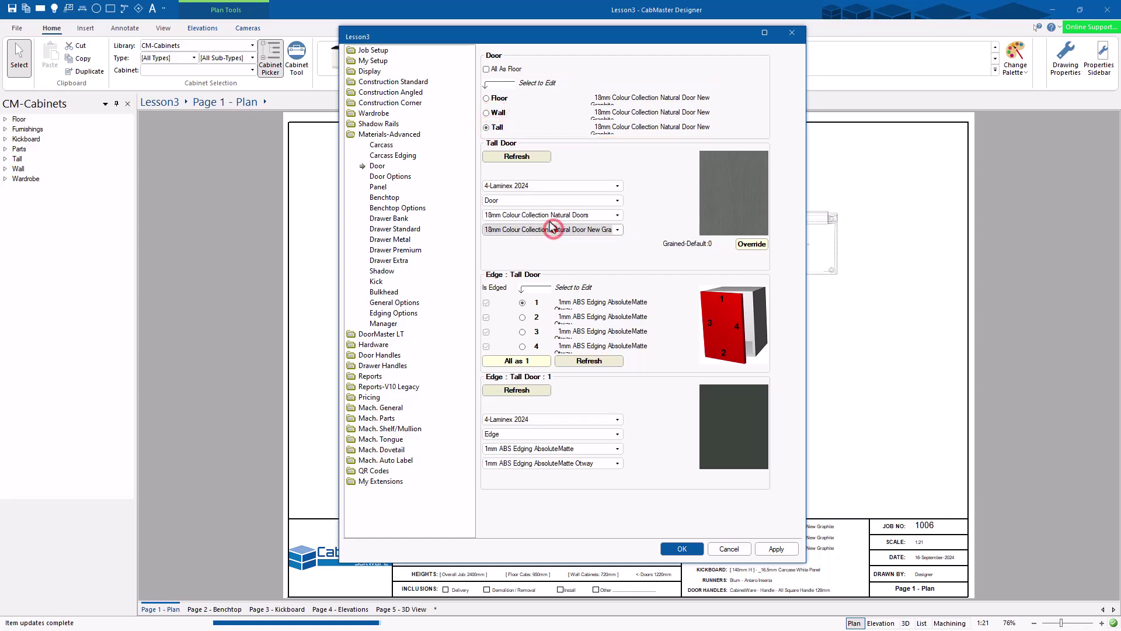
pyautogui.click(549, 215)
pyautogui.click(515, 274)
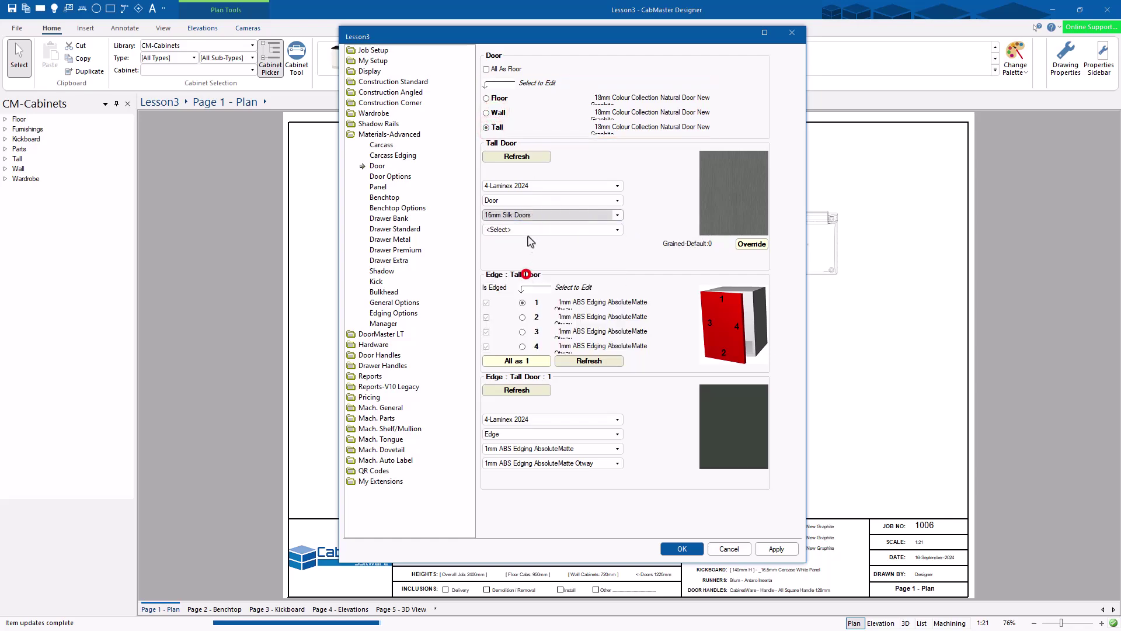
pyautogui.click(530, 230)
pyautogui.click(534, 273)
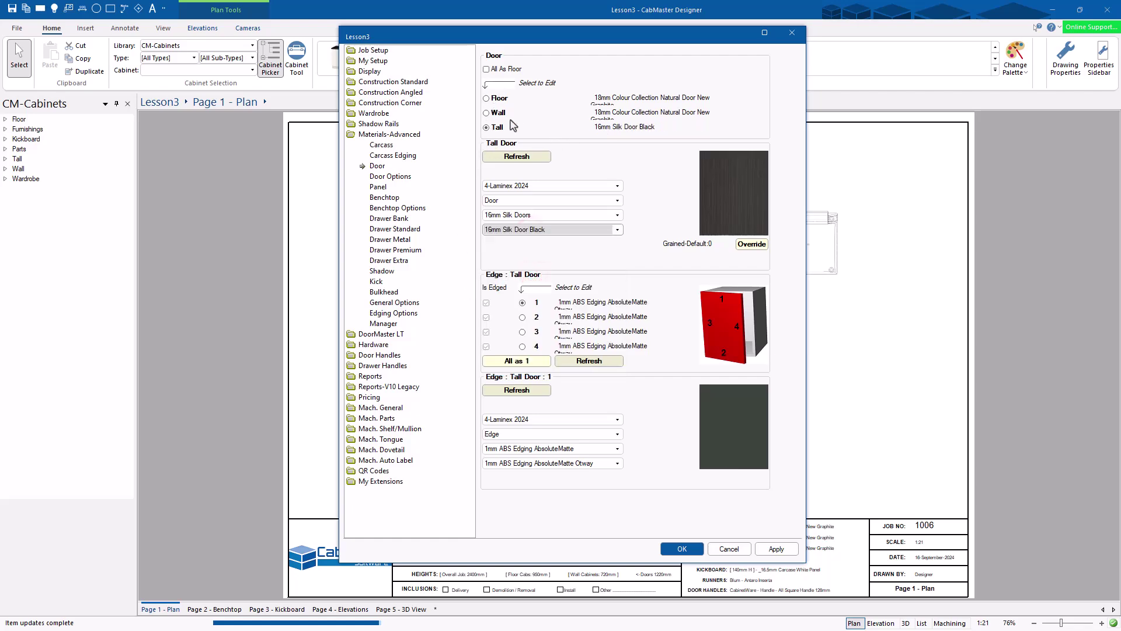
pyautogui.click(490, 69)
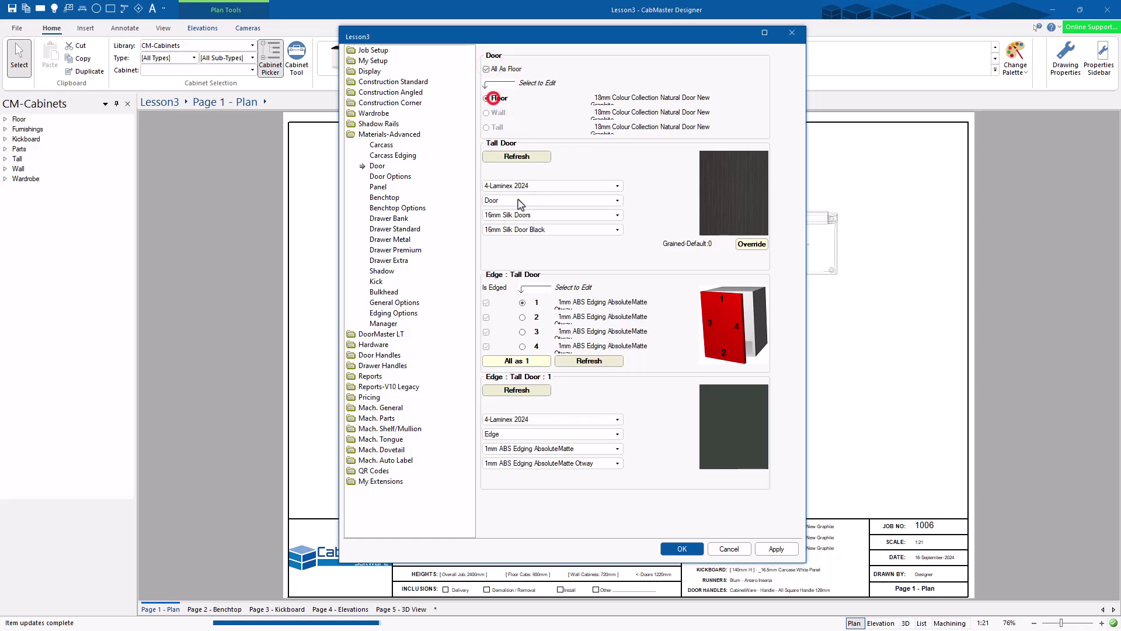
# Step: Keep the 16mm Silk Doors range and set the door colour to 16mm Silk Door Ghostgum
pyautogui.click(551, 216)
pyautogui.click(551, 216)
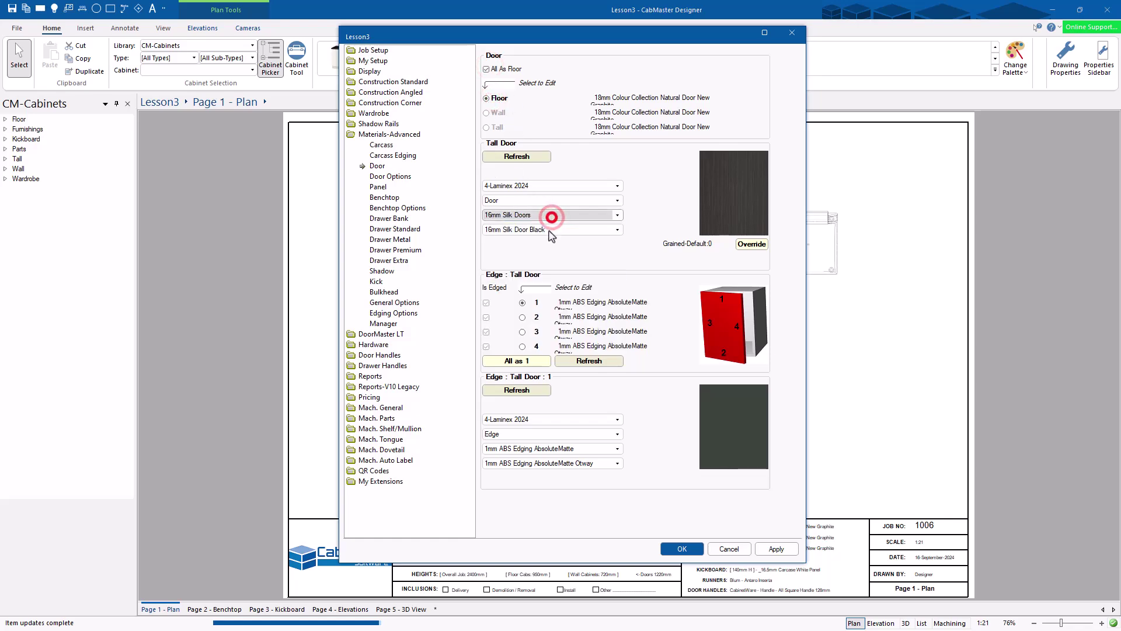
pyautogui.click(551, 230)
pyautogui.click(531, 283)
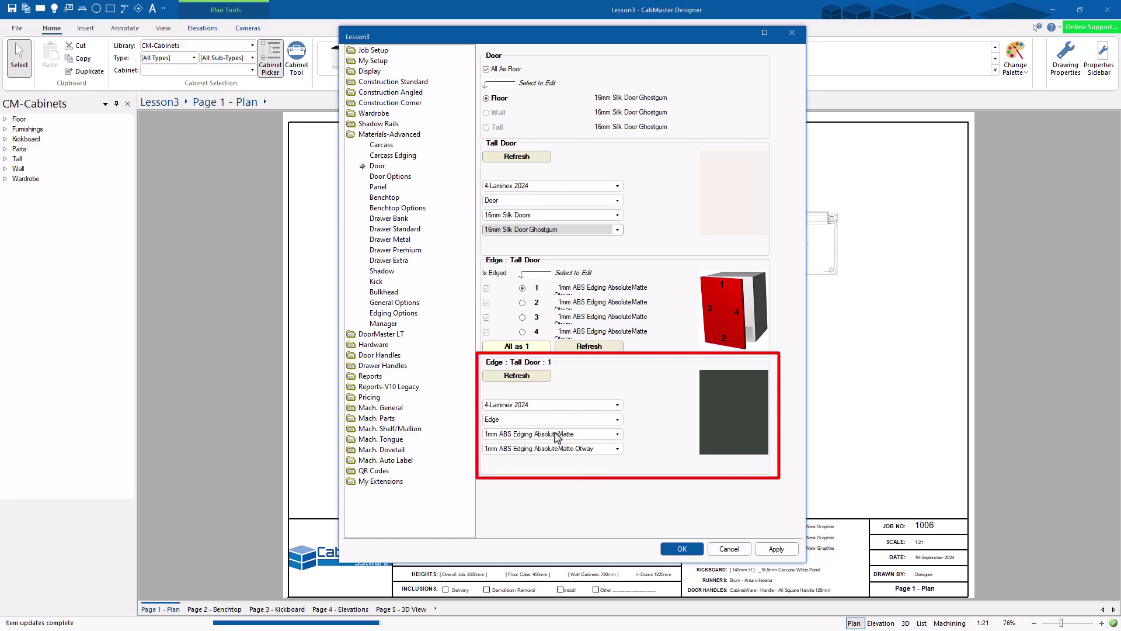
# Step: Give door edge 2 AbsoluteMatte Kalamata edging, then move on to the Panel page
pyautogui.click(522, 302)
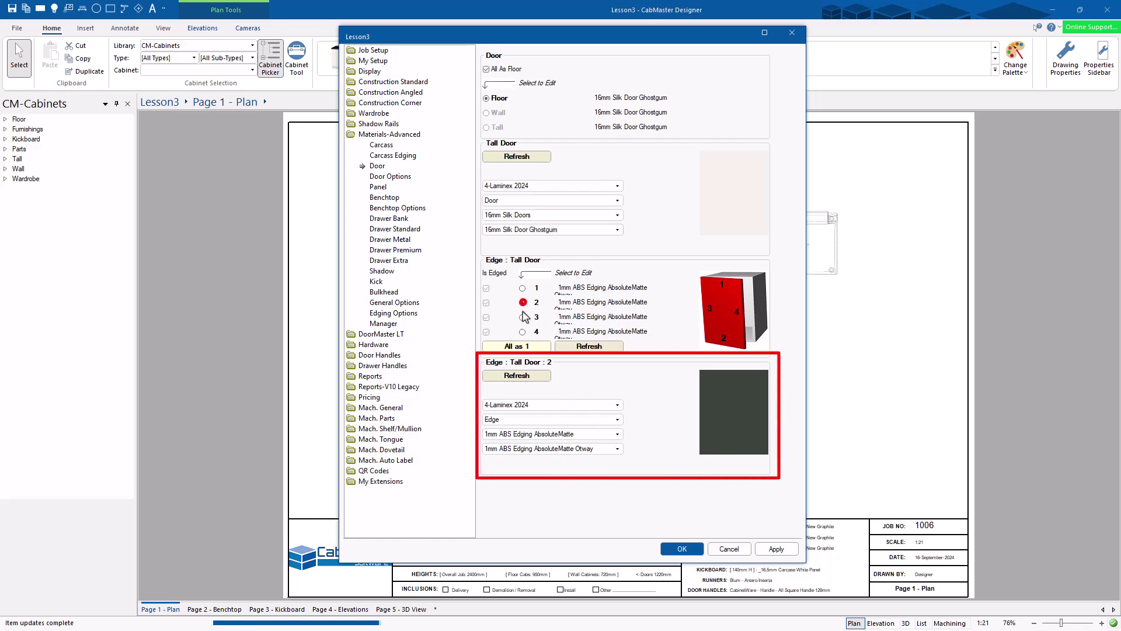
pyautogui.click(555, 448)
pyautogui.click(559, 492)
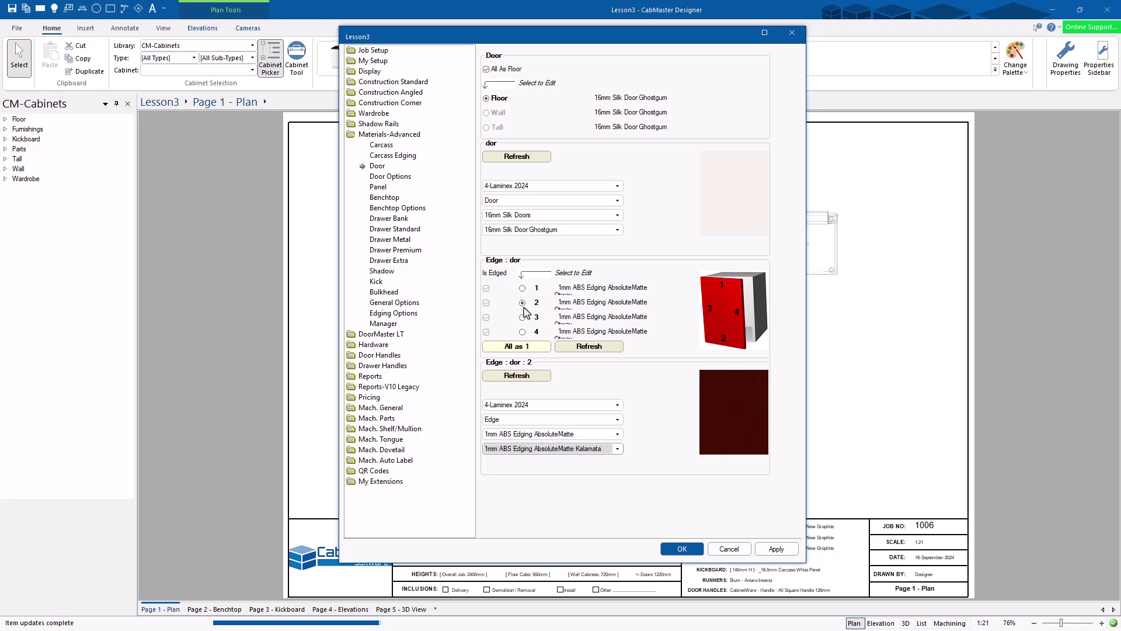
pyautogui.click(389, 176)
pyautogui.click(380, 187)
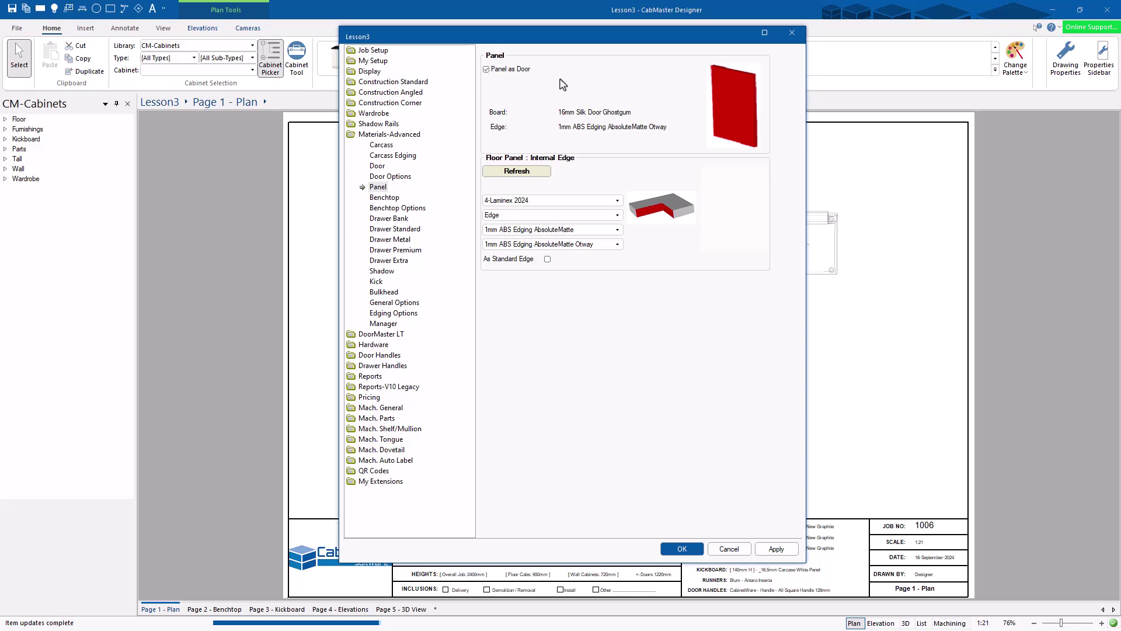
# Step: Review the benchtop and drawer pages, keeping the drawer bank matching the floor door
pyautogui.click(378, 198)
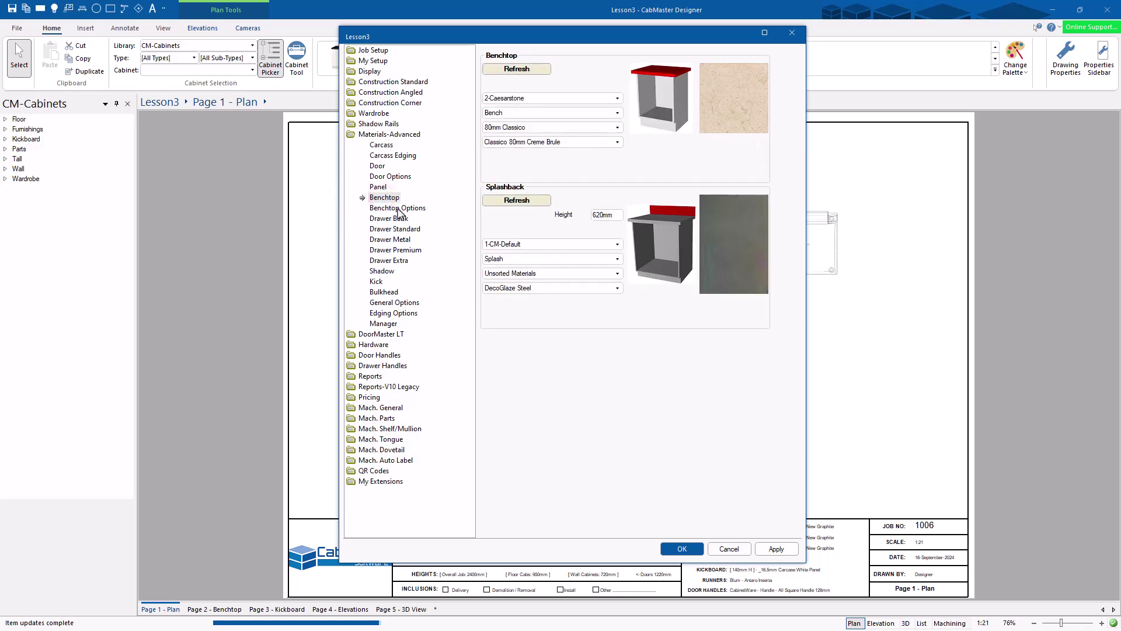
pyautogui.click(389, 219)
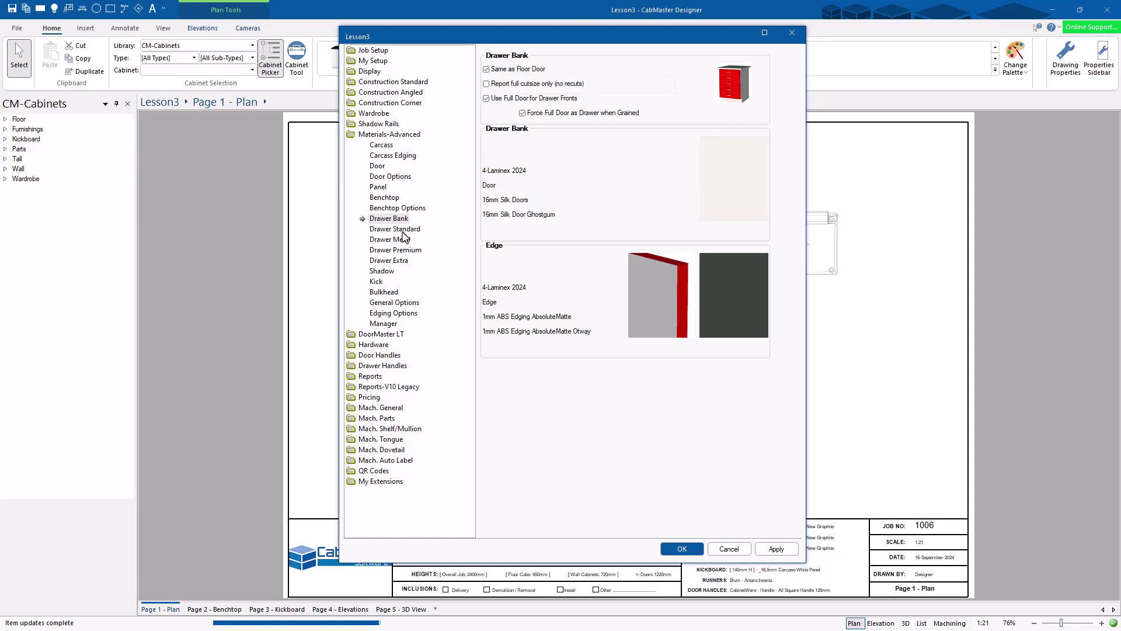
pyautogui.click(486, 69)
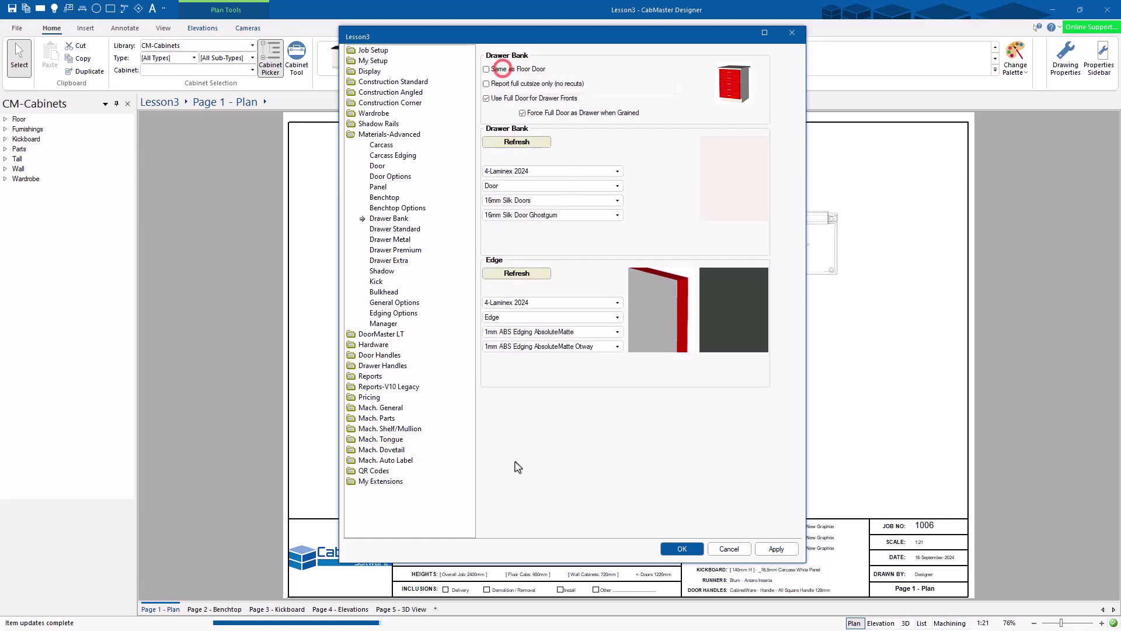
pyautogui.click(503, 70)
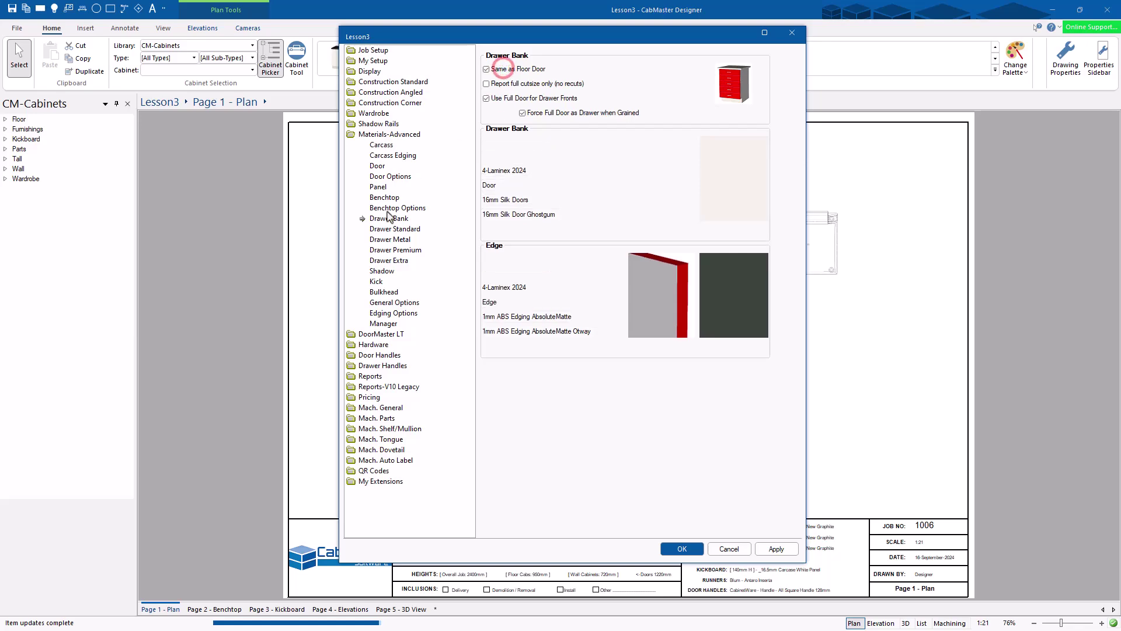
pyautogui.click(397, 229)
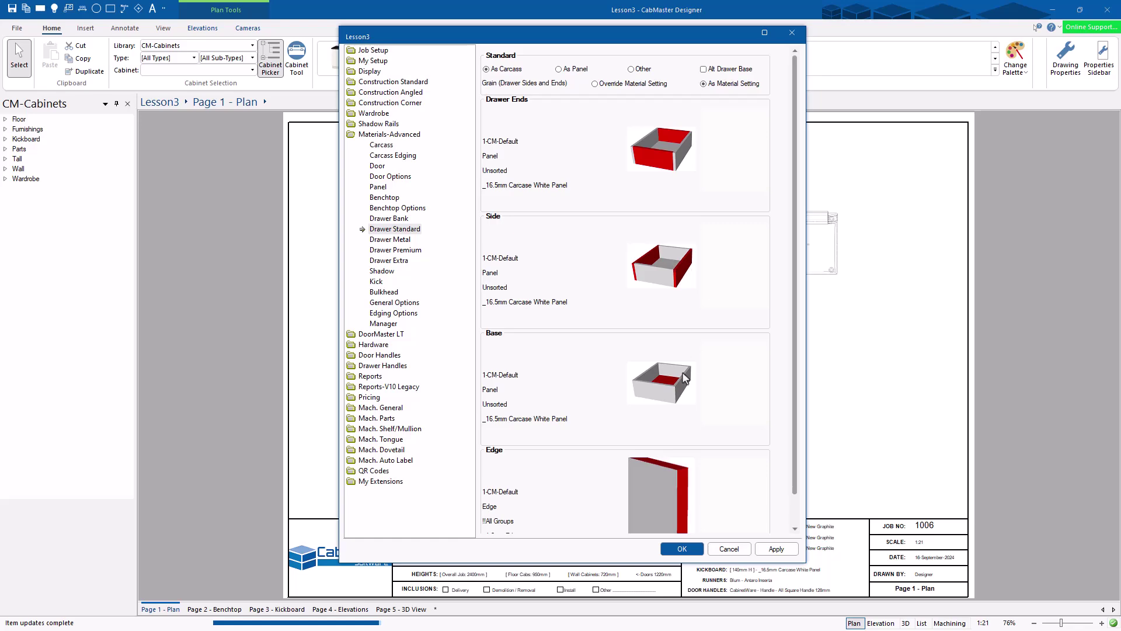
pyautogui.click(385, 250)
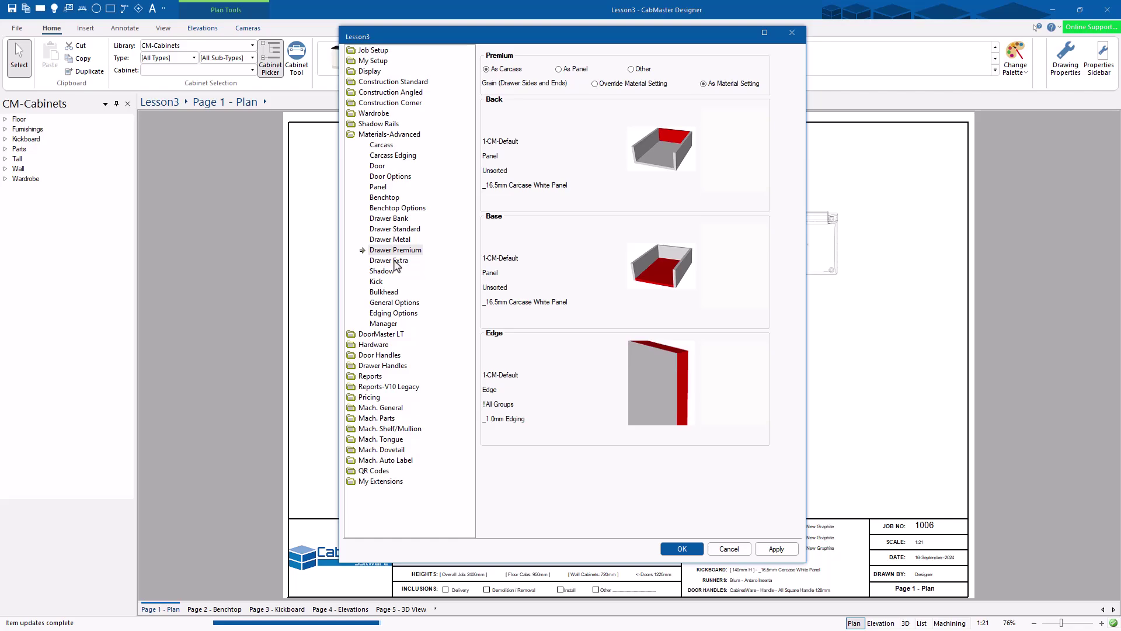
pyautogui.click(395, 261)
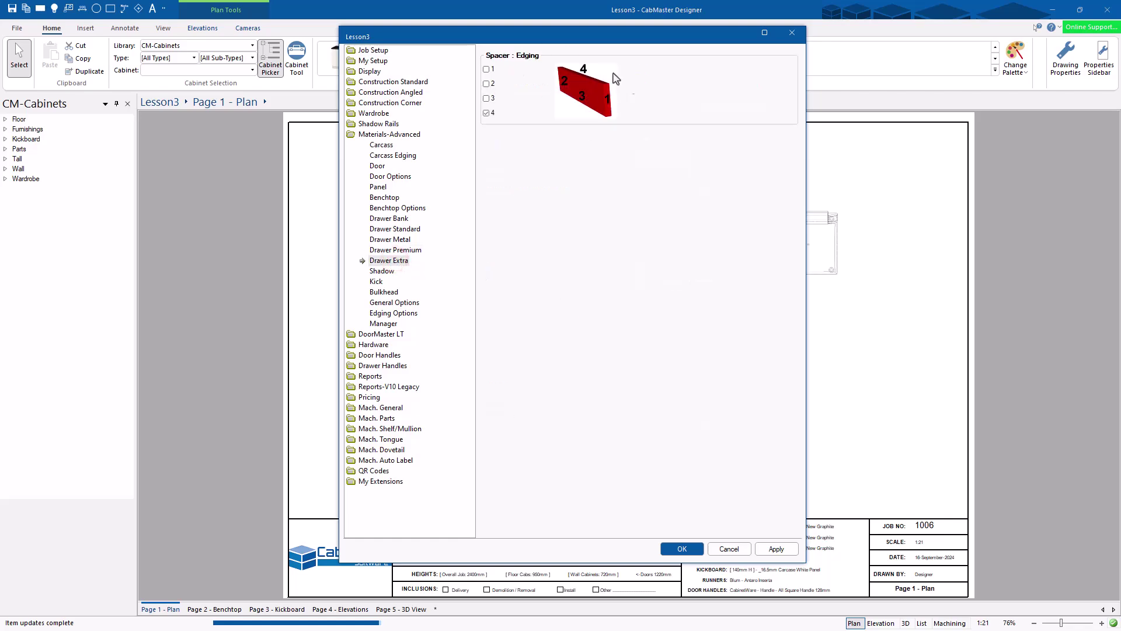
# Step: Set the kick sleeper to Panel, !!All Groups, _16mm Carcase White No Machine Panel, then view Bulkhead
pyautogui.click(377, 282)
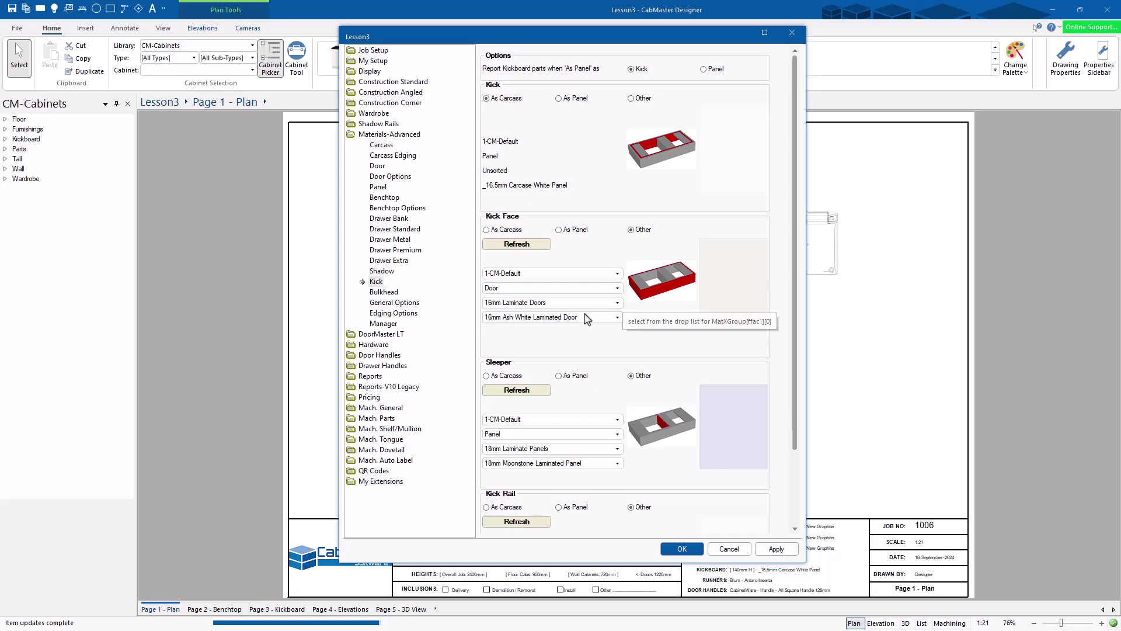
pyautogui.moveTo(792, 224); pyautogui.dragTo(793, 297)
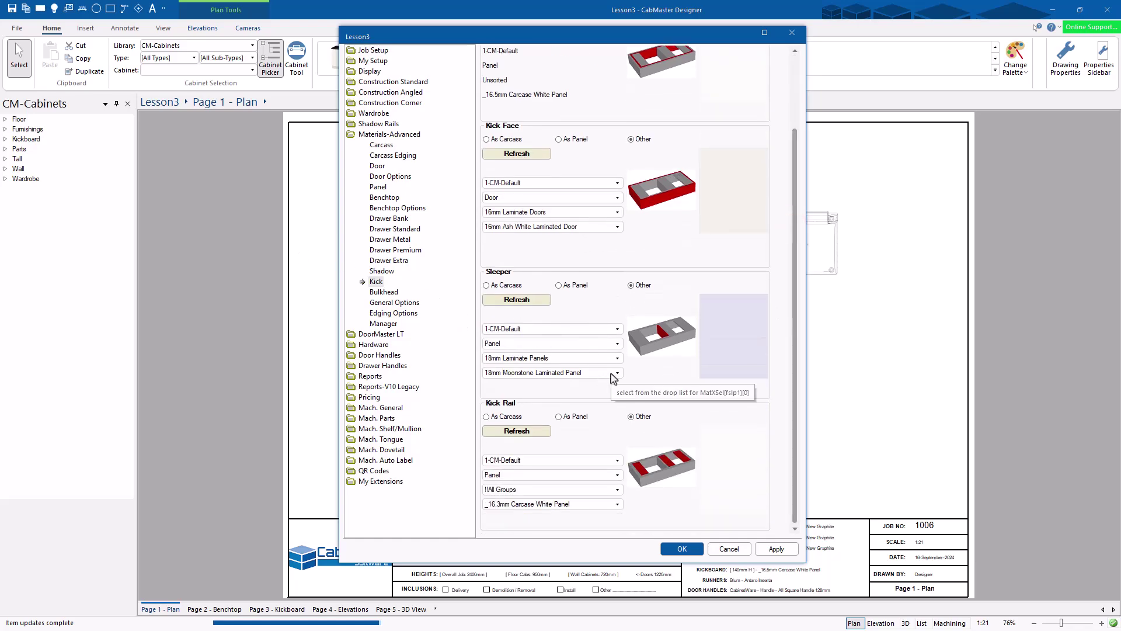
pyautogui.click(547, 346)
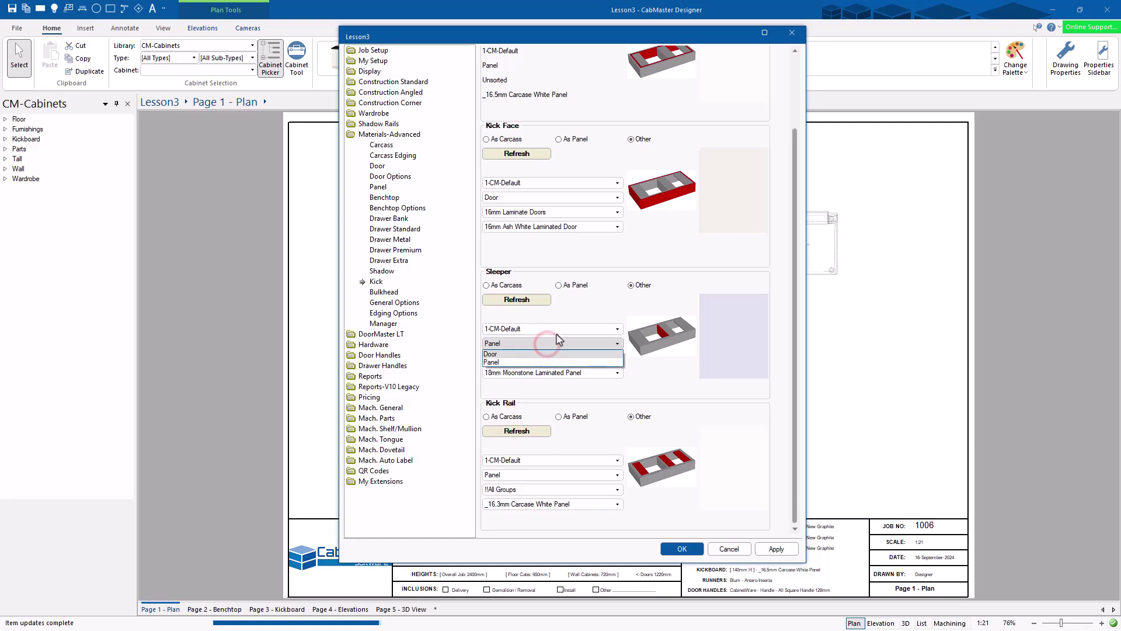
pyautogui.click(556, 328)
pyautogui.click(610, 359)
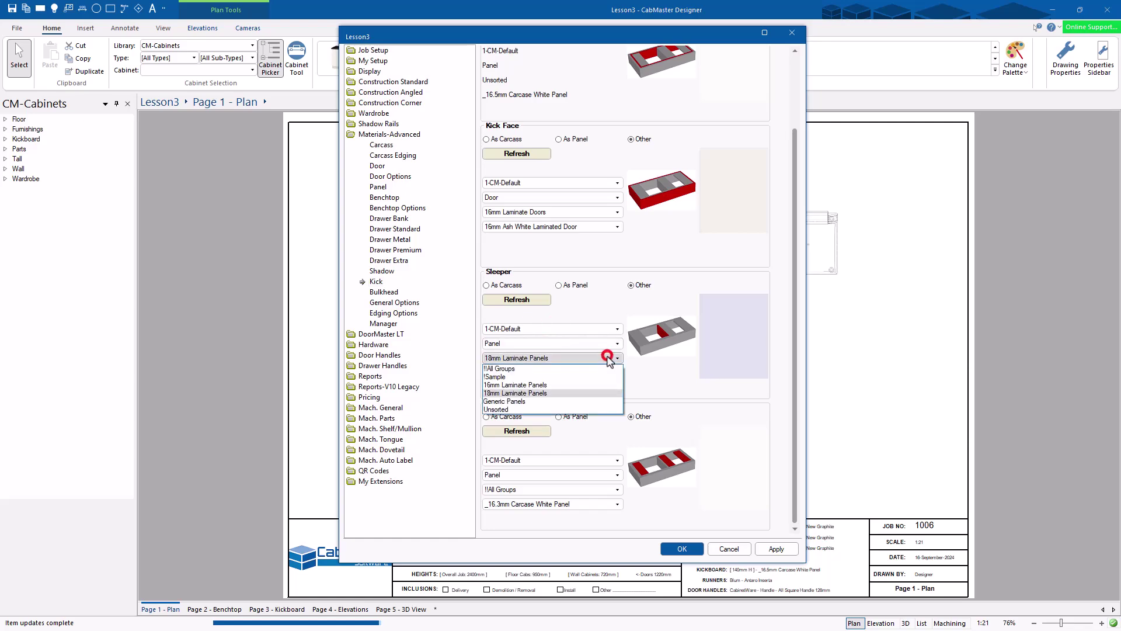
pyautogui.click(552, 368)
pyautogui.click(616, 372)
pyautogui.moveTo(630, 426); pyautogui.dragTo(635, 610)
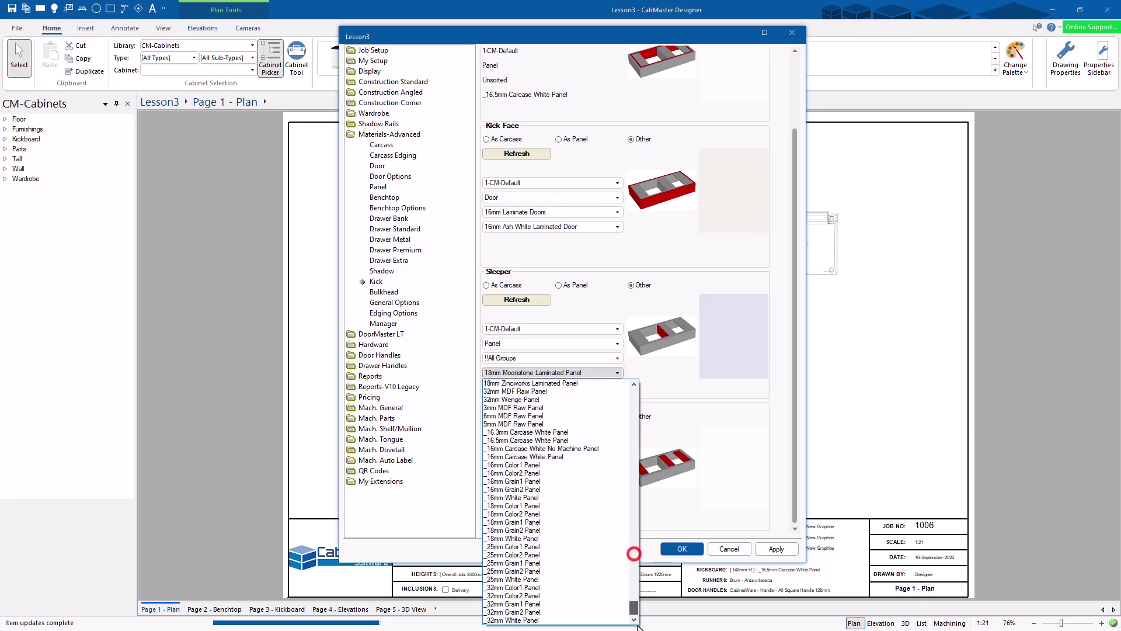
pyautogui.click(552, 452)
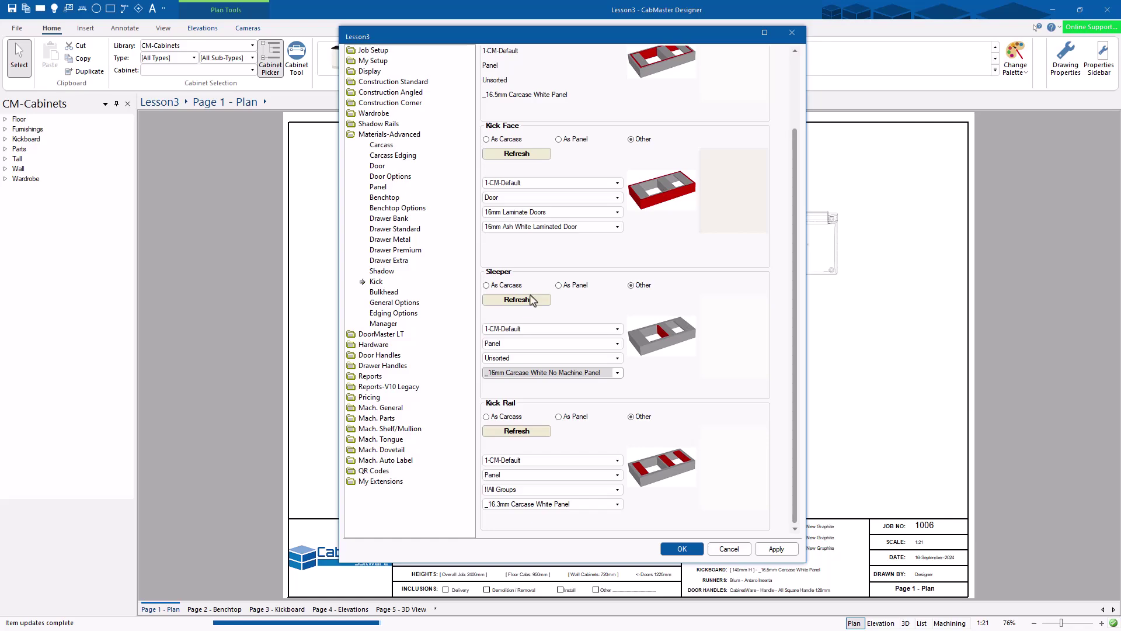
pyautogui.click(380, 292)
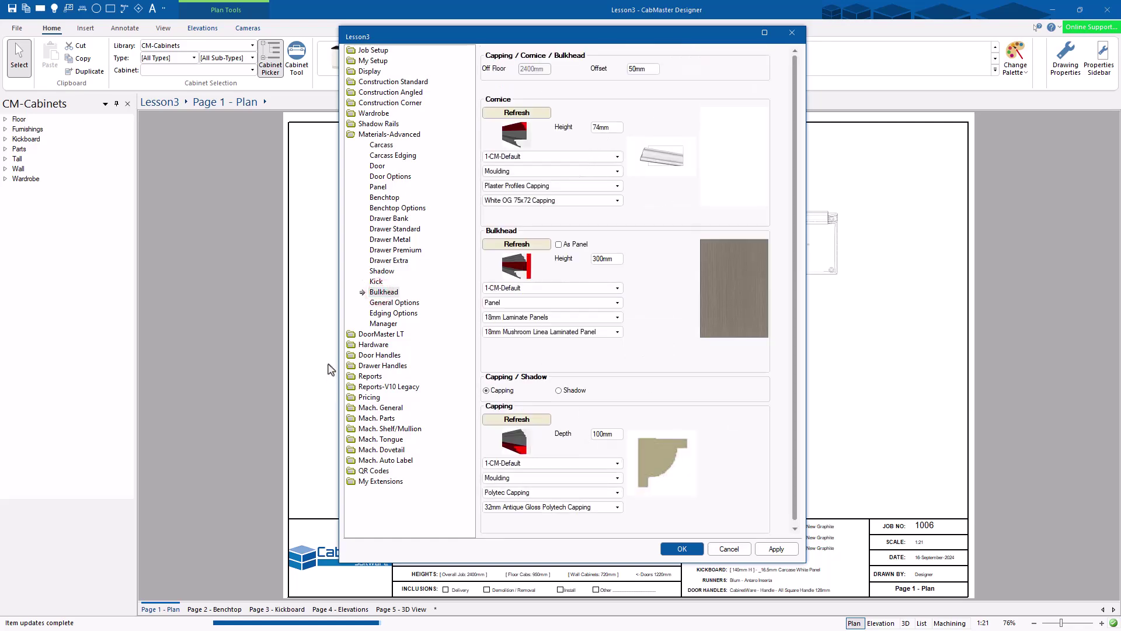
# Step: From the Manager page, open Manage Materials Properties for the 1-CM-Default library
pyautogui.click(384, 324)
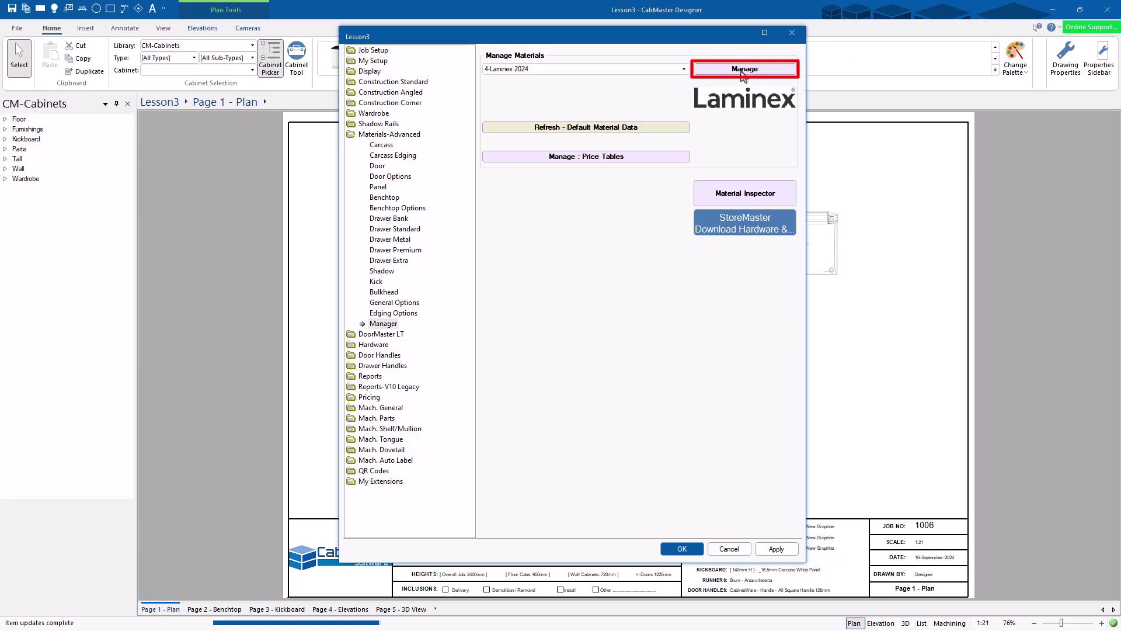
pyautogui.click(683, 69)
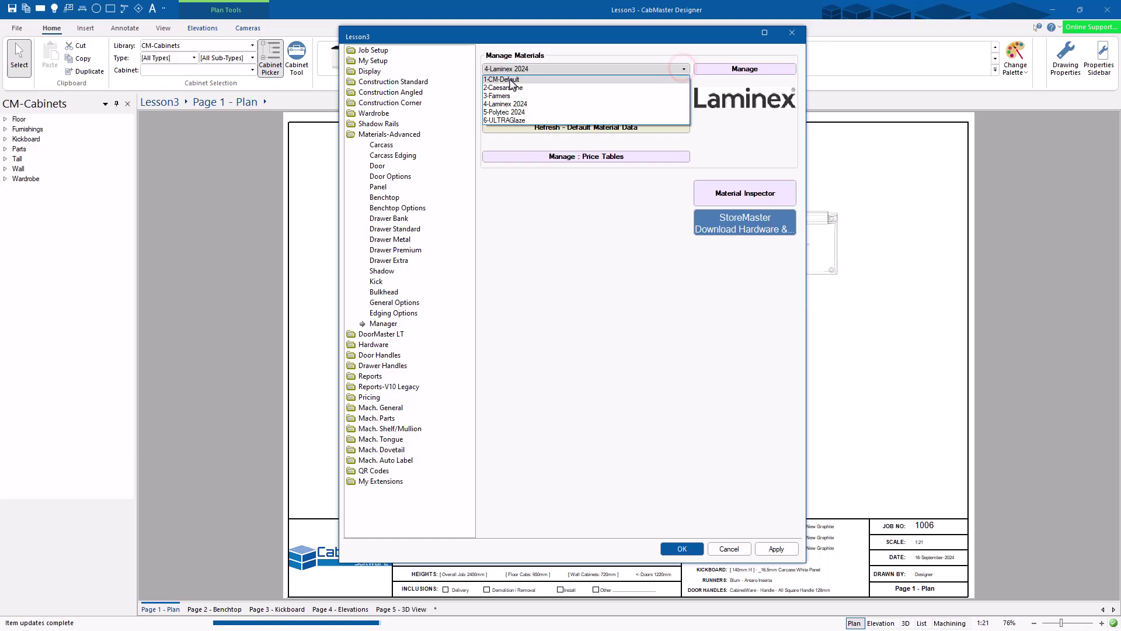
pyautogui.click(510, 81)
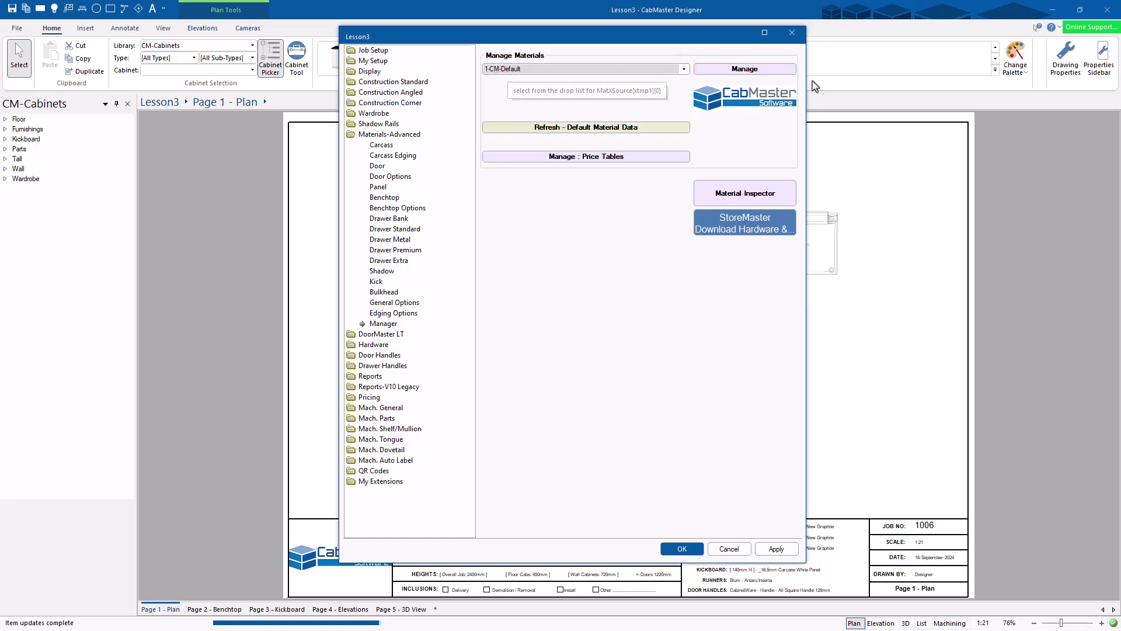
pyautogui.click(744, 69)
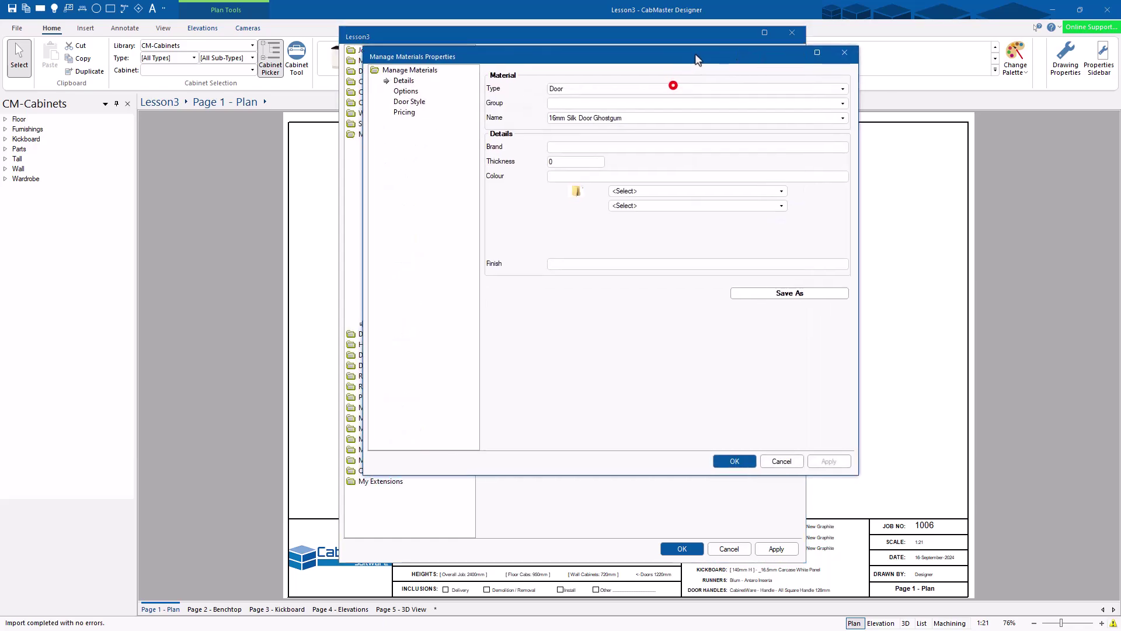
# Step: Load the Panel material _16.5mm Carcase White Panel from the Unsorted group
pyautogui.click(582, 89)
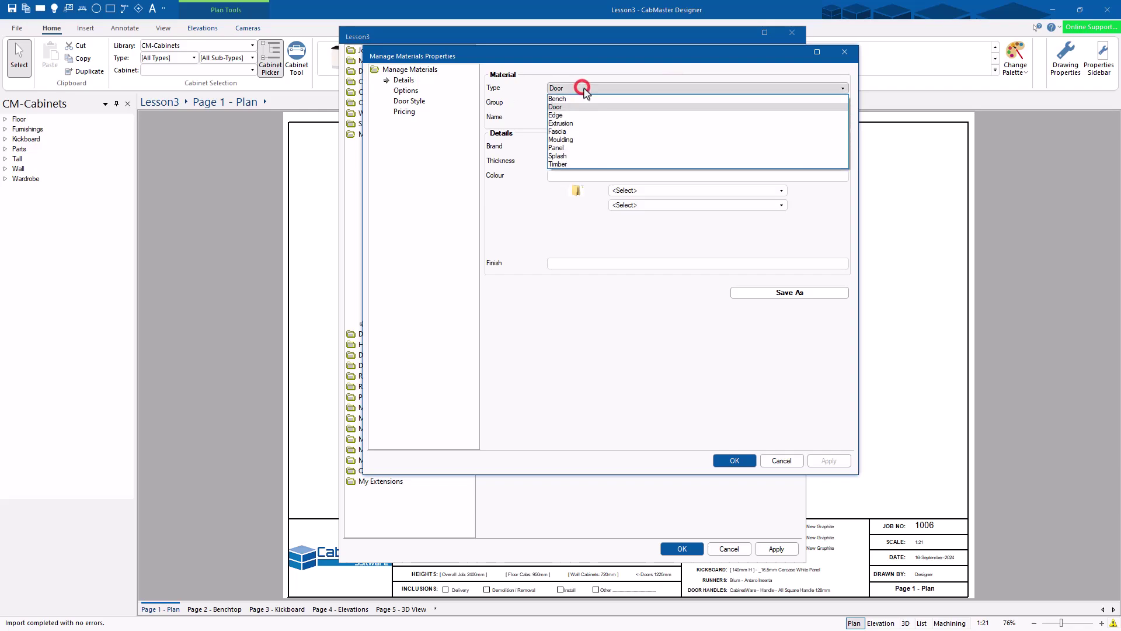
pyautogui.click(572, 151)
pyautogui.click(842, 102)
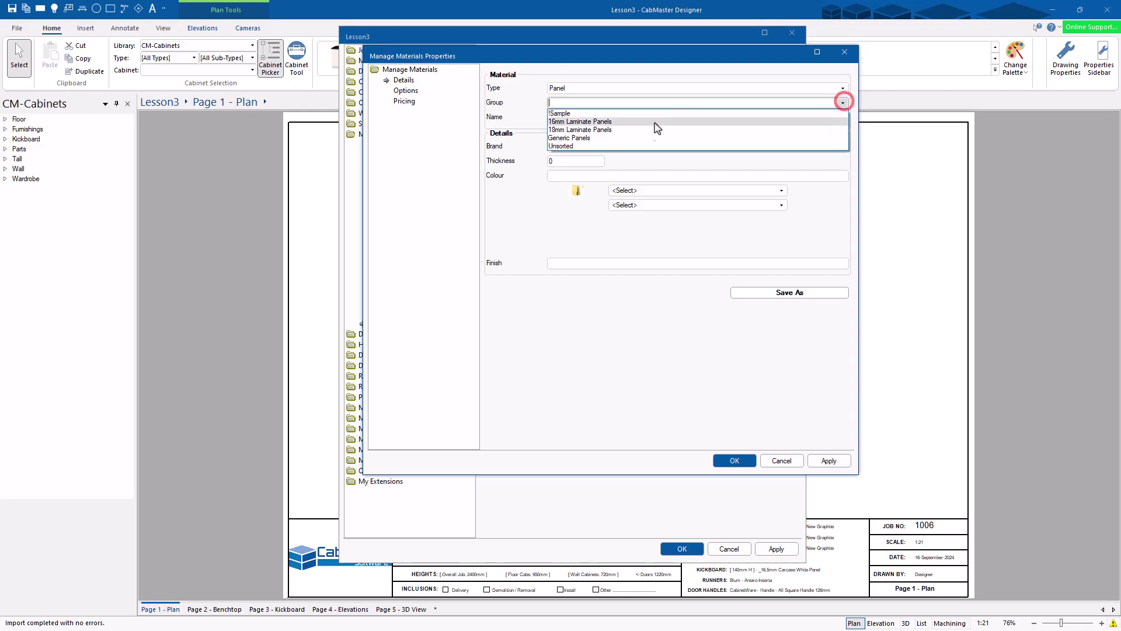
pyautogui.click(637, 147)
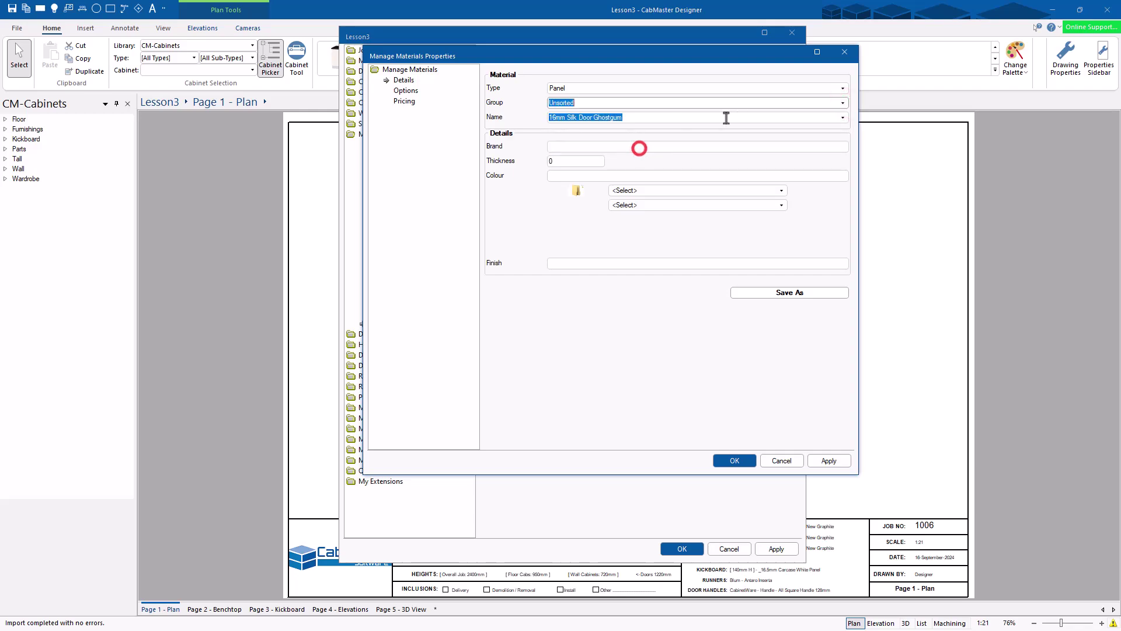
pyautogui.click(842, 117)
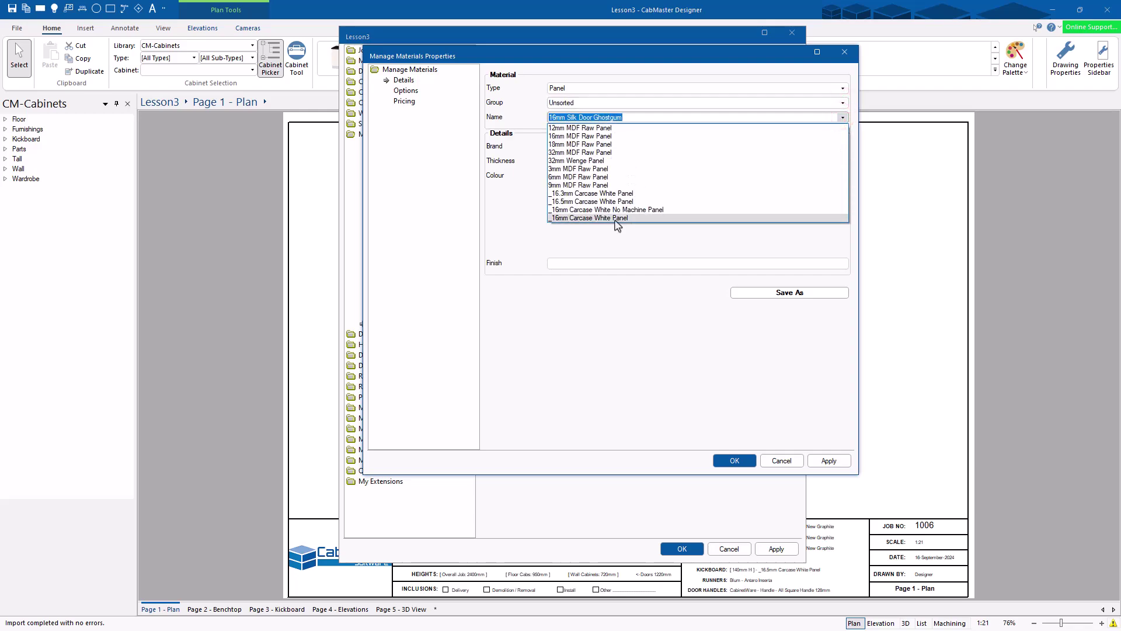
pyautogui.click(622, 201)
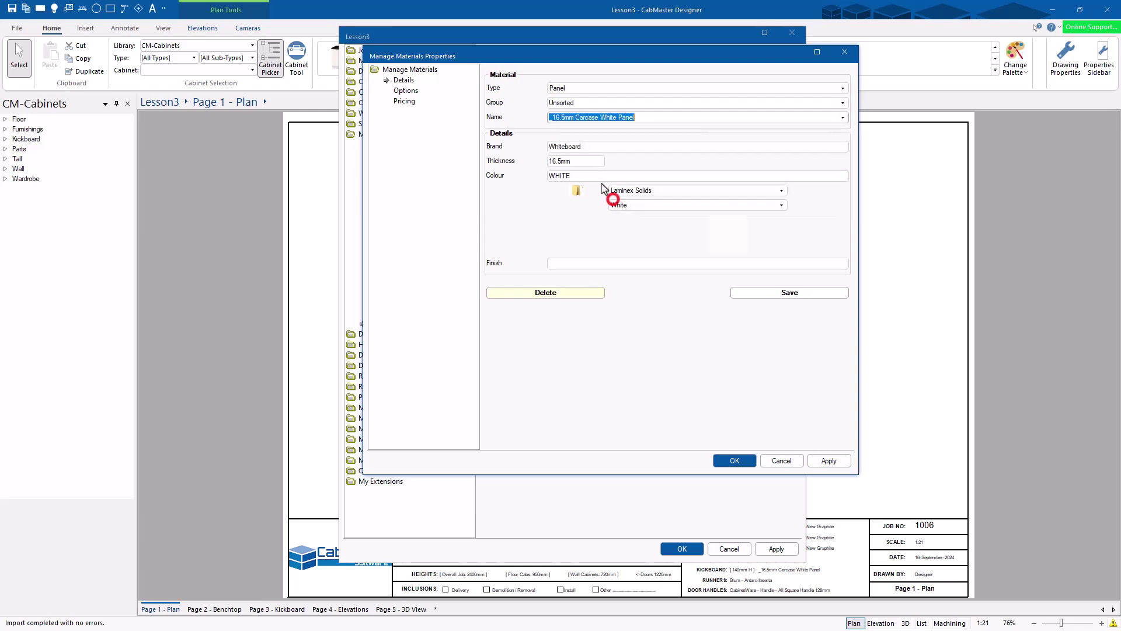
# Step: Check its Whiteboard brand, 16.5mm thickness and Laminex Solids White colour
pyautogui.doubleClick(595, 146)
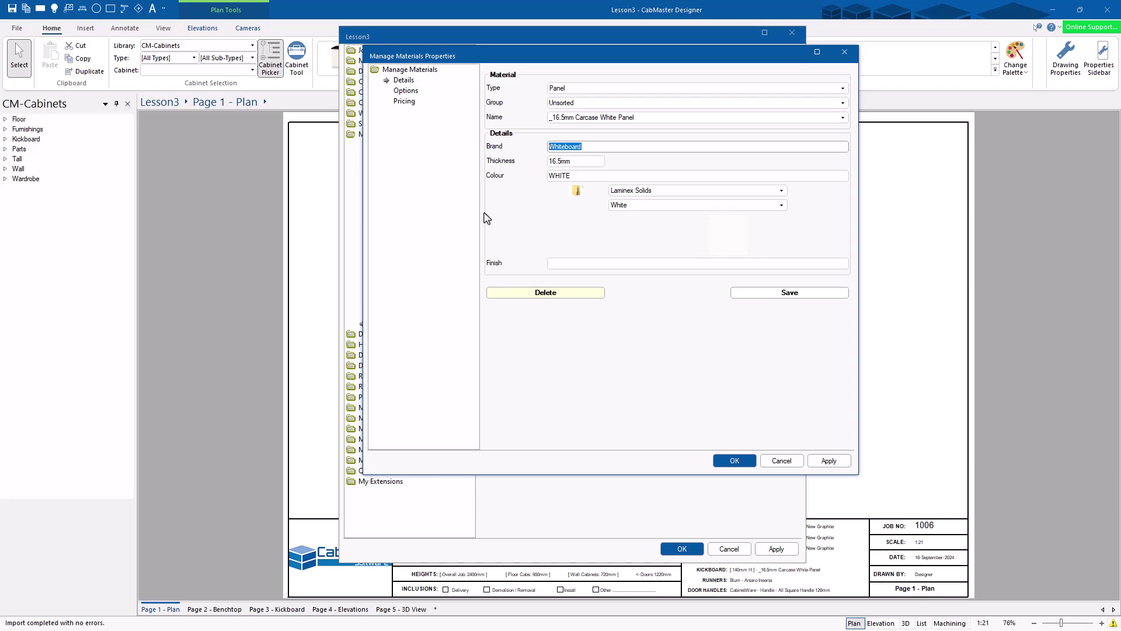
pyautogui.click(578, 159)
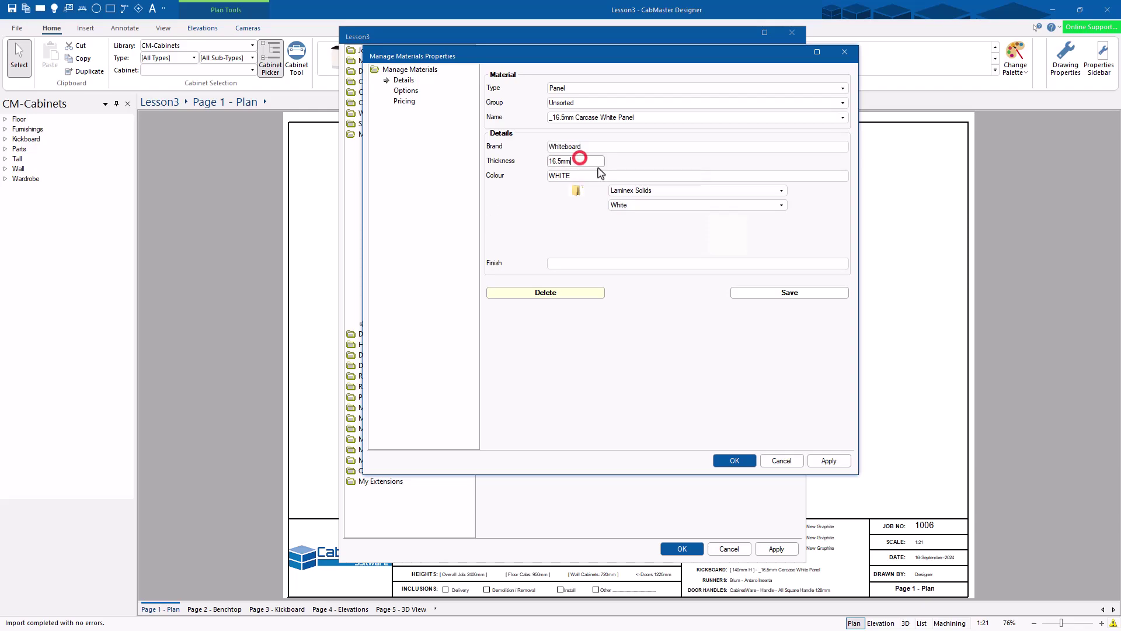
pyautogui.click(670, 190)
pyautogui.click(669, 201)
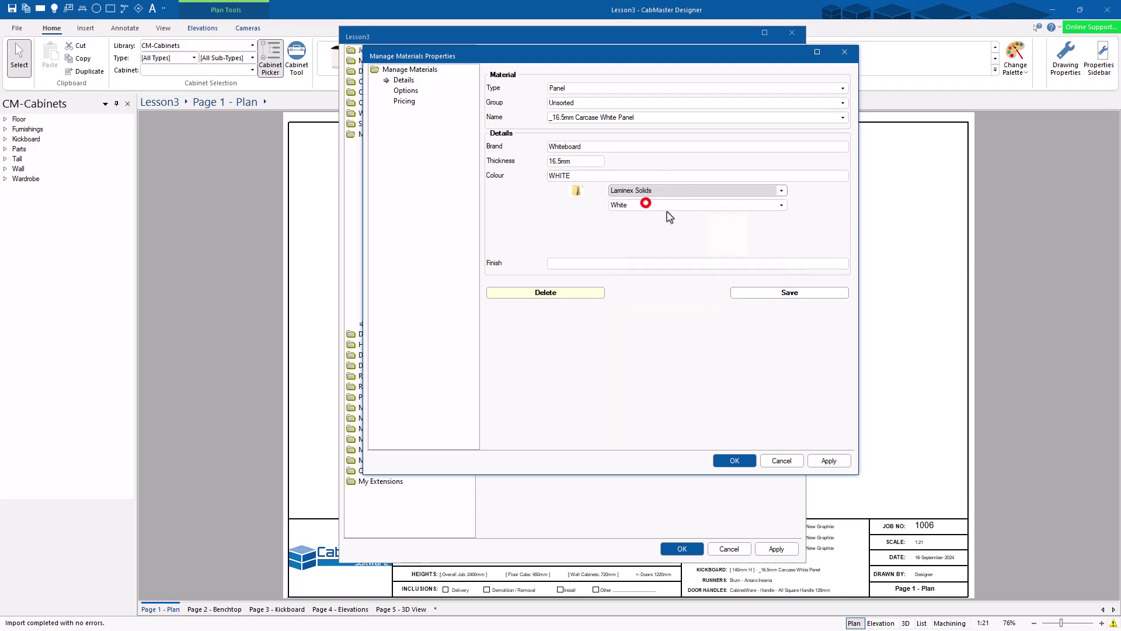
pyautogui.click(669, 205)
pyautogui.moveTo(782, 403)
pyautogui.mouseDown()
pyautogui.moveTo(783, 367)
pyautogui.moveTo(783, 394)
pyautogui.mouseUp()
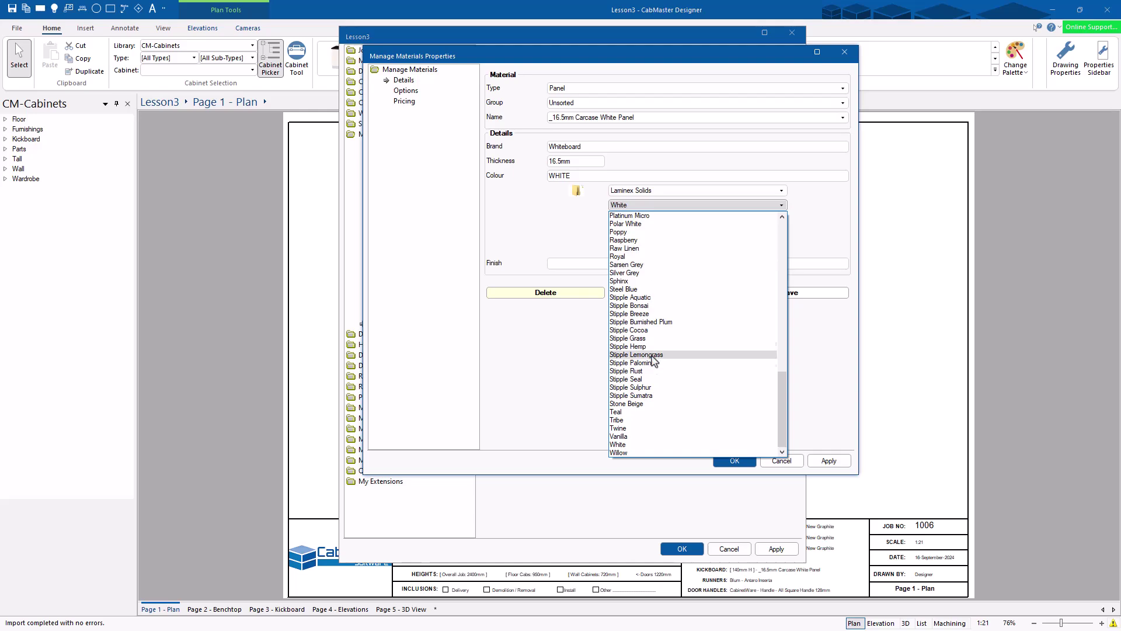
pyautogui.click(629, 446)
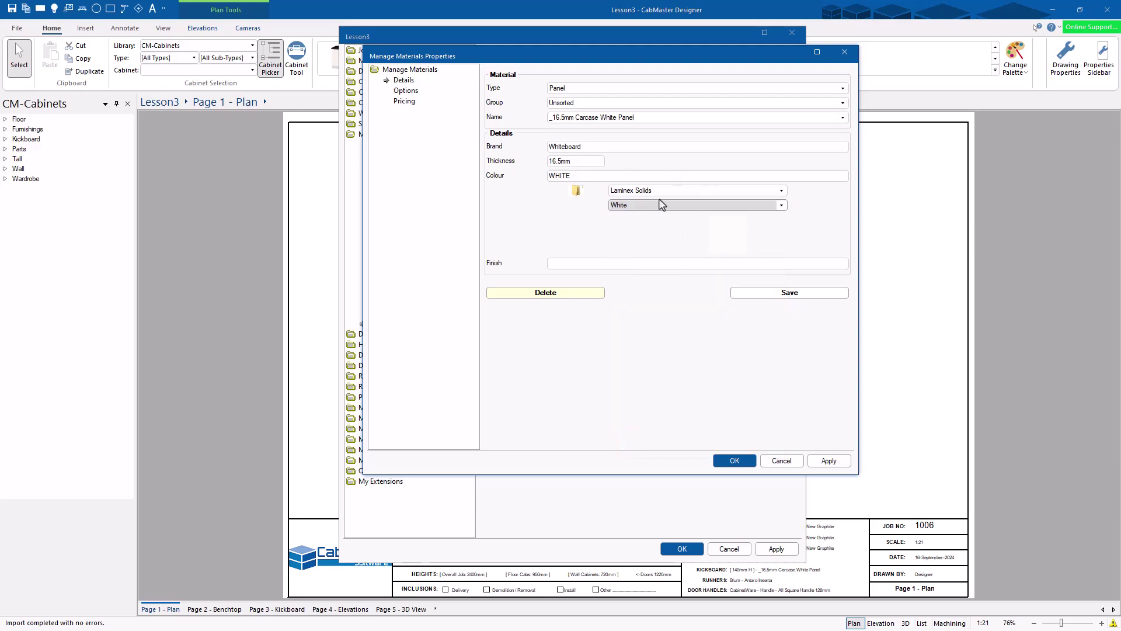
# Step: On the Options page, tick Optimise while keeping CNC ticked
pyautogui.click(405, 92)
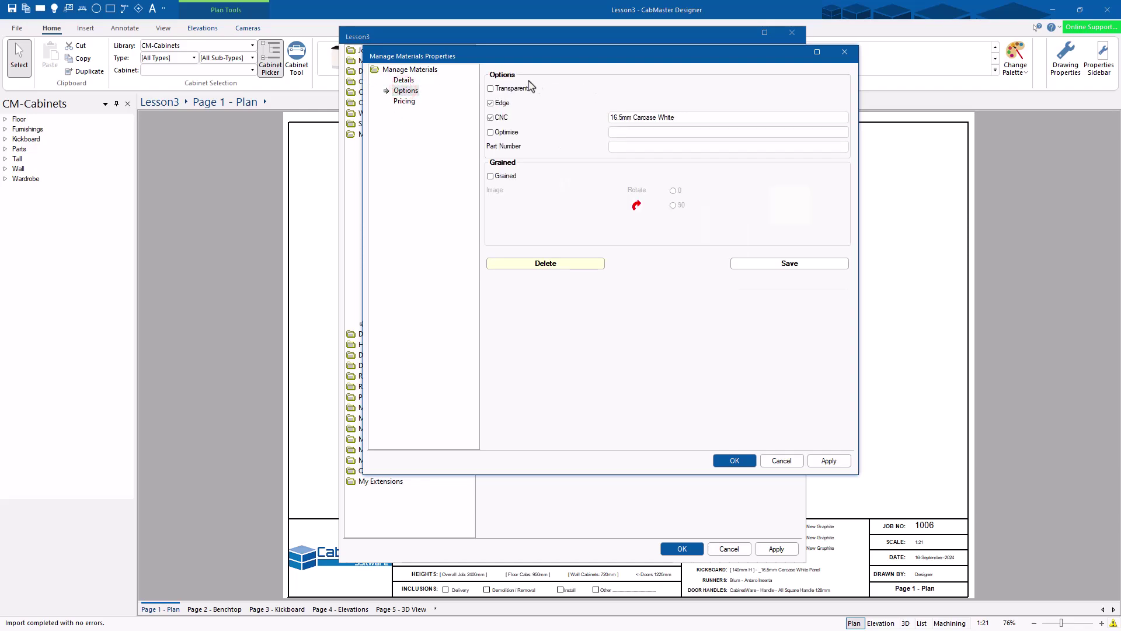
pyautogui.click(490, 118)
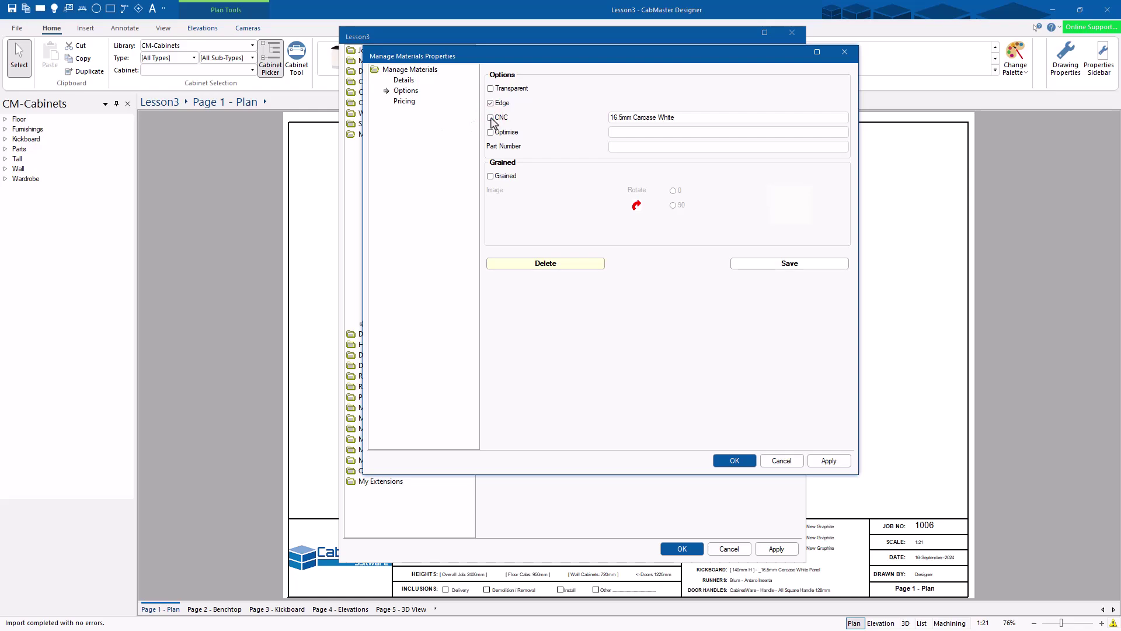
pyautogui.click(490, 118)
pyautogui.click(490, 133)
pyautogui.click(492, 130)
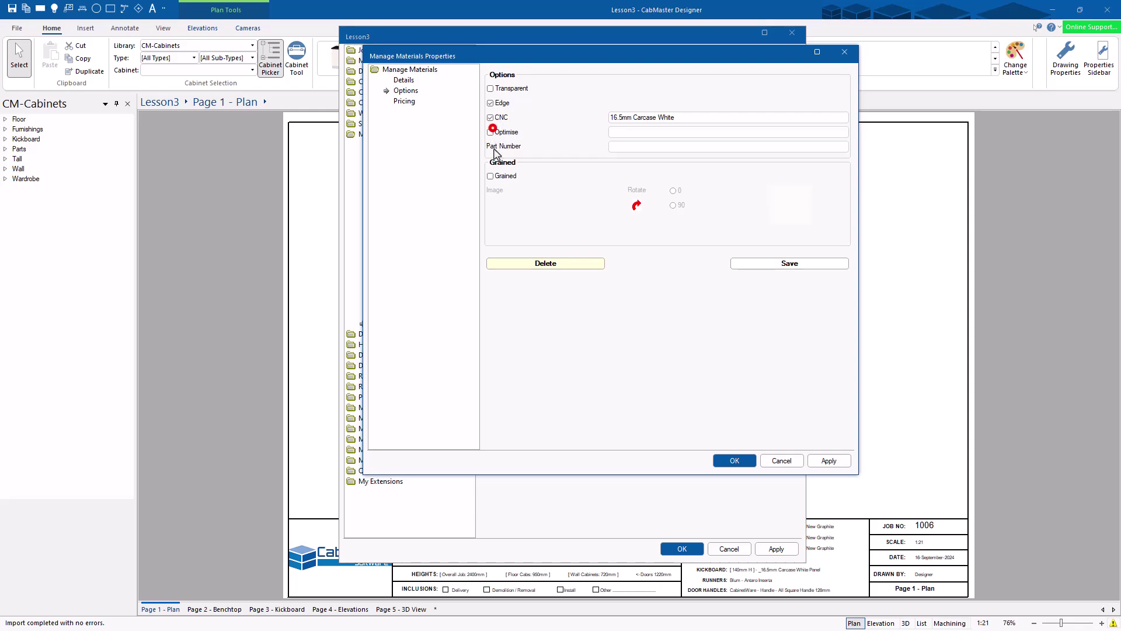
pyautogui.click(494, 125)
pyautogui.click(492, 118)
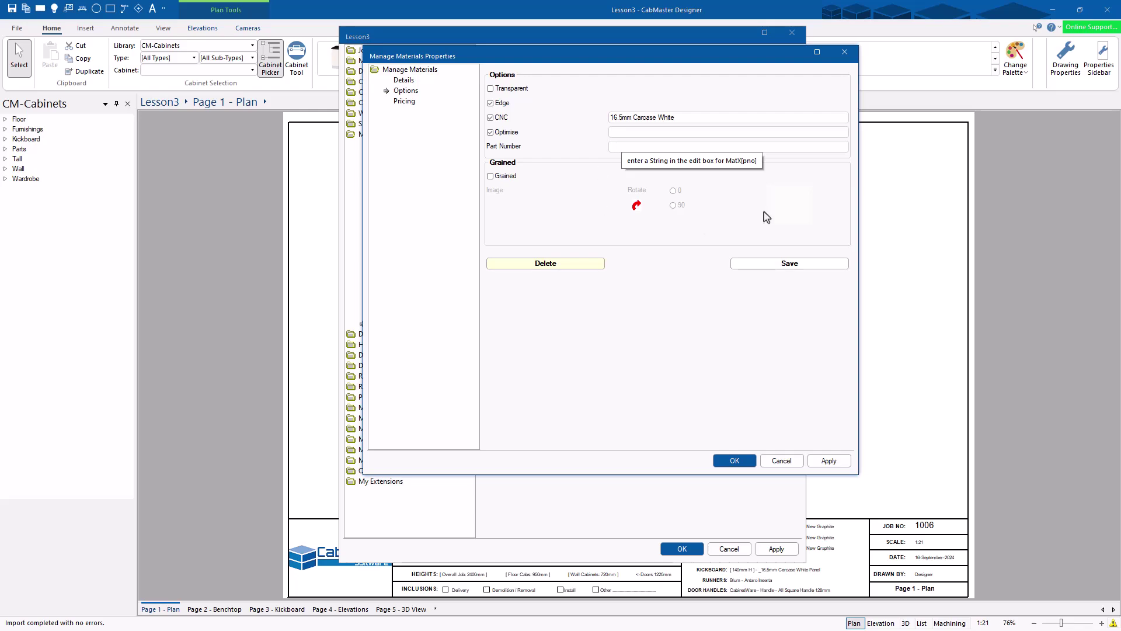
# Step: Leave Grained unticked and save the material to 1-CM-Default
pyautogui.click(491, 176)
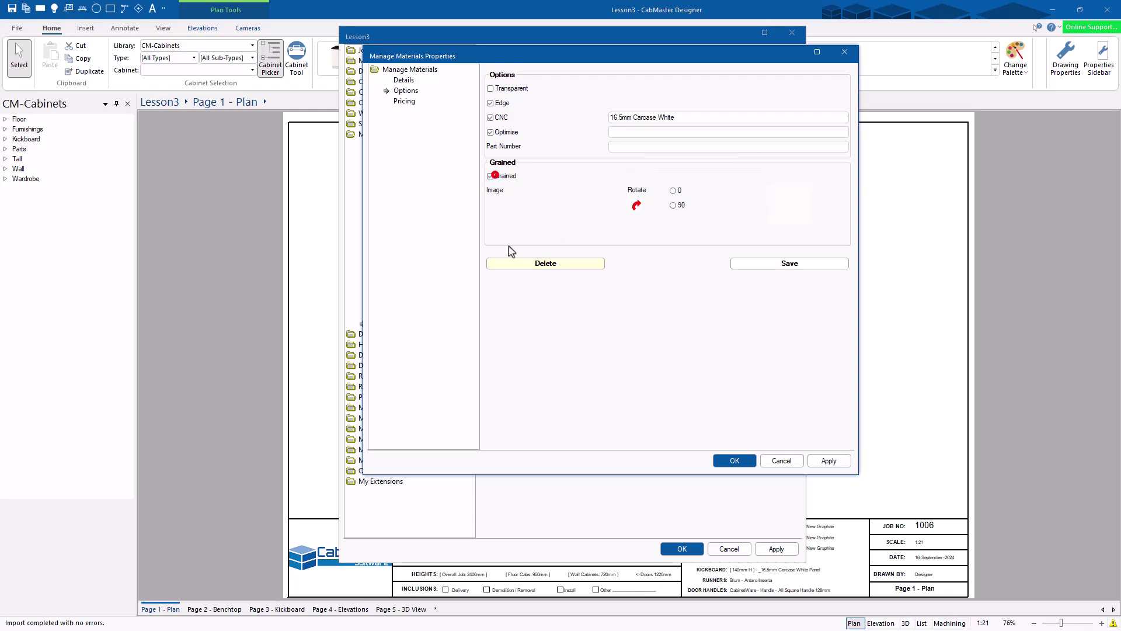
pyautogui.click(672, 190)
pyautogui.click(674, 205)
pyautogui.click(673, 205)
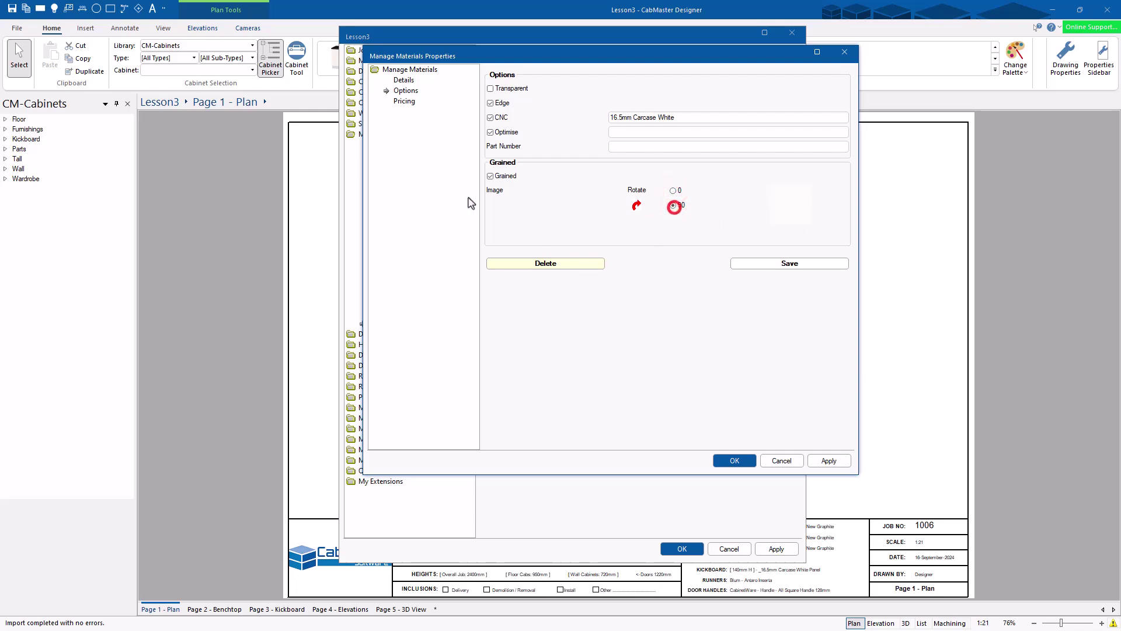
pyautogui.click(499, 175)
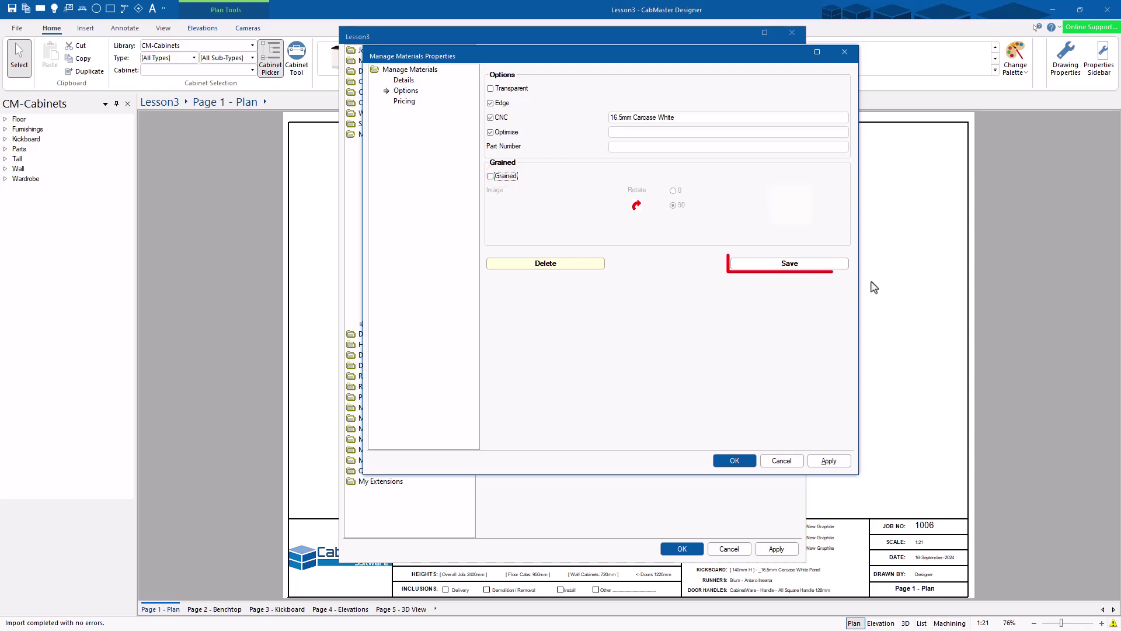
pyautogui.click(798, 267)
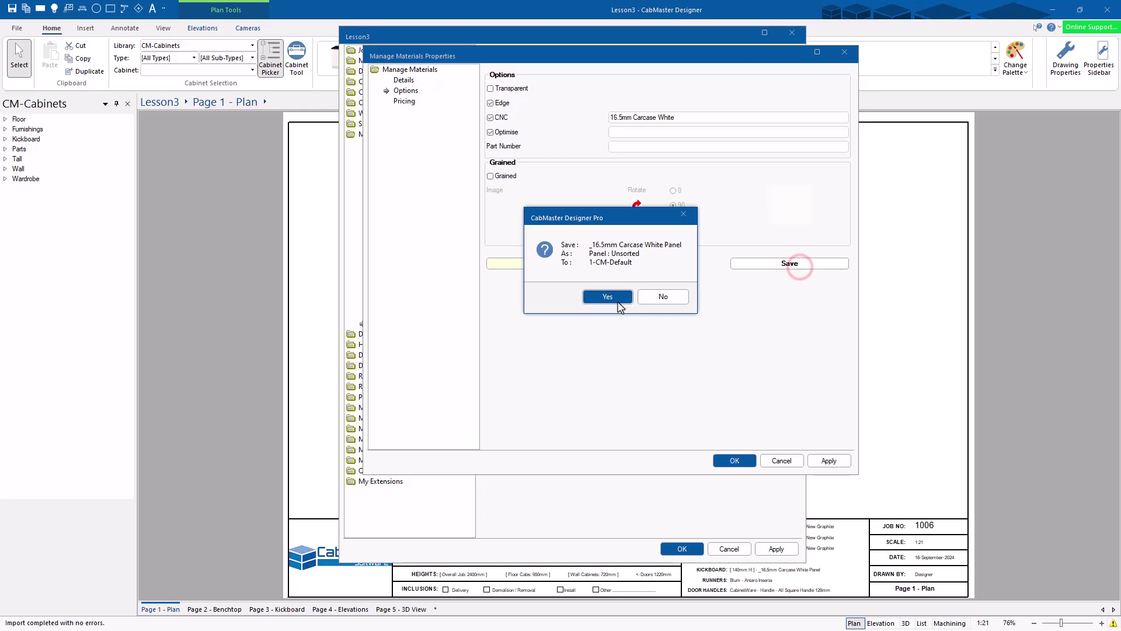
pyautogui.click(609, 296)
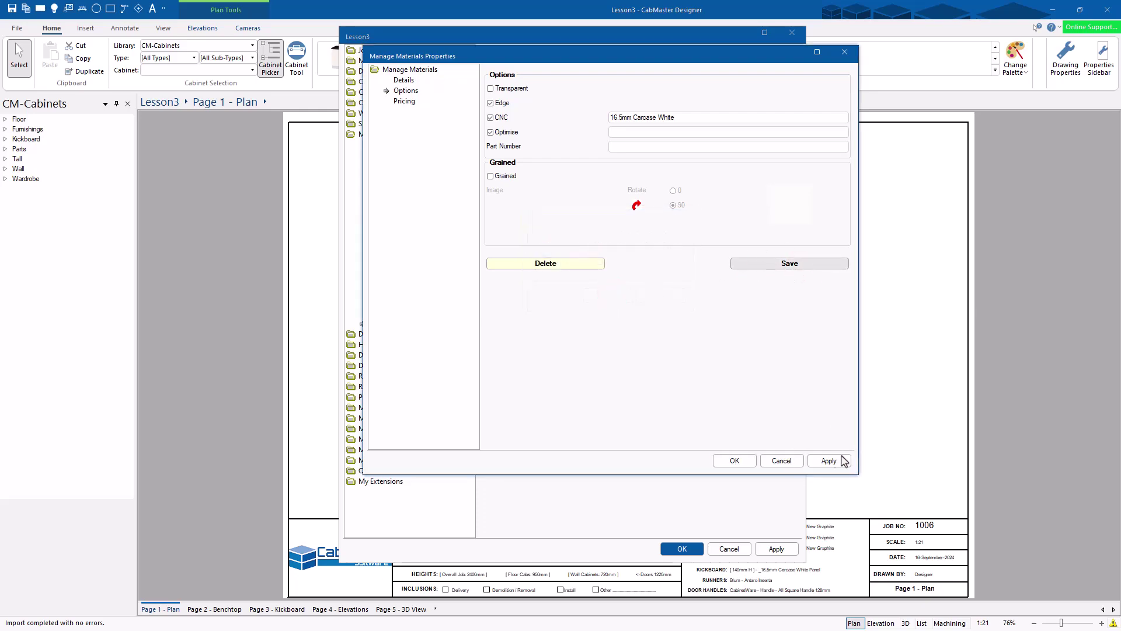
# Step: Rename the material to '_16.5mm Carcase White Panel test111' and save it as new
pyautogui.click(404, 80)
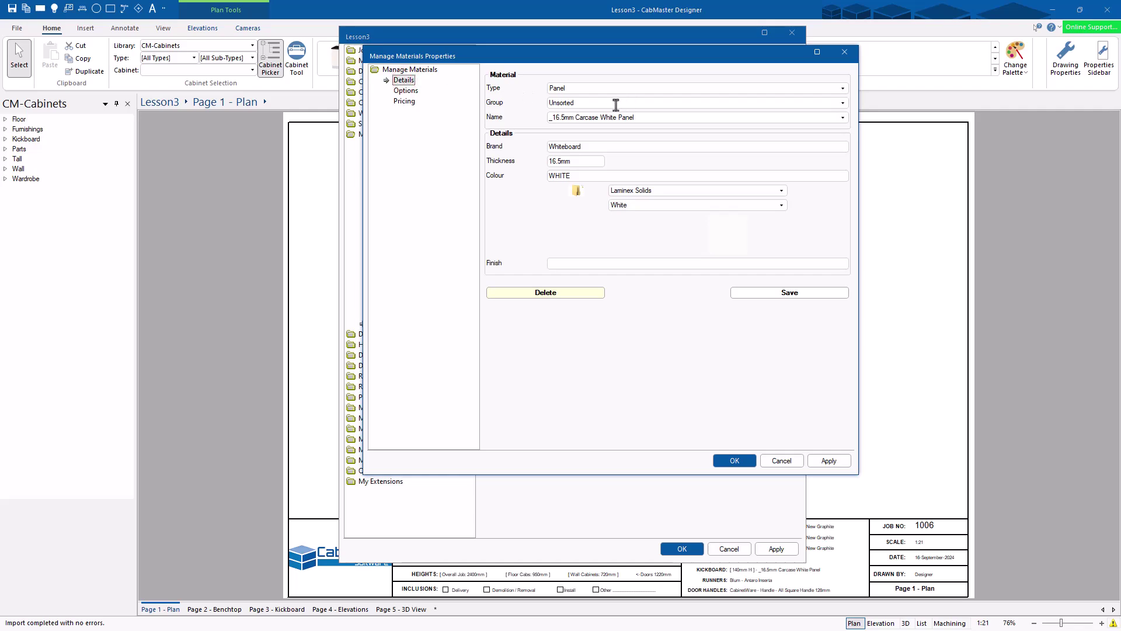
pyautogui.click(654, 117)
pyautogui.click(649, 117)
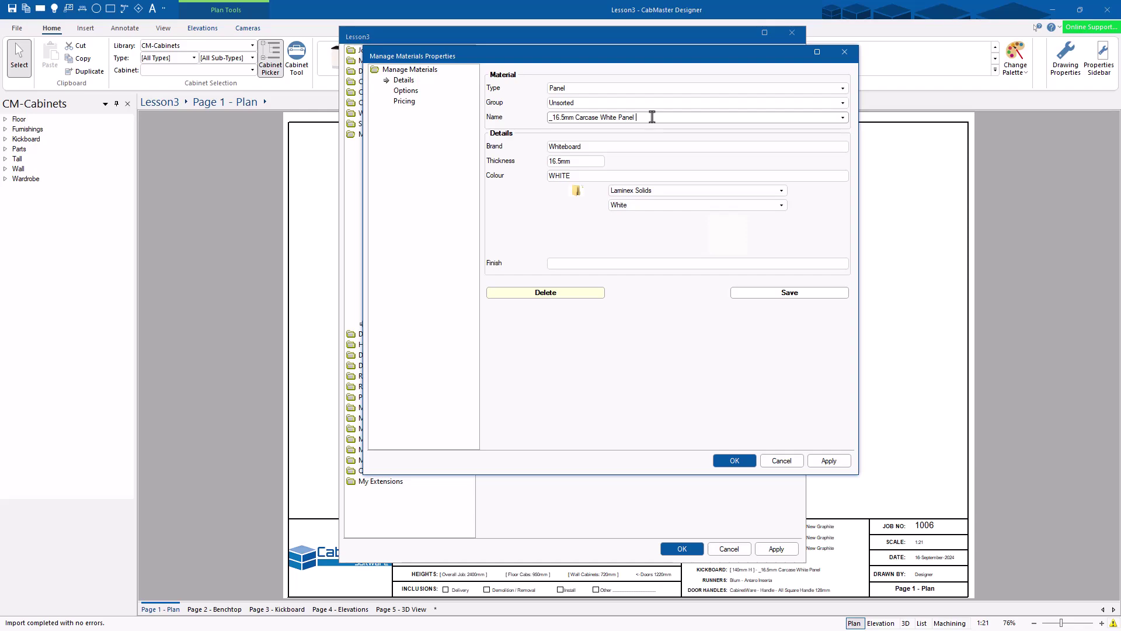
pyautogui.press('Tab')
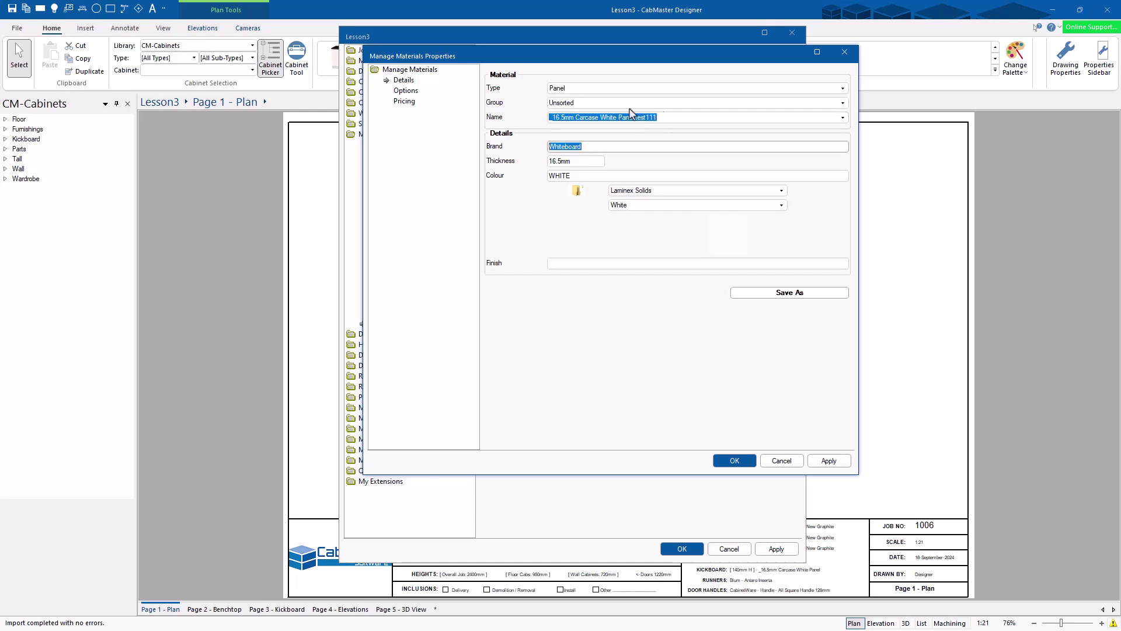
pyautogui.click(788, 292)
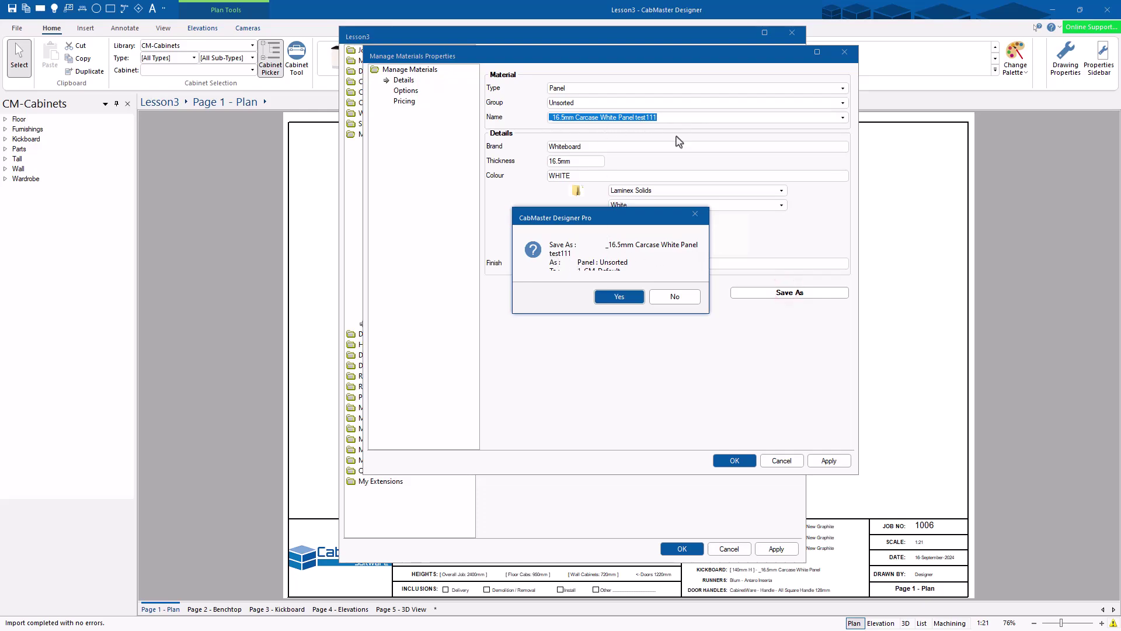
pyautogui.click(620, 298)
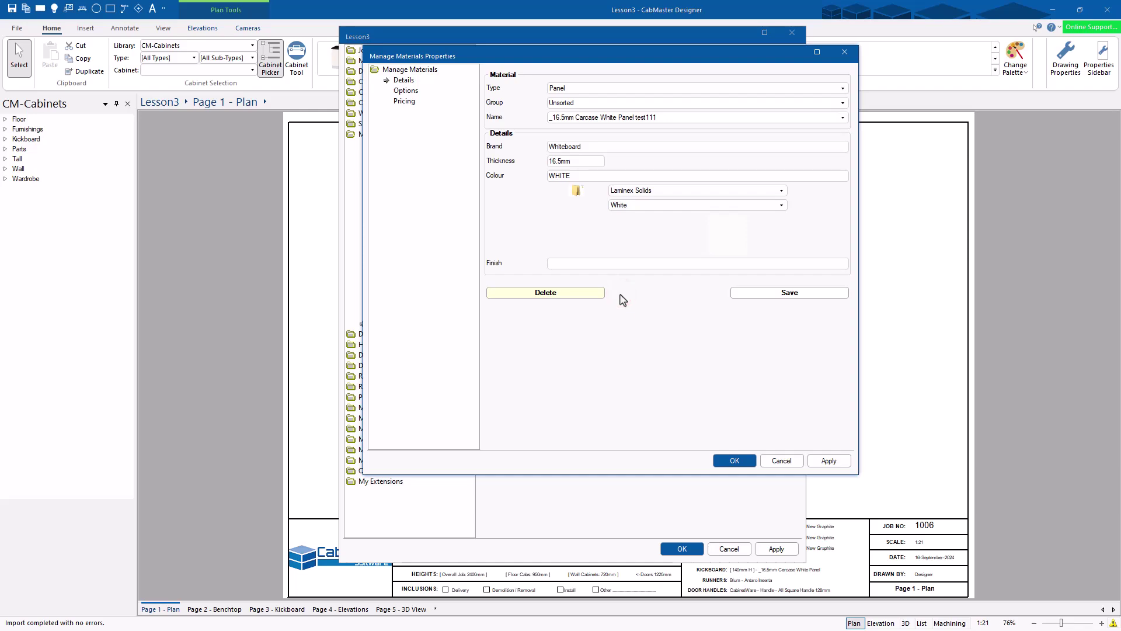
# Step: Change its colour to Steel Blue, save, and close the material properties
pyautogui.click(677, 204)
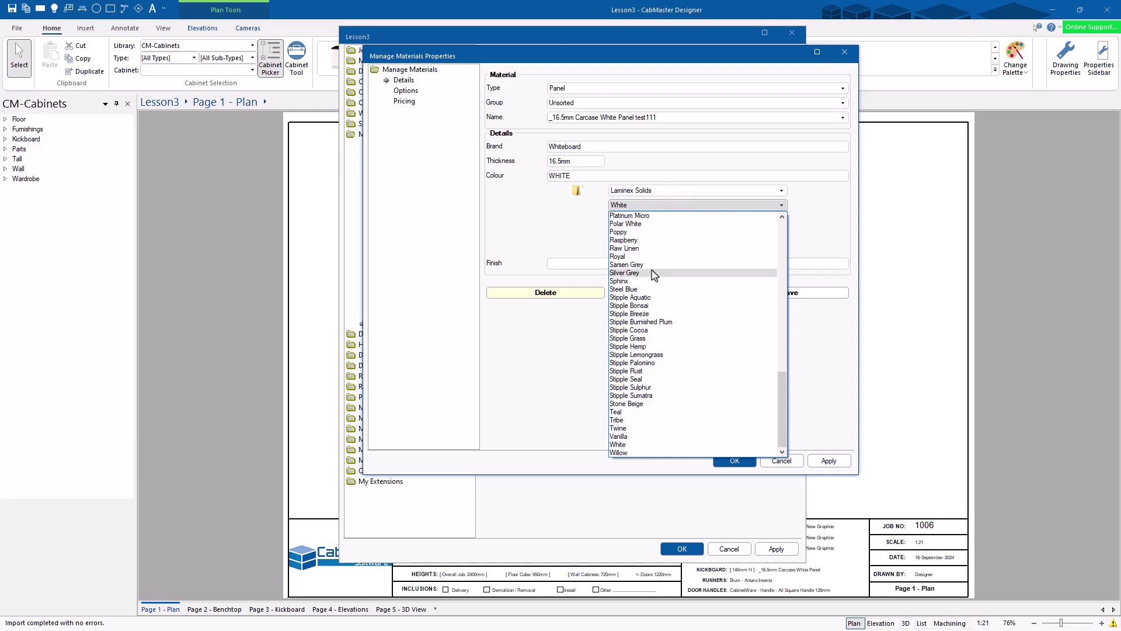
pyautogui.click(643, 290)
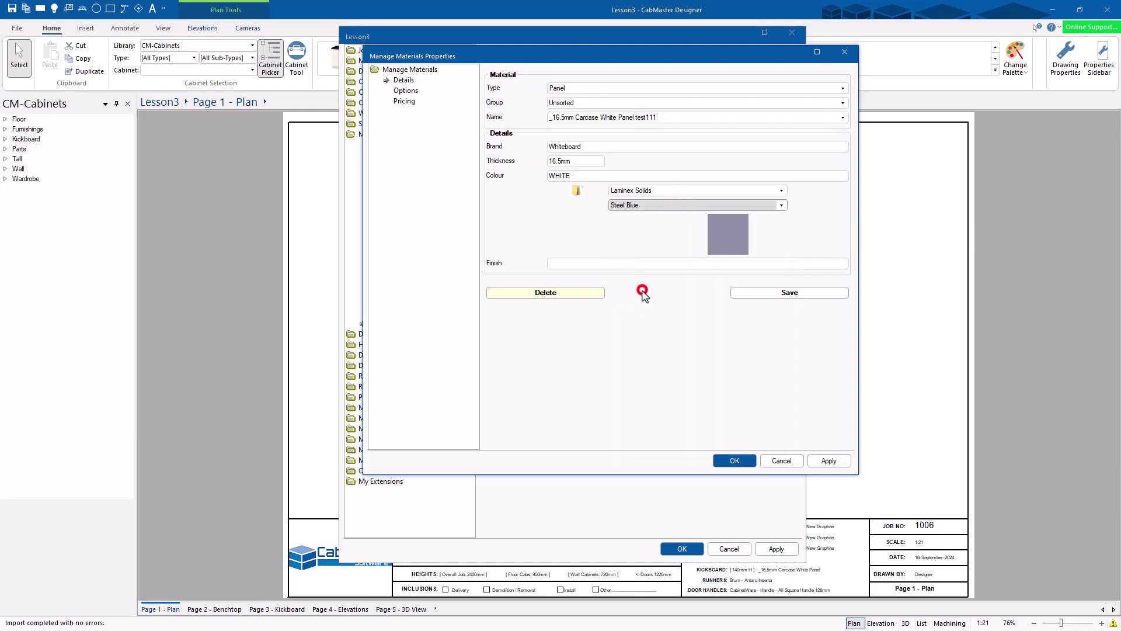
pyautogui.click(791, 292)
pyautogui.click(613, 296)
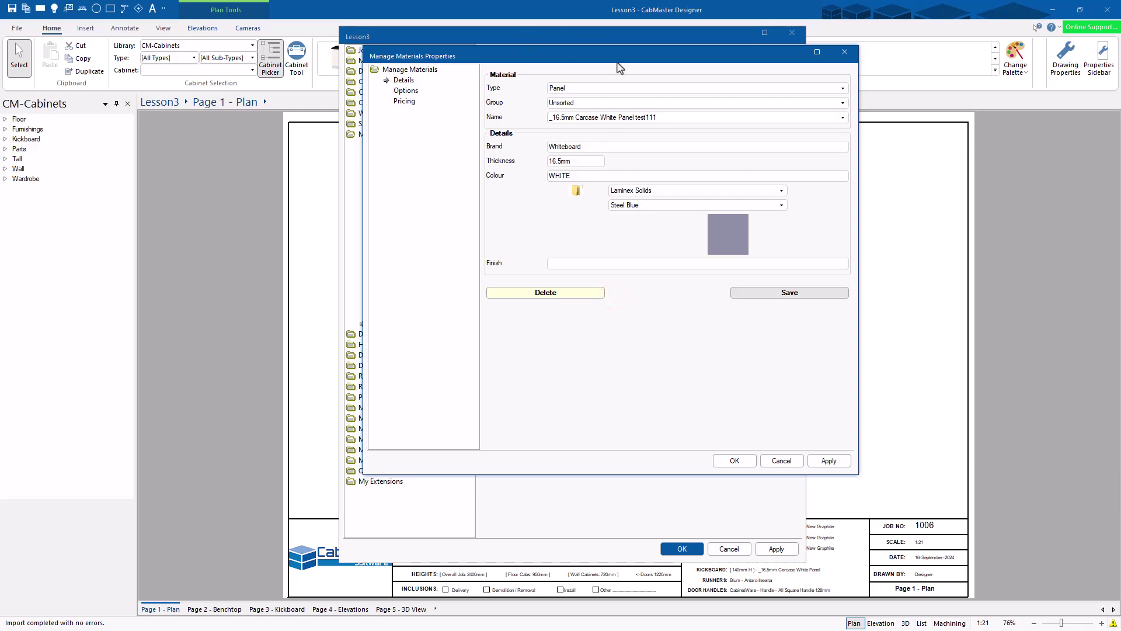
pyautogui.click(735, 459)
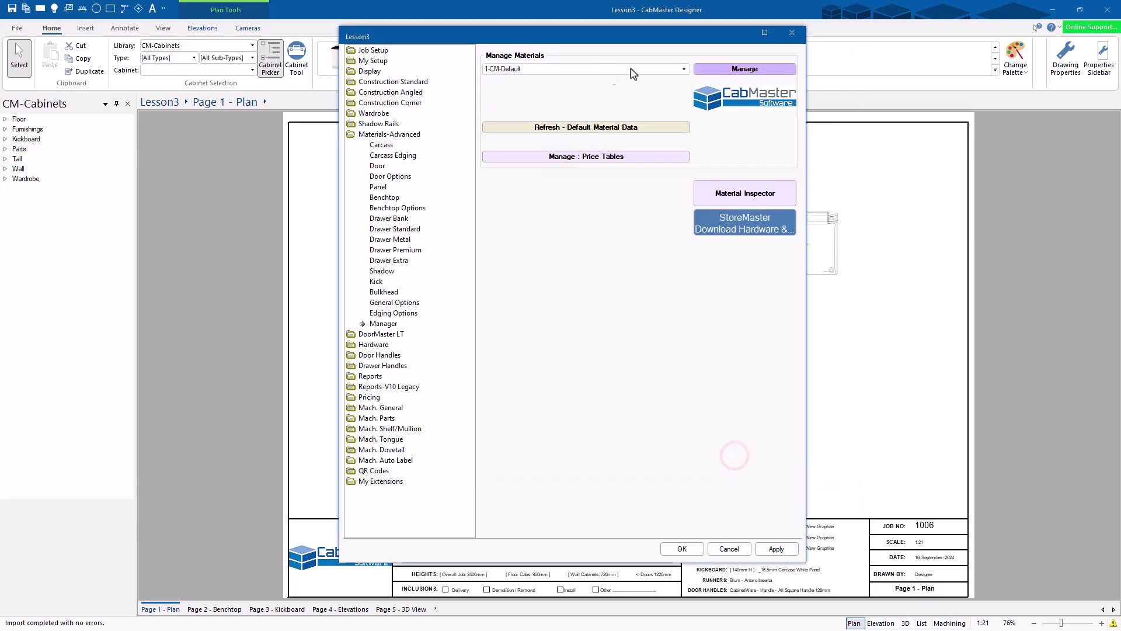
# Step: Load the Door material 18mm Aloe Vera Laminated Door from the 18mm Laminate Doors group
pyautogui.click(729, 70)
pyautogui.click(598, 88)
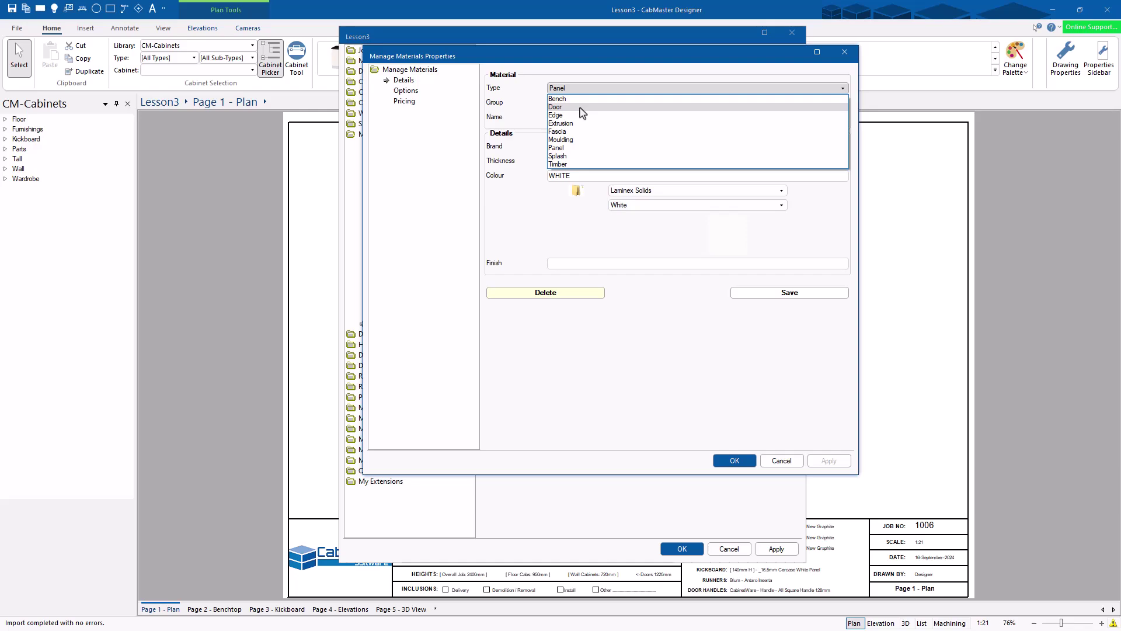
pyautogui.click(581, 107)
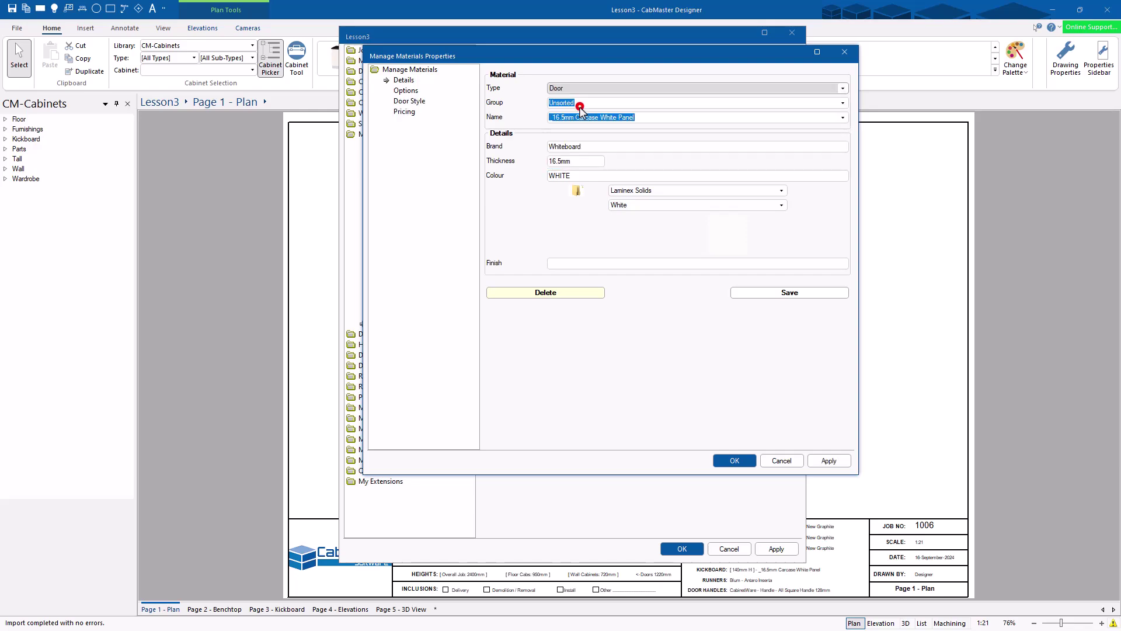
pyautogui.click(407, 103)
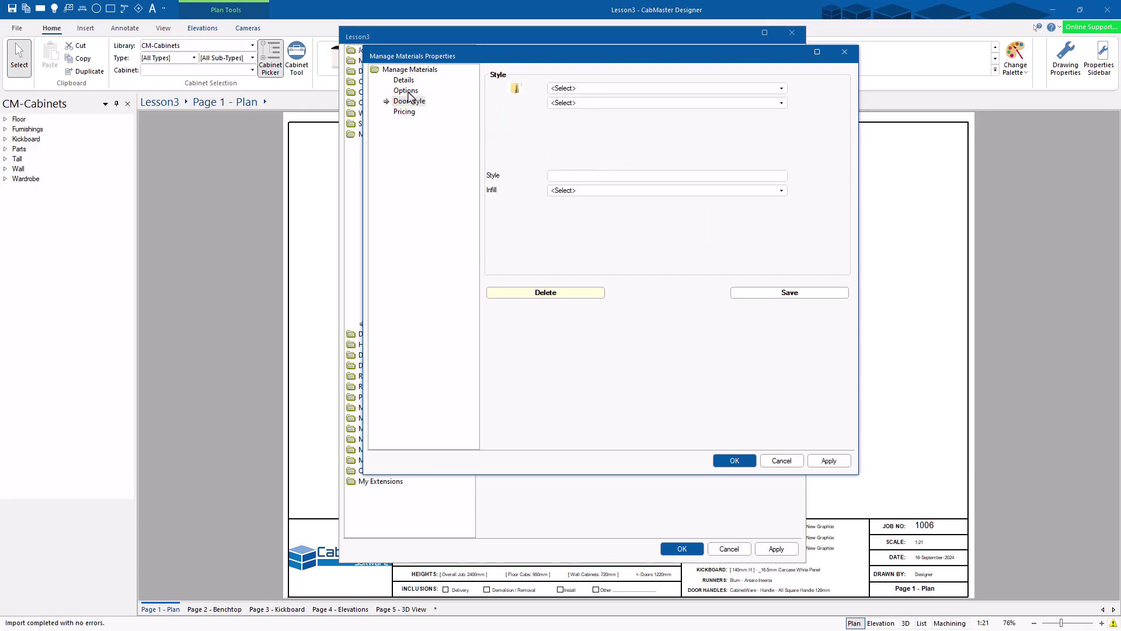
pyautogui.click(407, 91)
pyautogui.click(403, 80)
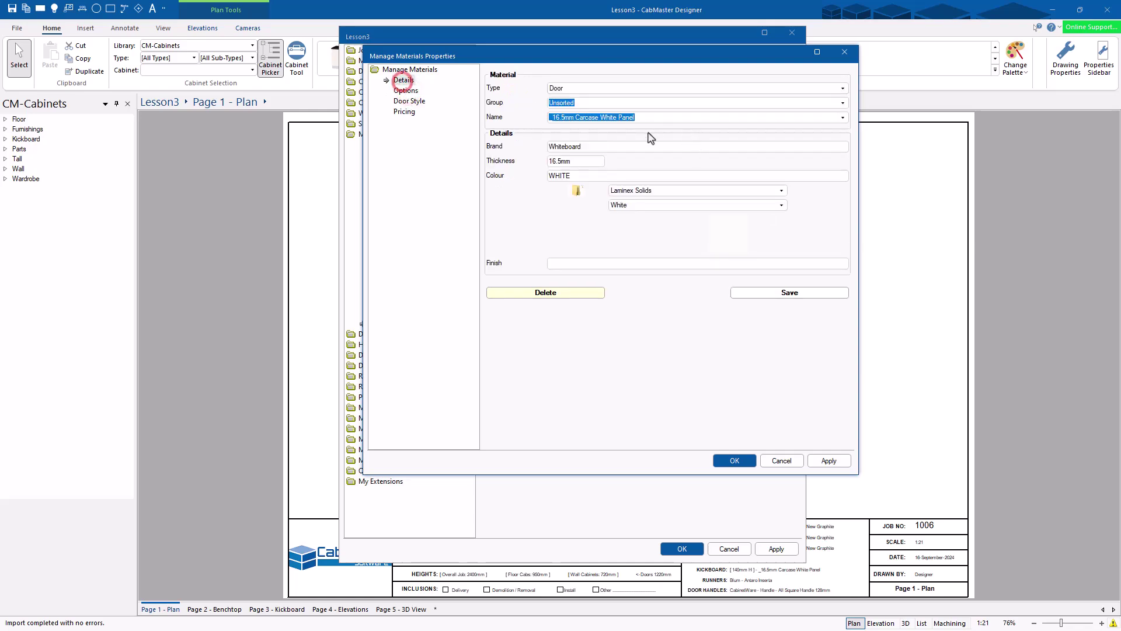
pyautogui.click(843, 103)
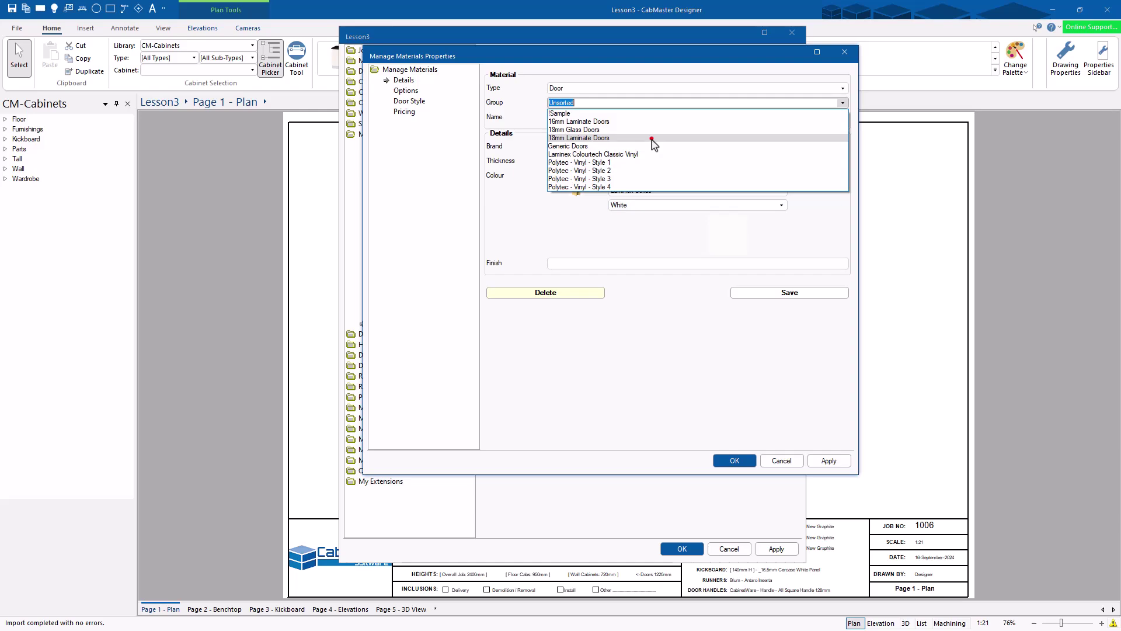
pyautogui.click(651, 138)
pyautogui.click(842, 118)
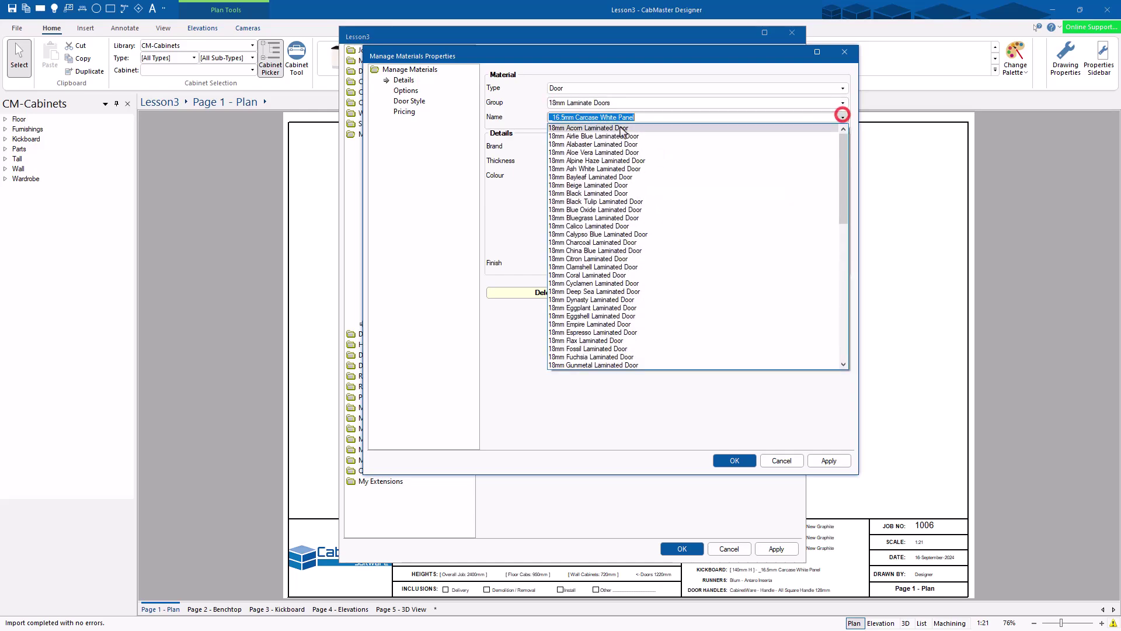
pyautogui.click(622, 154)
pyautogui.click(613, 147)
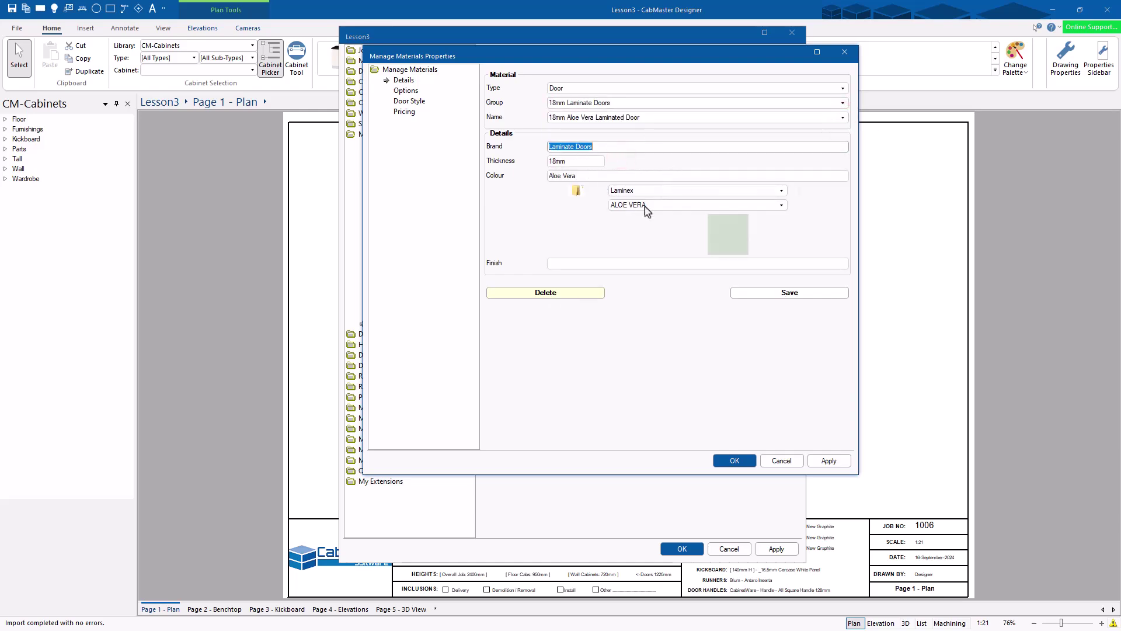
# Step: Keep its door style Edge Banded, apply, save the material, and close the dialog
pyautogui.click(406, 91)
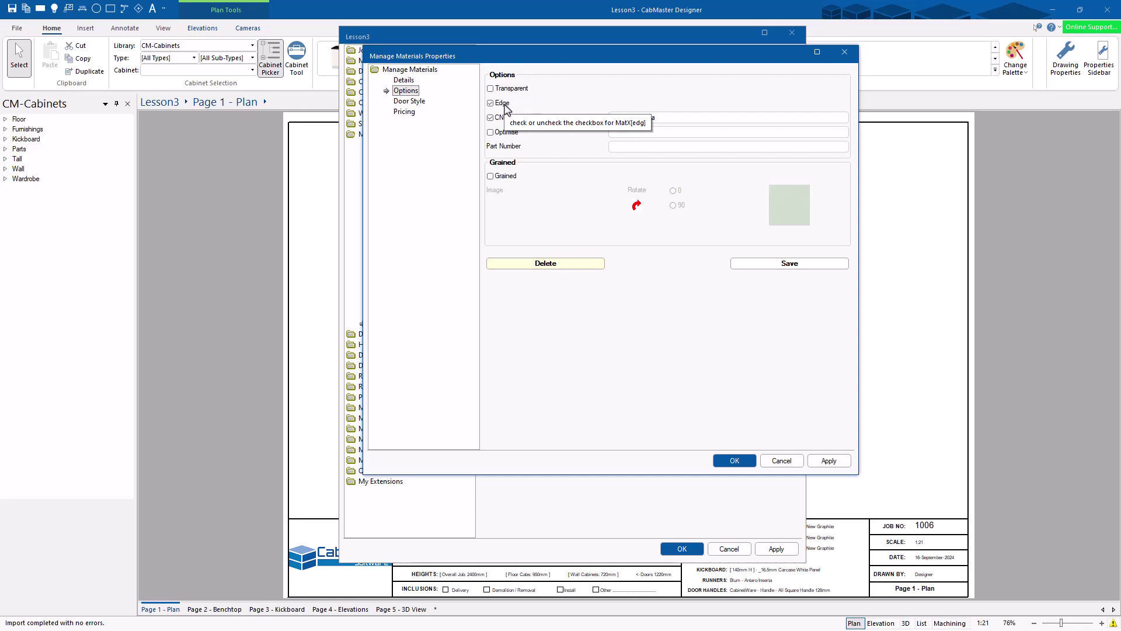
pyautogui.click(414, 101)
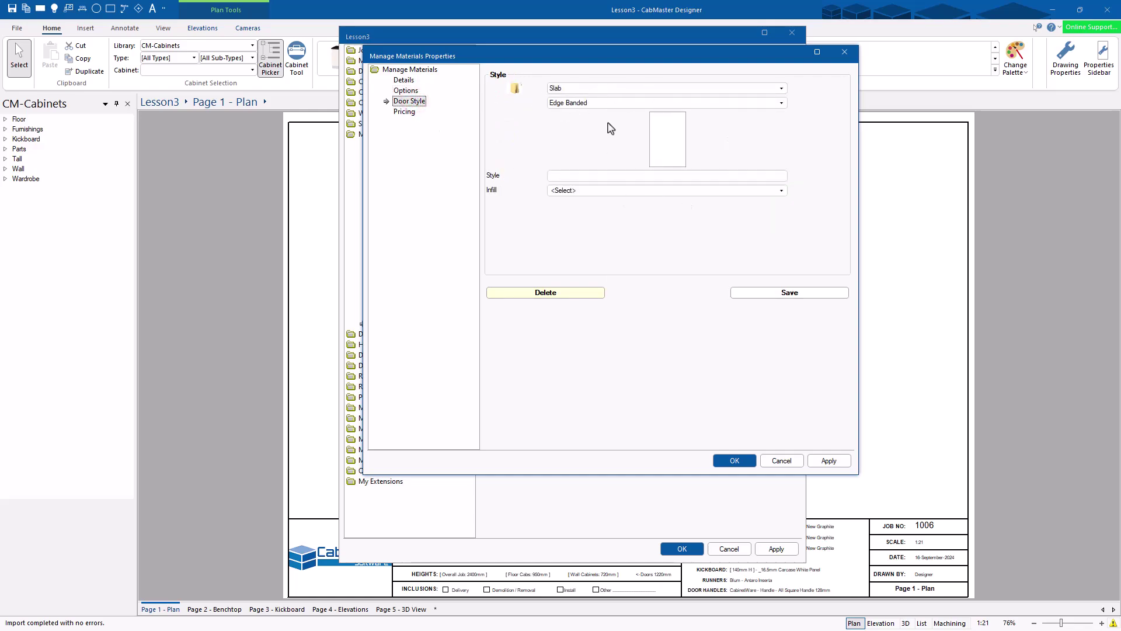
pyautogui.click(584, 103)
pyautogui.click(583, 122)
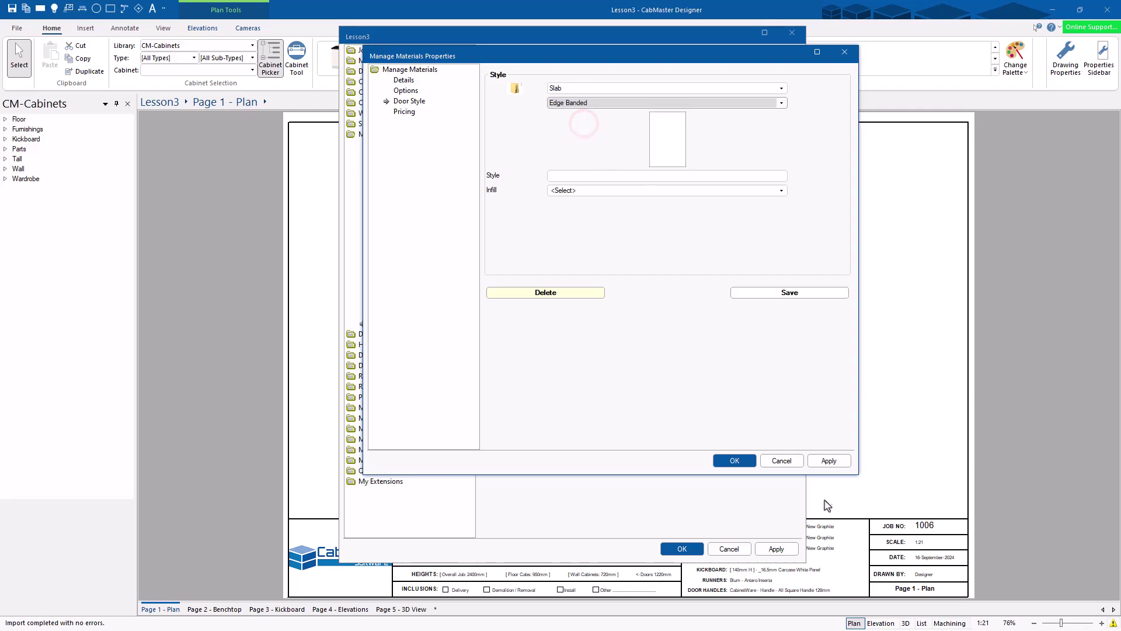
pyautogui.click(829, 461)
pyautogui.click(783, 297)
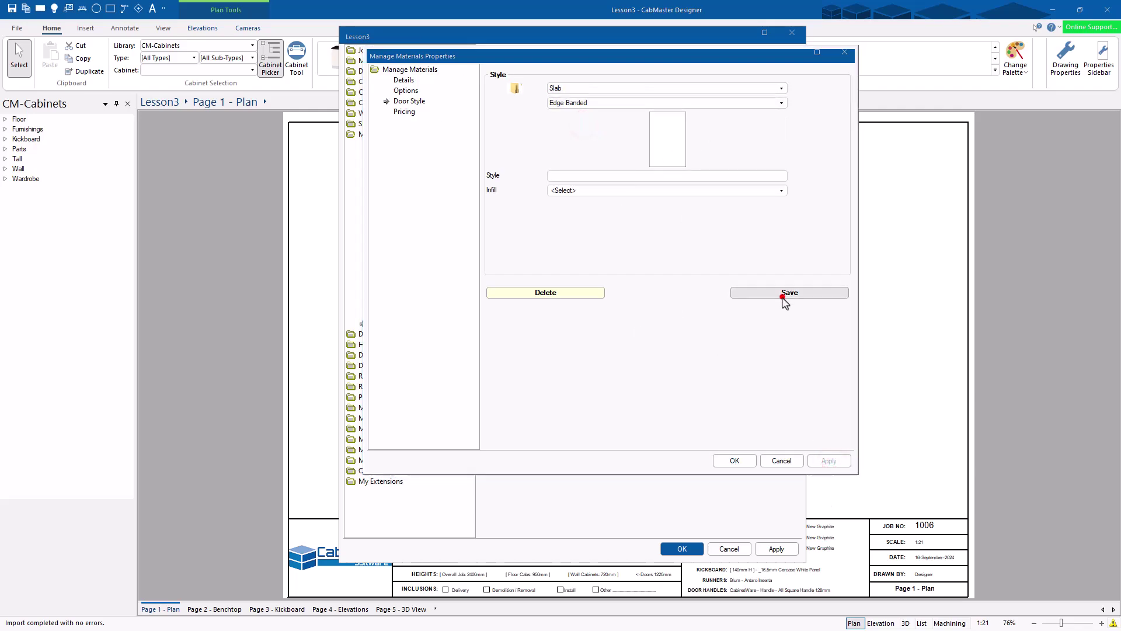
pyautogui.click(625, 296)
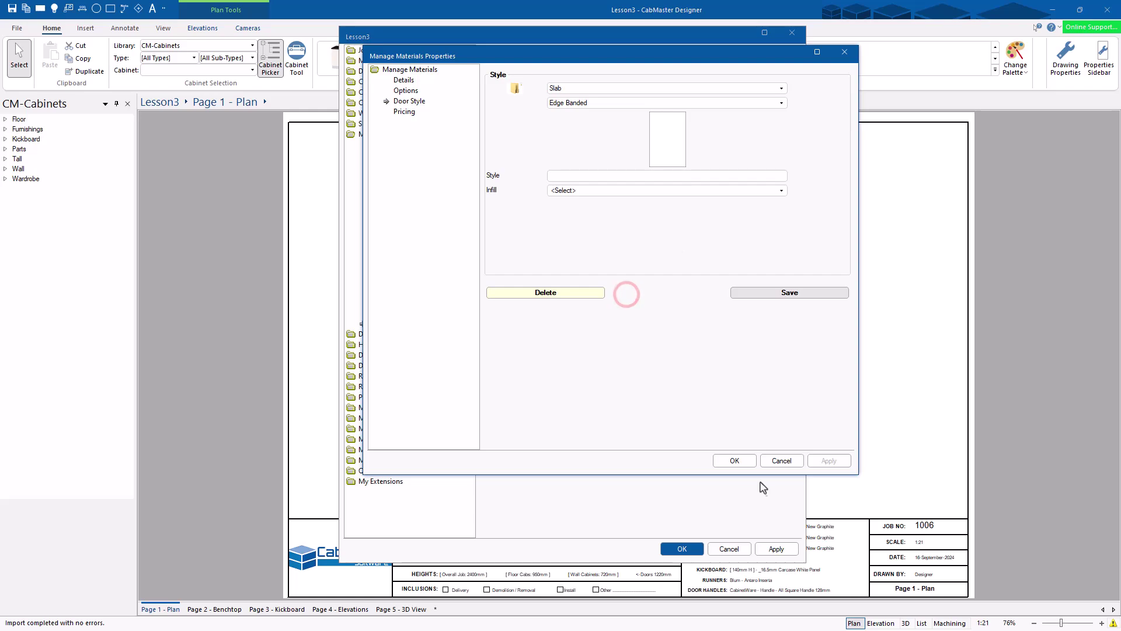
pyautogui.click(733, 461)
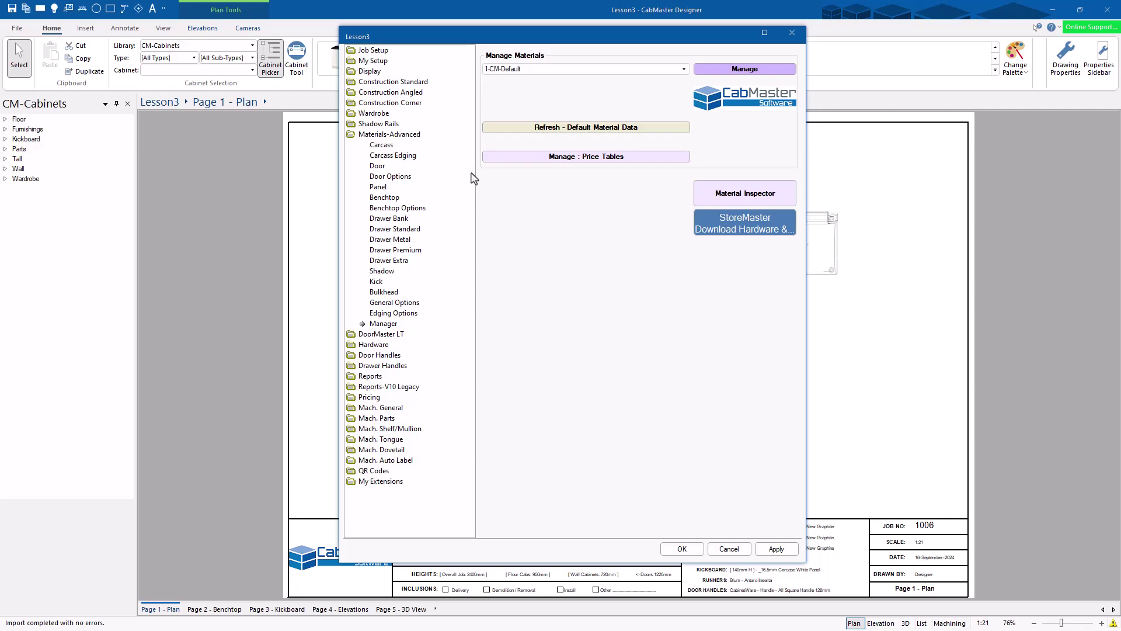
# Step: Close the Lesson3 job settings, orbit the kitchen in 3D, then return to Plan
pyautogui.click(682, 549)
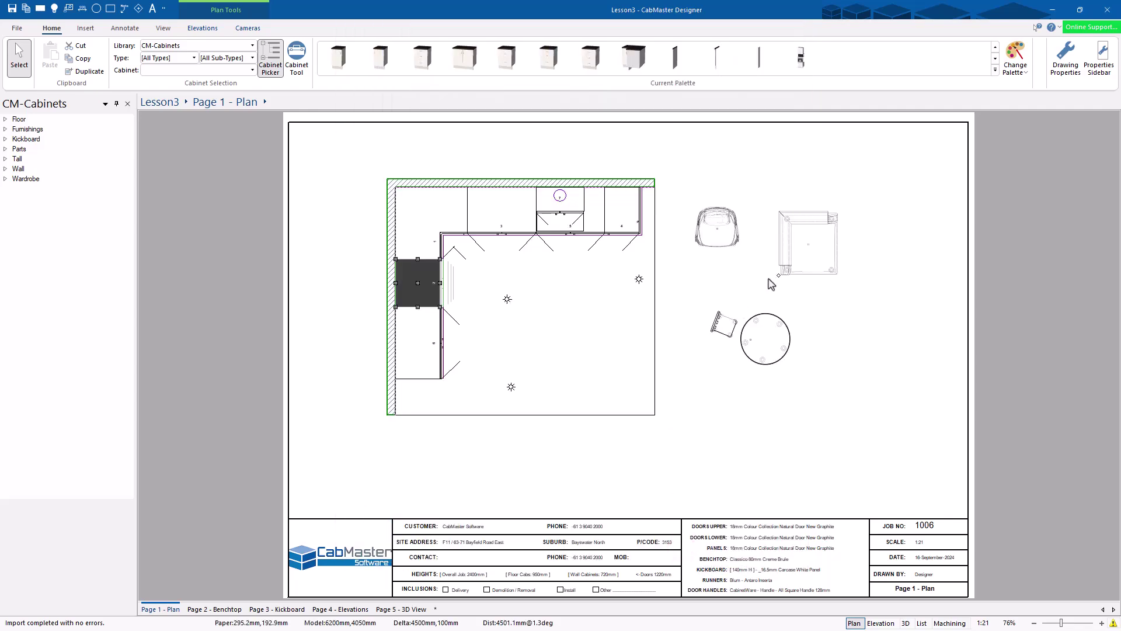
pyautogui.click(904, 623)
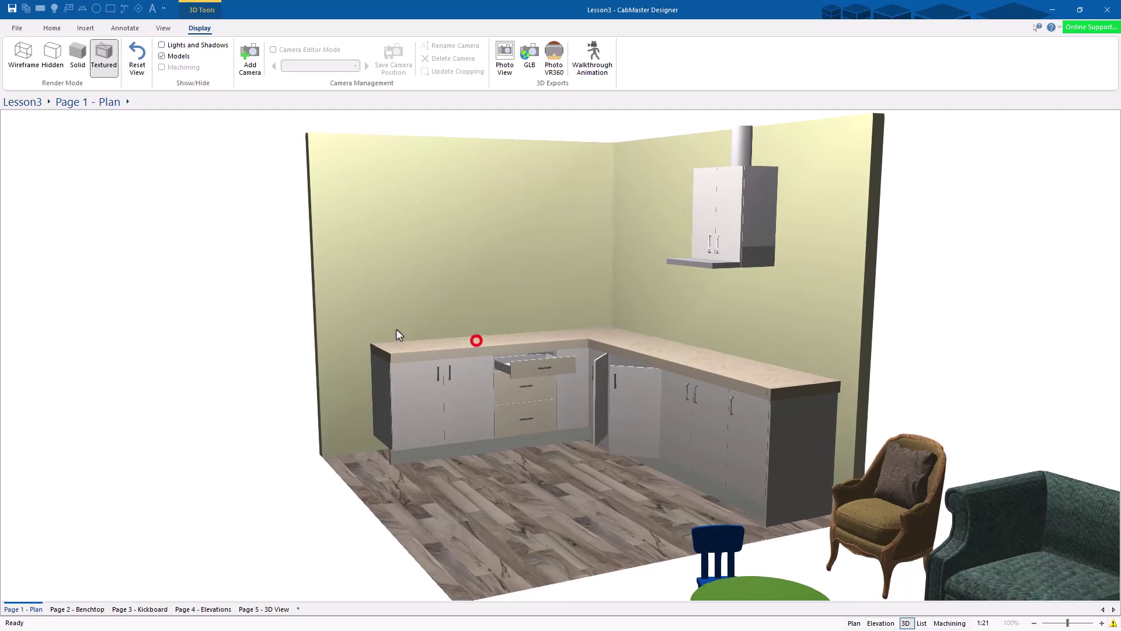
pyautogui.moveTo(396, 328); pyautogui.dragTo(408, 446)
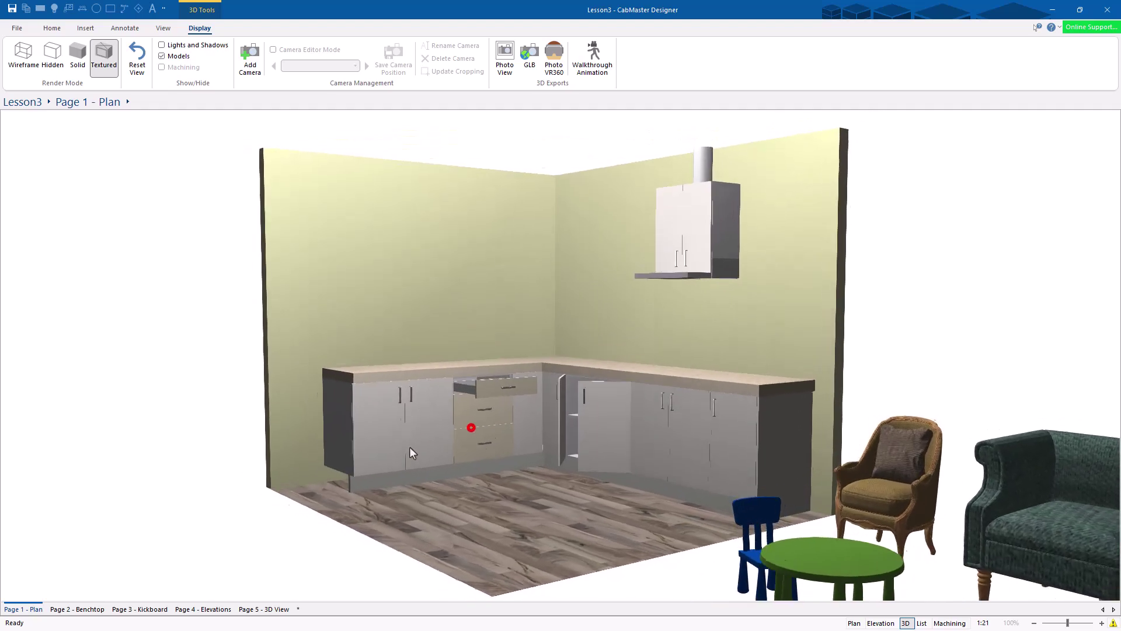
pyautogui.click(853, 623)
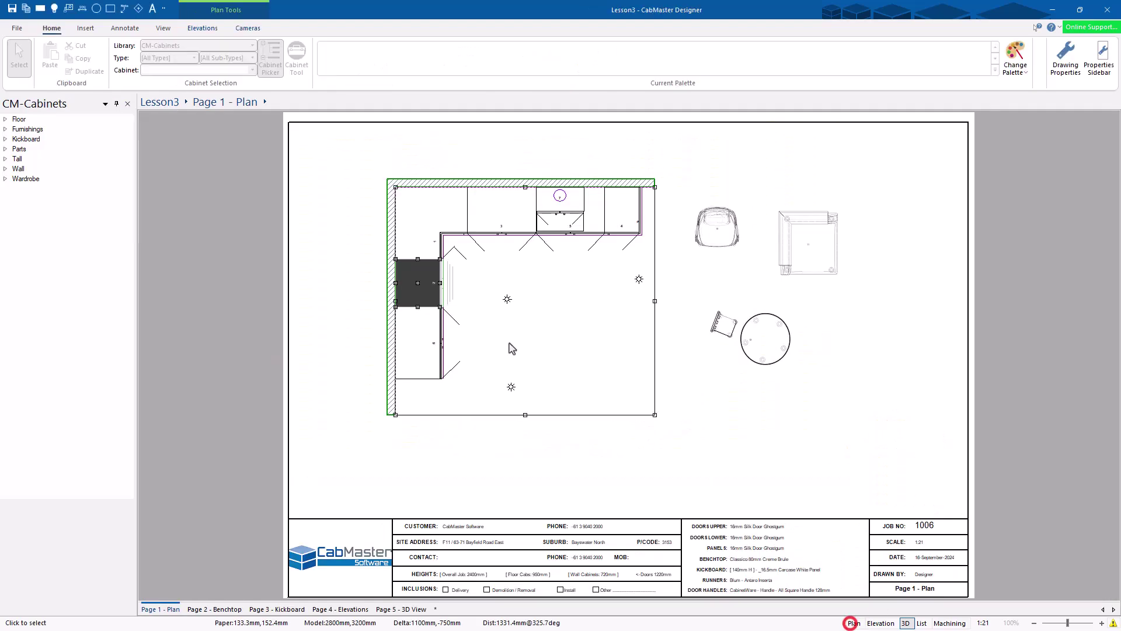
# Step: Set the Floor 2 Door cabinet's doors to 18mm AbsoluteMatte Doors in Moroccan Clay
pyautogui.doubleClick(508, 218)
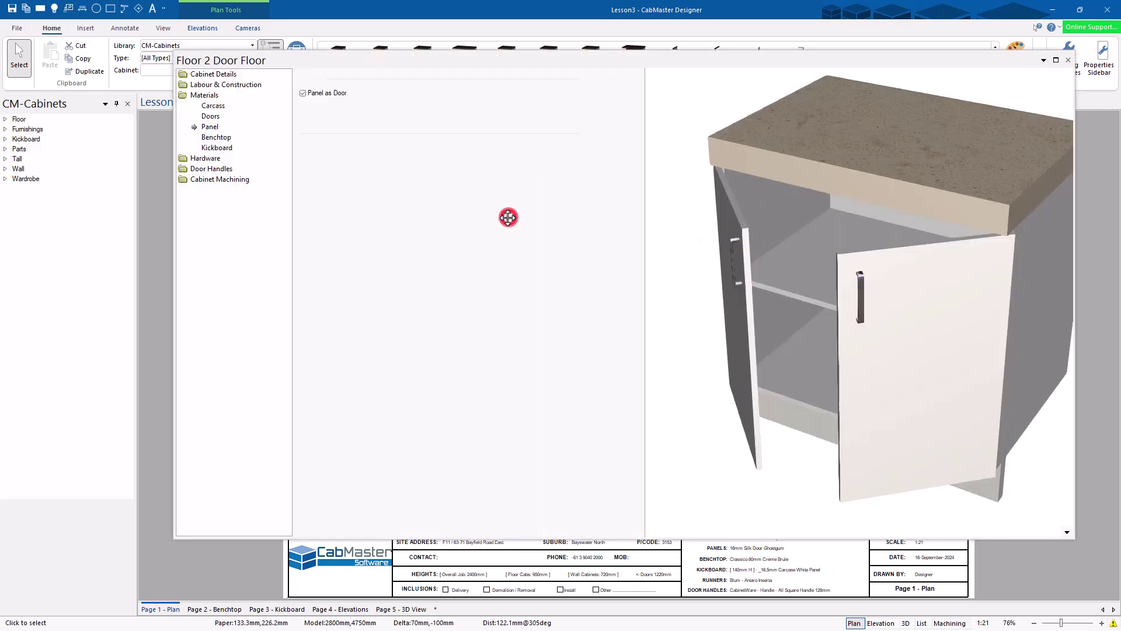
pyautogui.moveTo(831, 243); pyautogui.dragTo(876, 208)
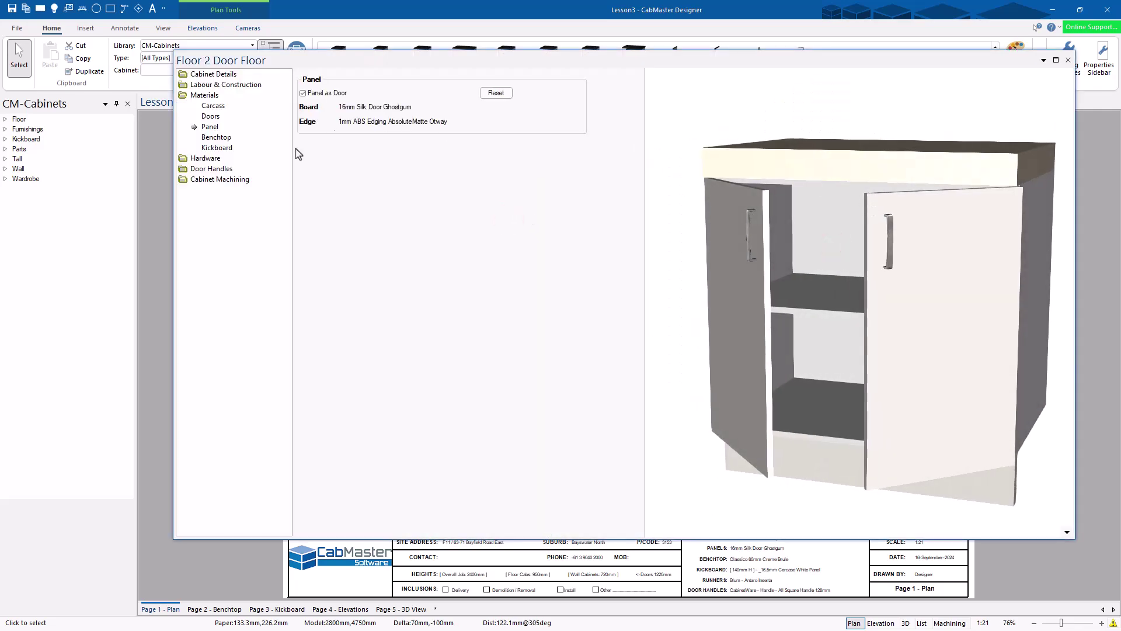
pyautogui.click(209, 117)
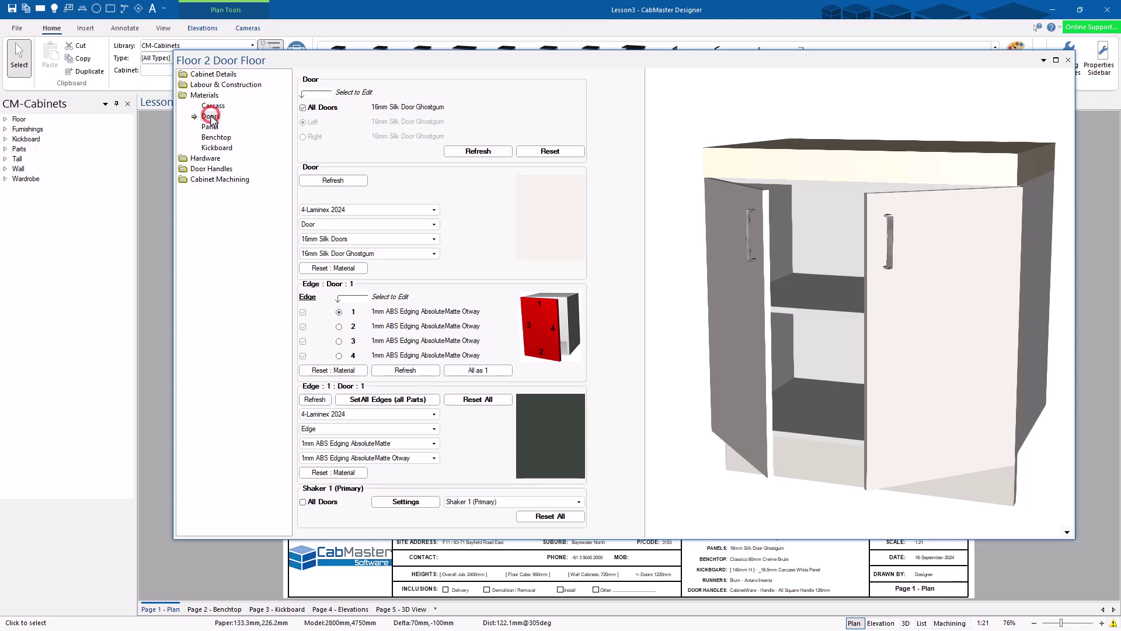
pyautogui.click(362, 239)
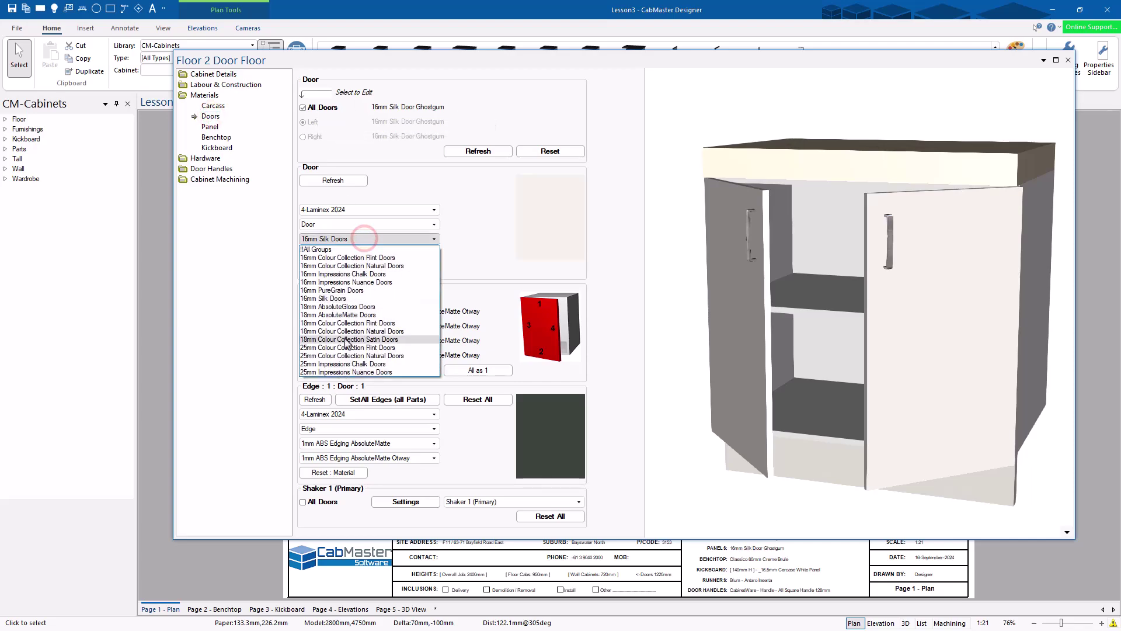
pyautogui.click(344, 316)
pyautogui.click(394, 254)
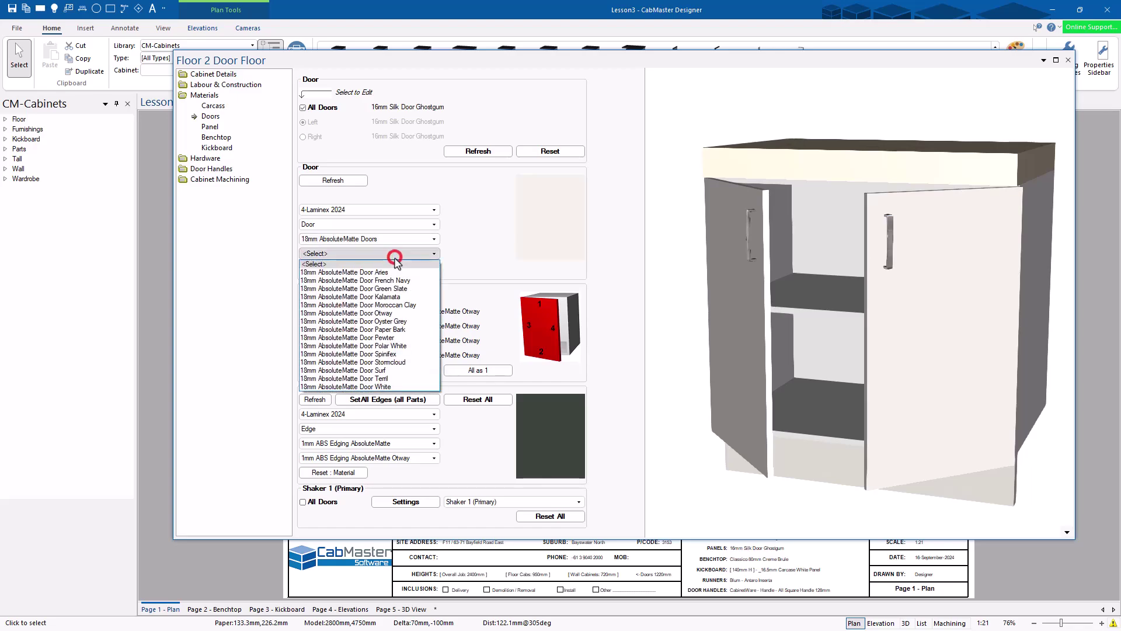
pyautogui.click(386, 338)
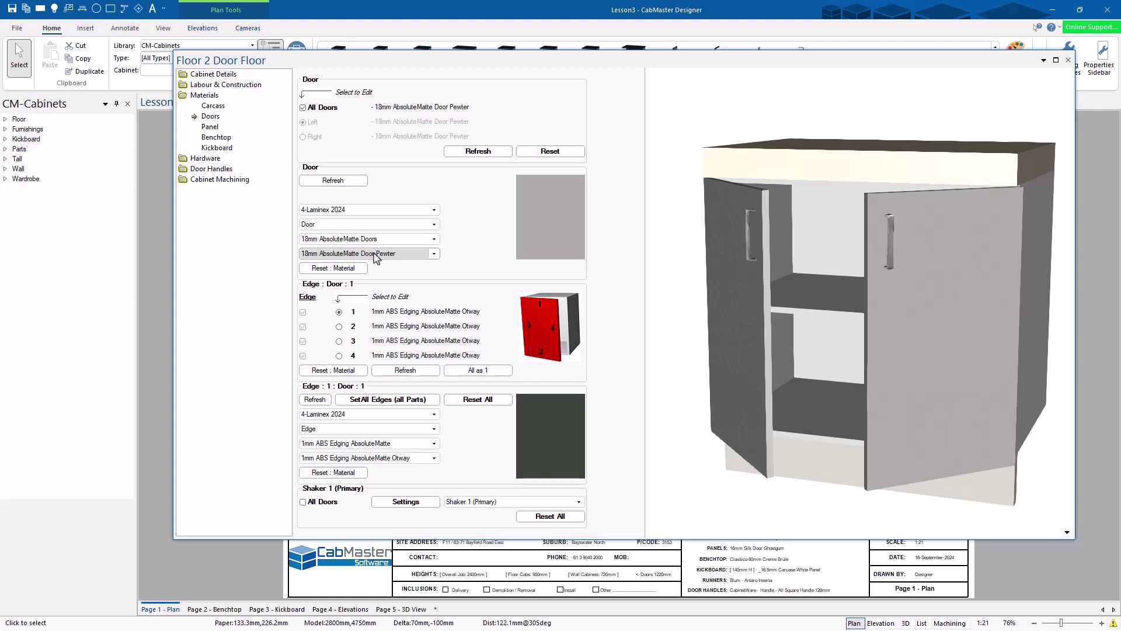
pyautogui.click(374, 255)
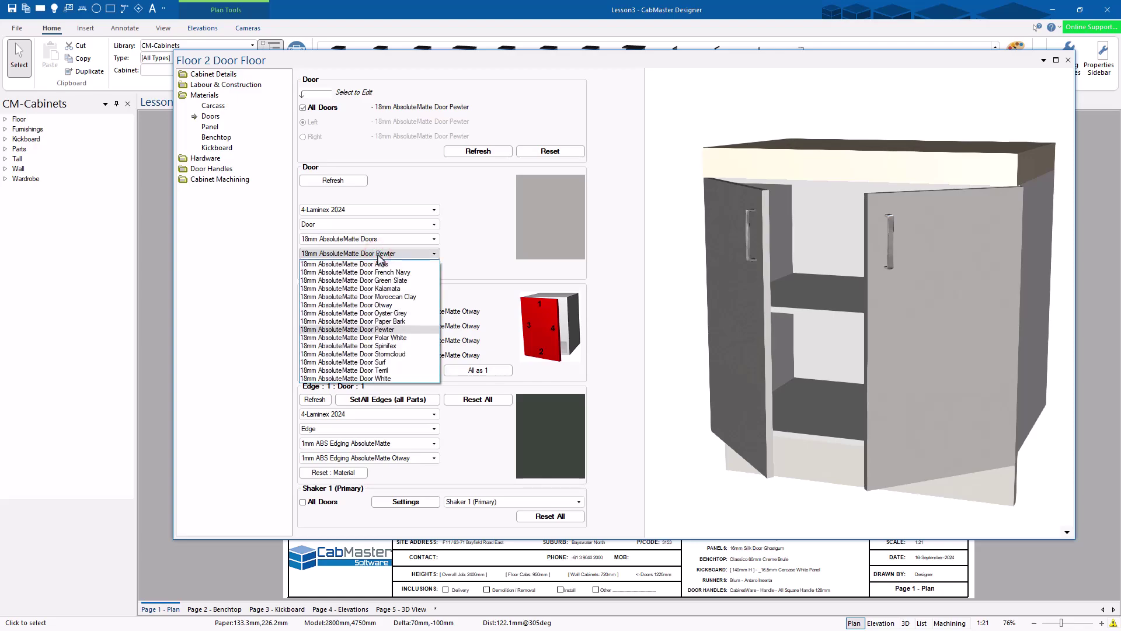
pyautogui.click(374, 296)
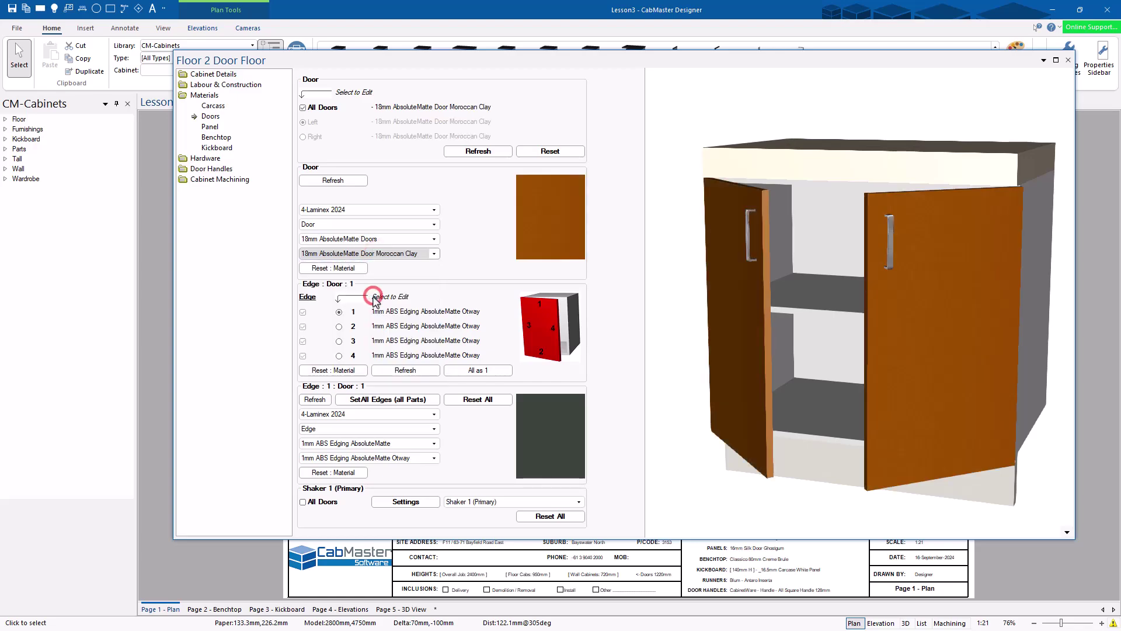
pyautogui.click(790, 300)
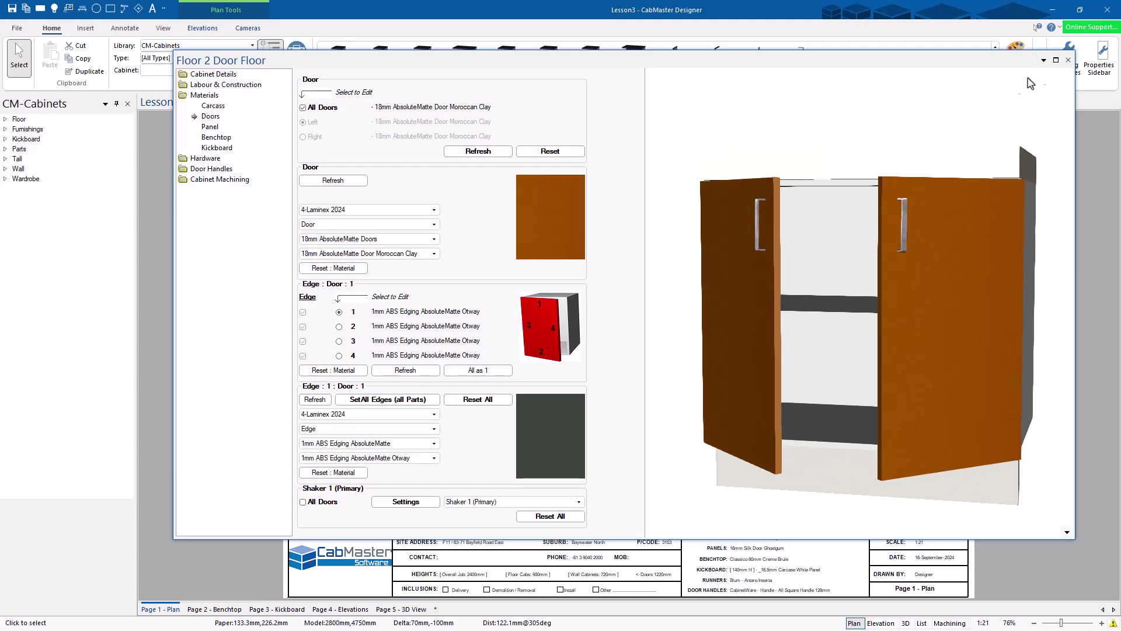
pyautogui.click(1067, 60)
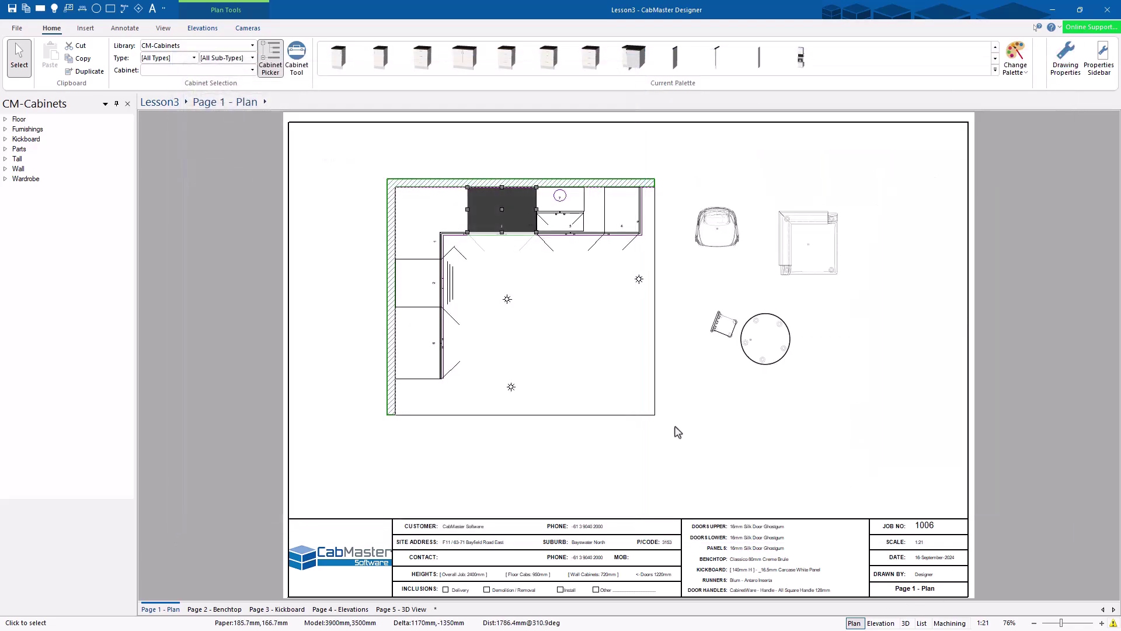
pyautogui.click(906, 623)
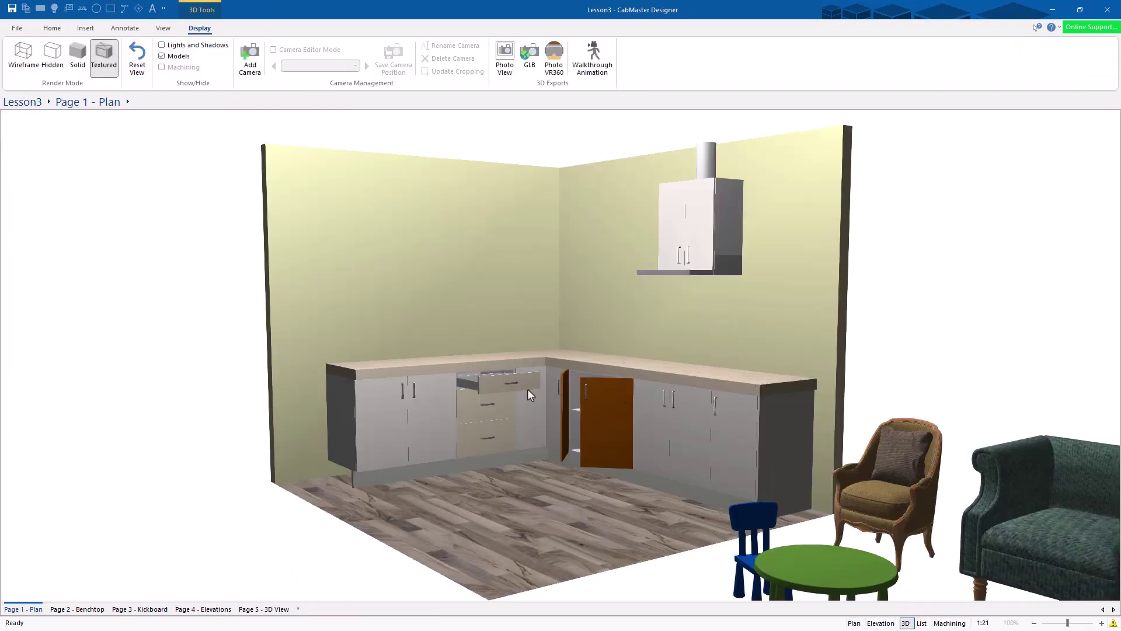
pyautogui.moveTo(461, 393); pyautogui.dragTo(570, 446)
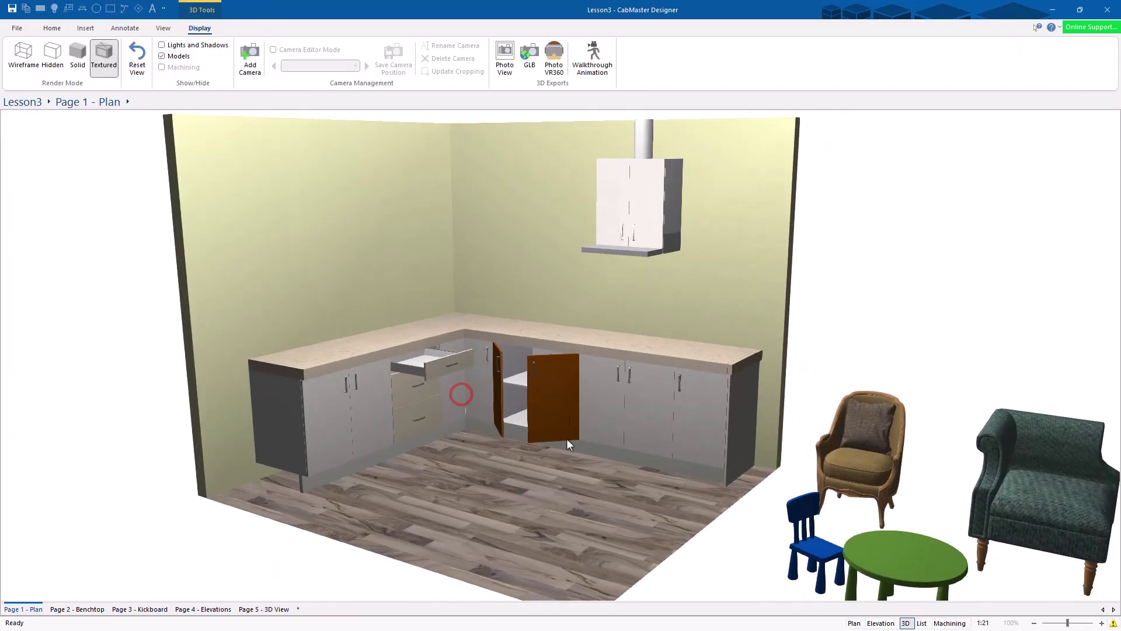
pyautogui.moveTo(573, 447); pyautogui.dragTo(474, 403, button='right')
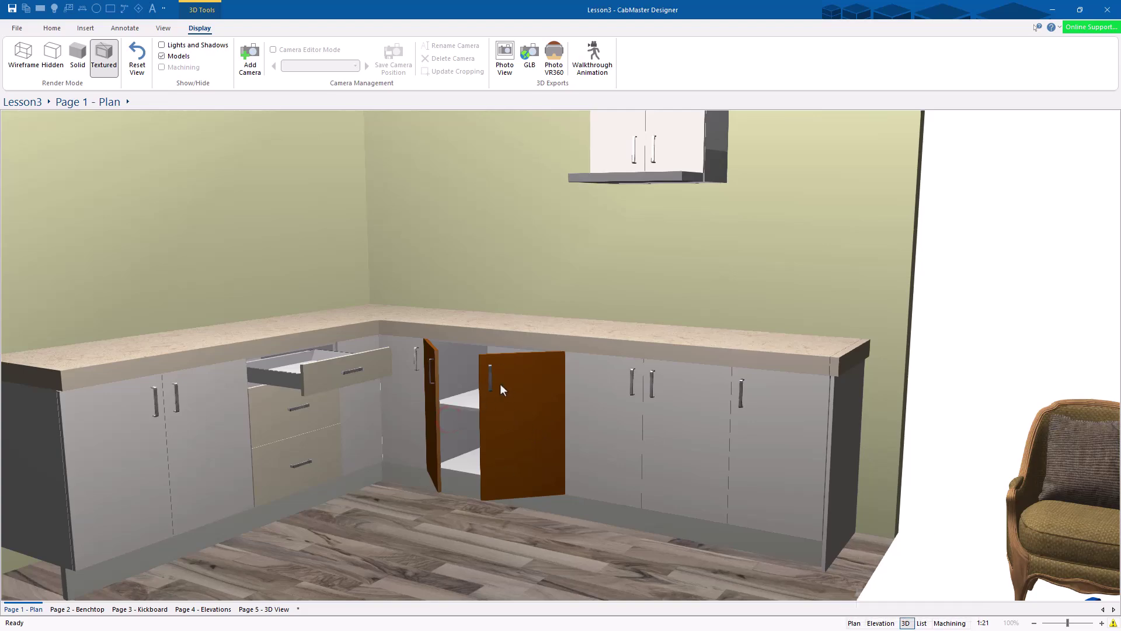
pyautogui.moveTo(499, 383); pyautogui.dragTo(363, 458)
pyautogui.press('F2')
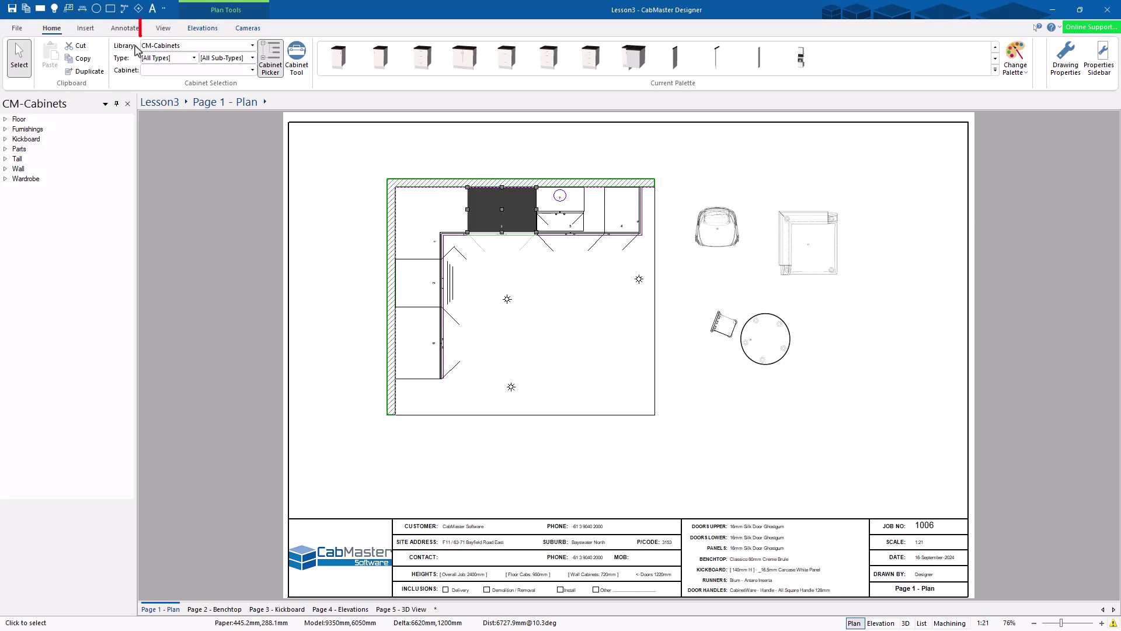
# Step: Review the Job Setup Materials page in Drawing Properties, close it, and show the View tools
pyautogui.click(163, 28)
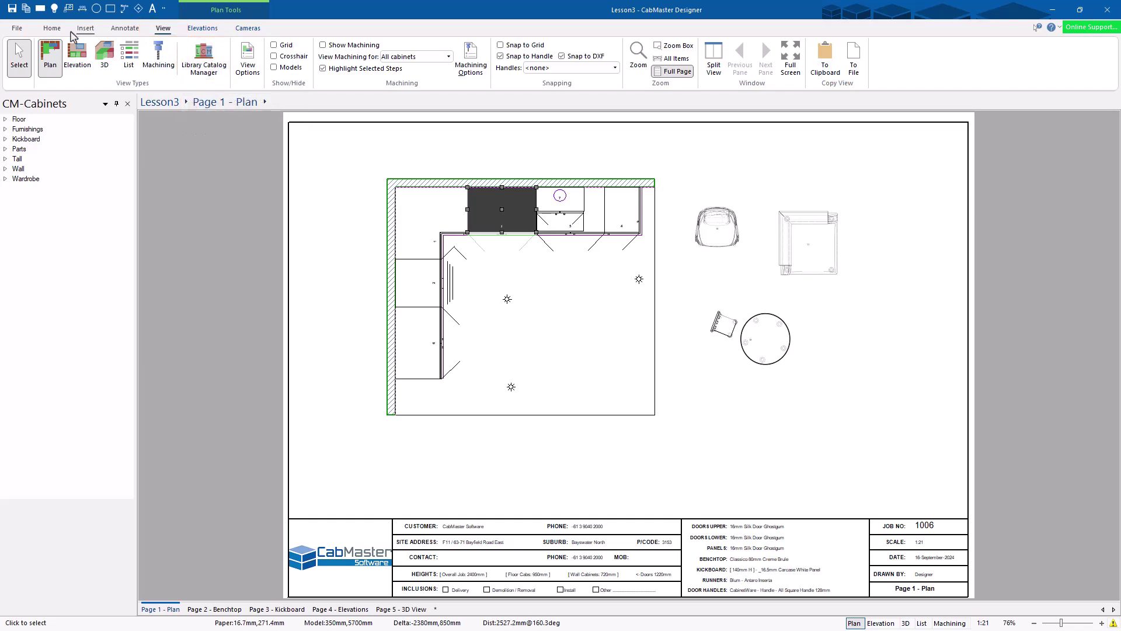
pyautogui.click(51, 28)
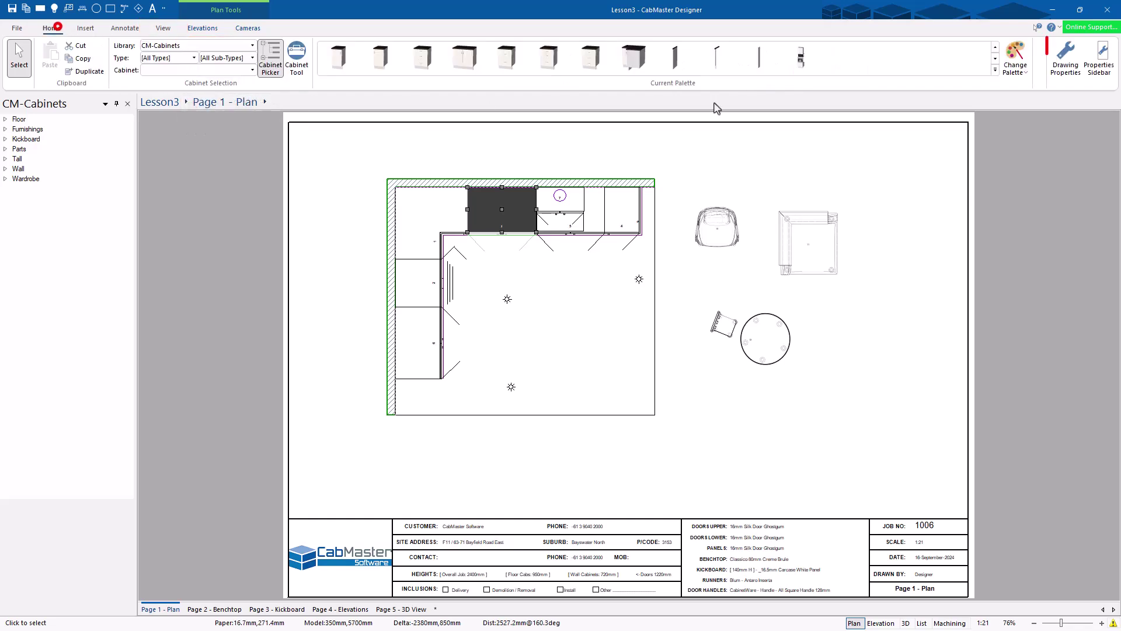
pyautogui.click(1073, 63)
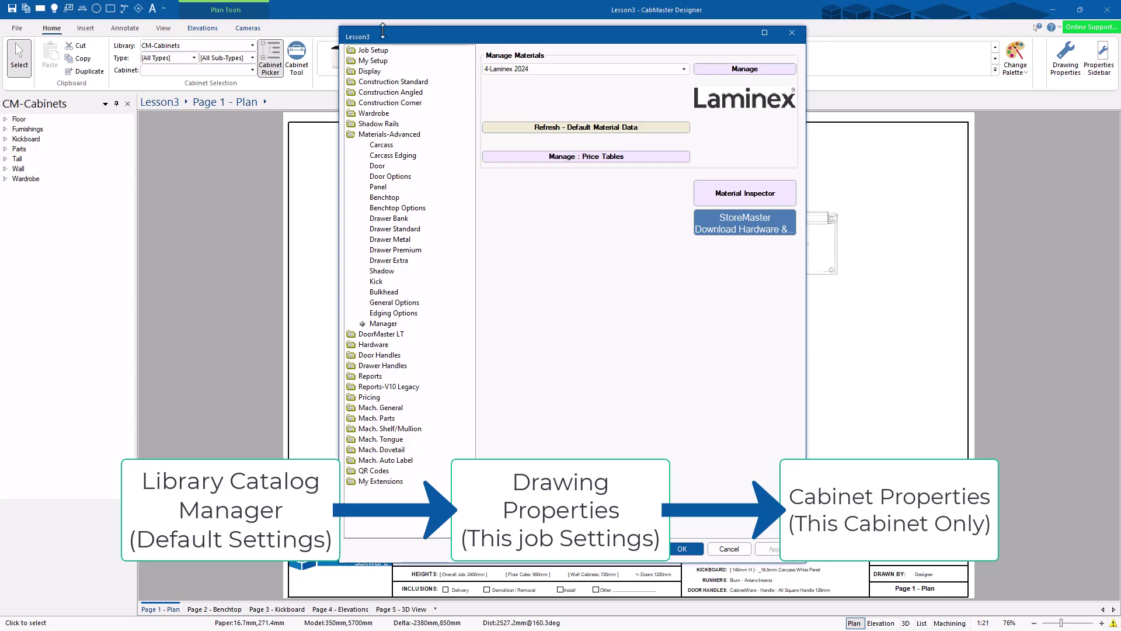
pyautogui.click(375, 52)
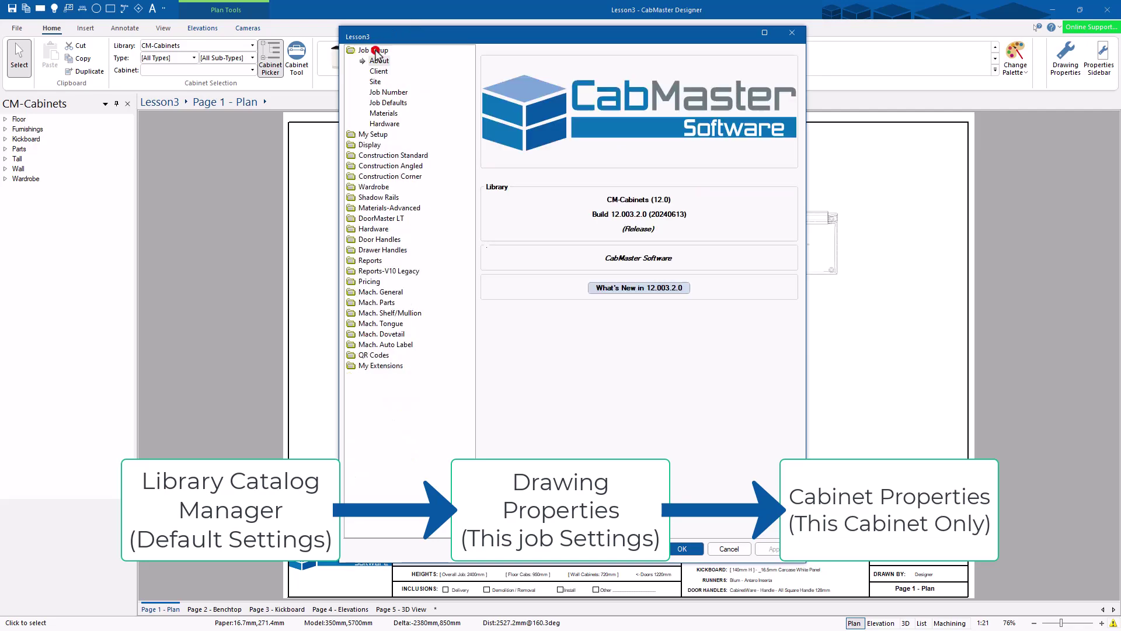
pyautogui.click(383, 114)
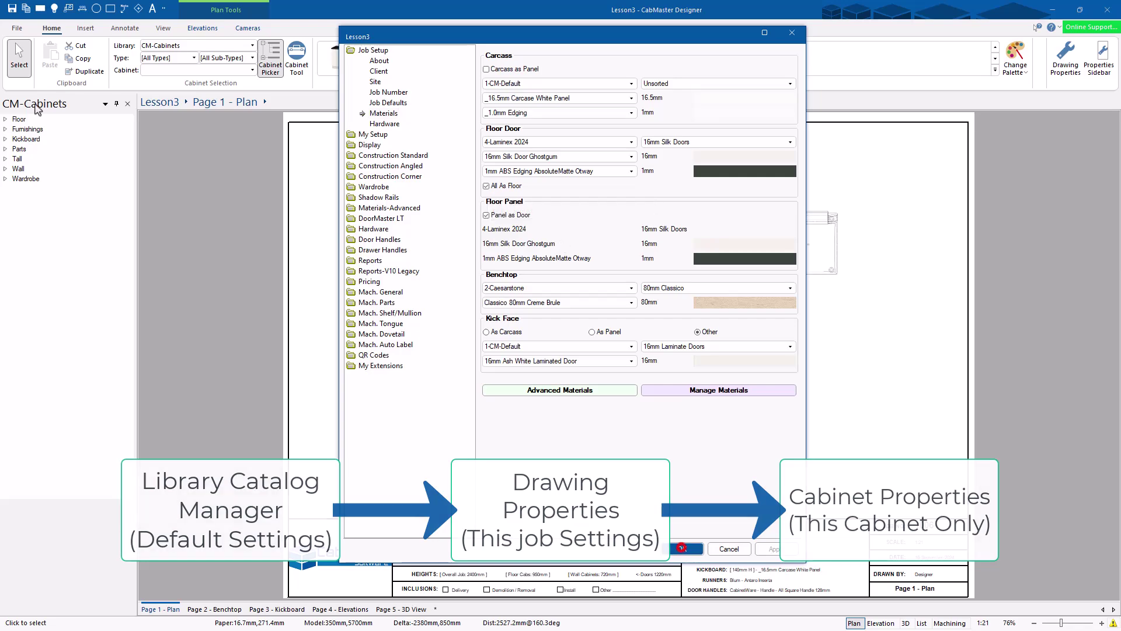
pyautogui.click(681, 547)
pyautogui.click(163, 28)
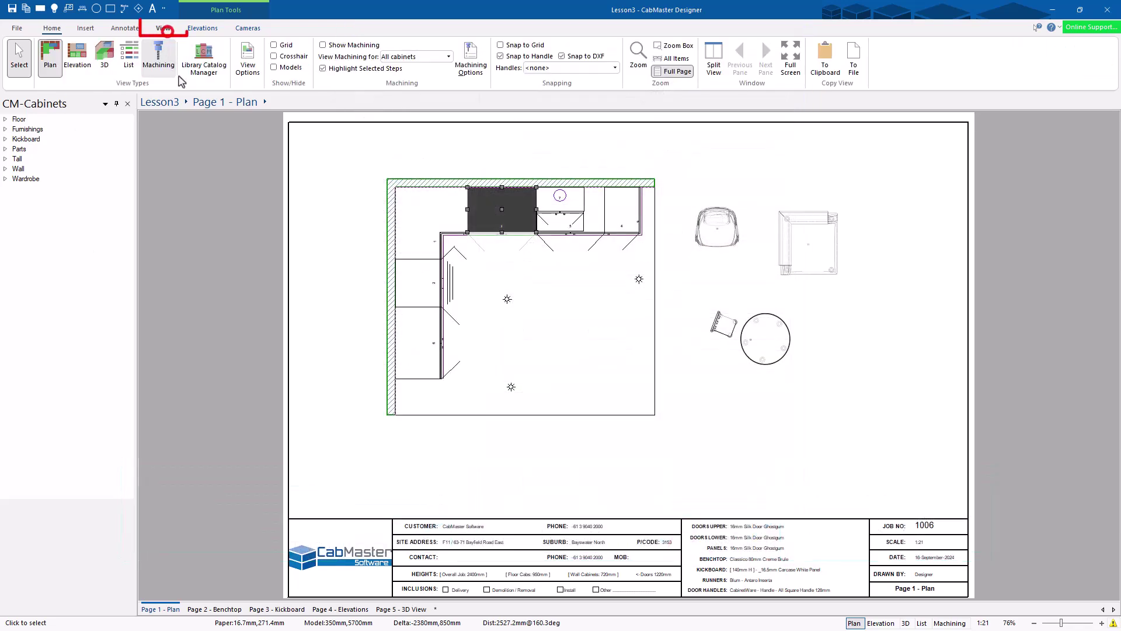
pyautogui.click(211, 61)
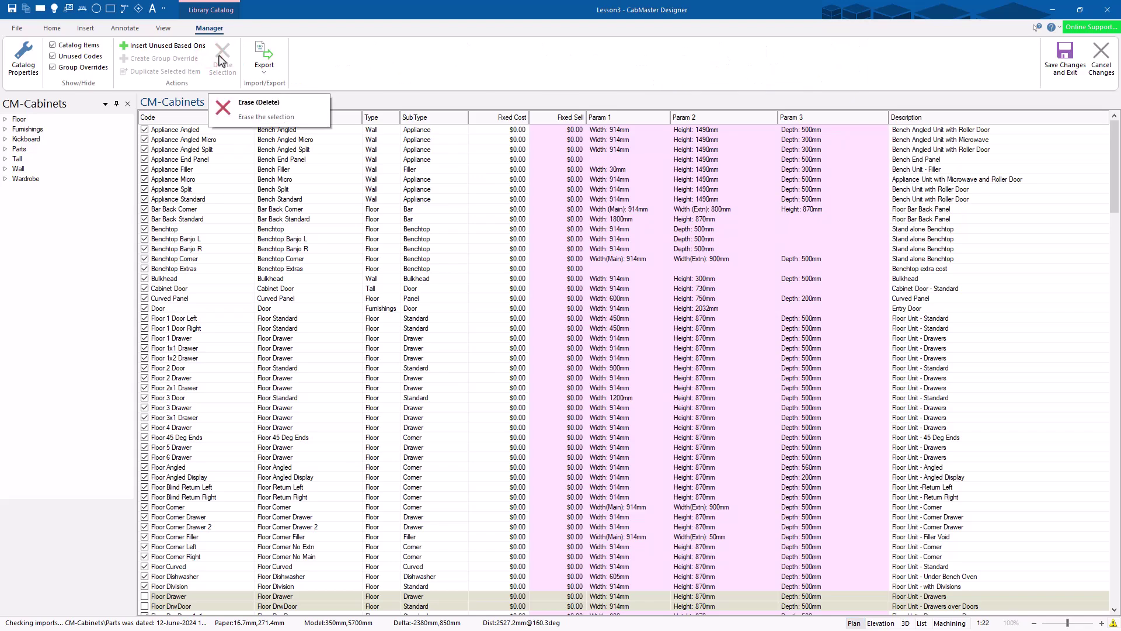
pyautogui.click(27, 66)
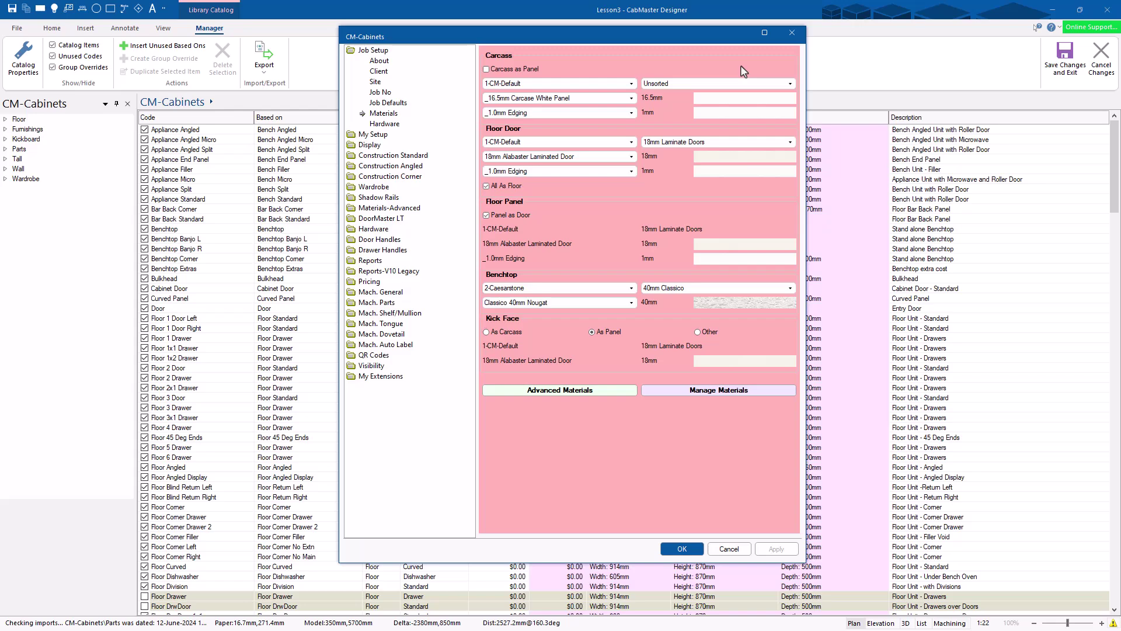
pyautogui.click(386, 103)
pyautogui.click(378, 114)
pyautogui.click(682, 548)
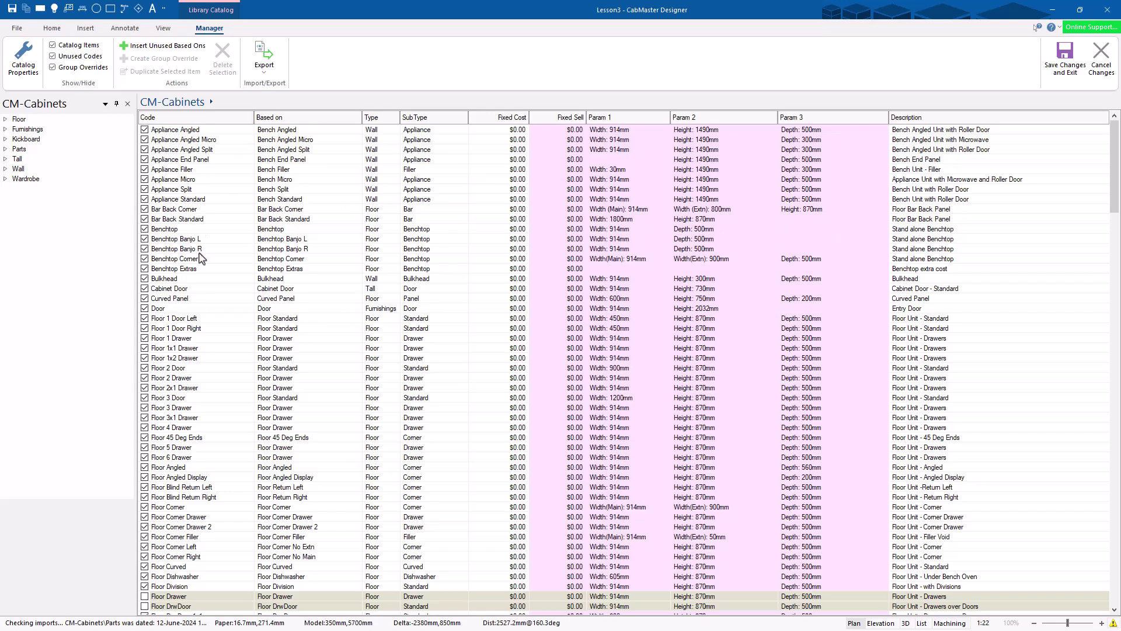
# Step: Duplicate the Floor 2 Door catalog item
pyautogui.scroll(-4, 202, 336)
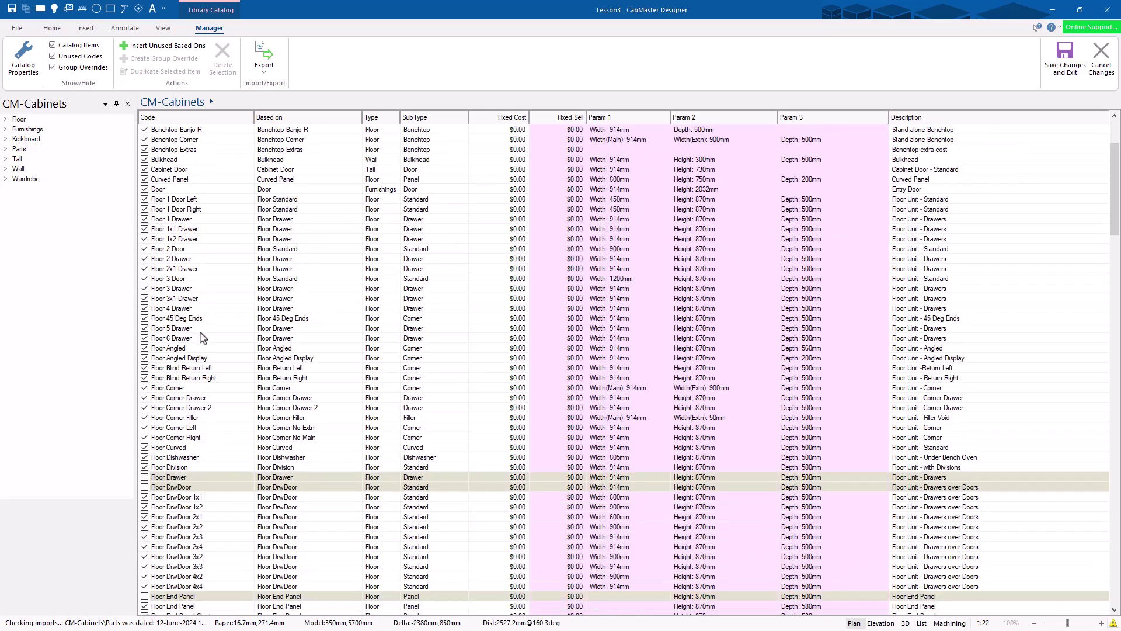
pyautogui.click(173, 248)
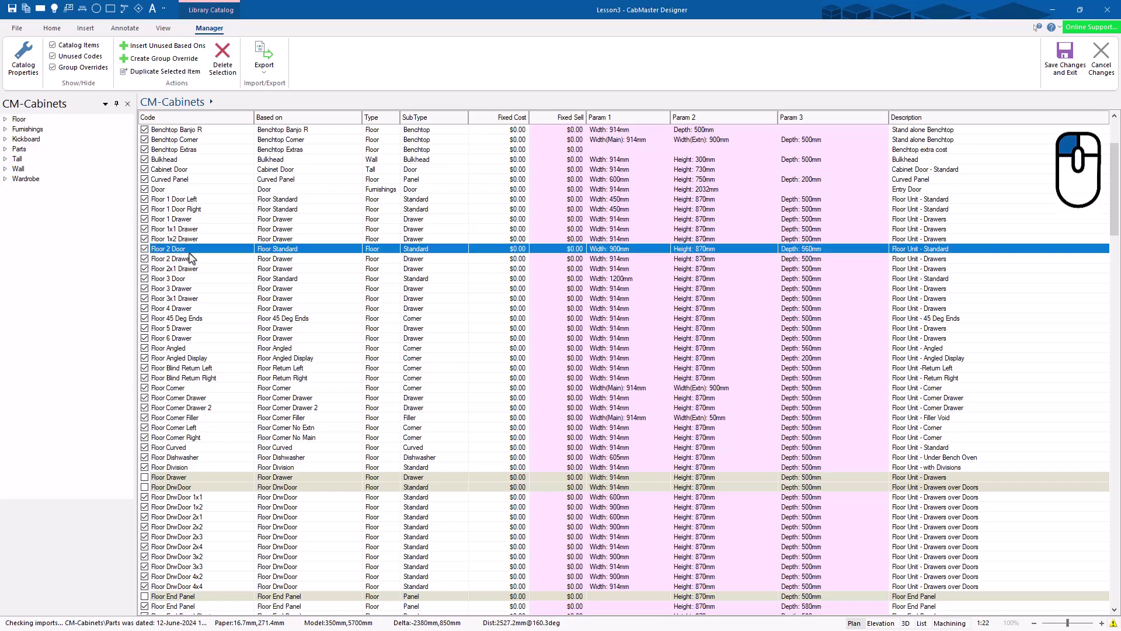
pyautogui.rightClick(181, 248)
pyautogui.click(211, 267)
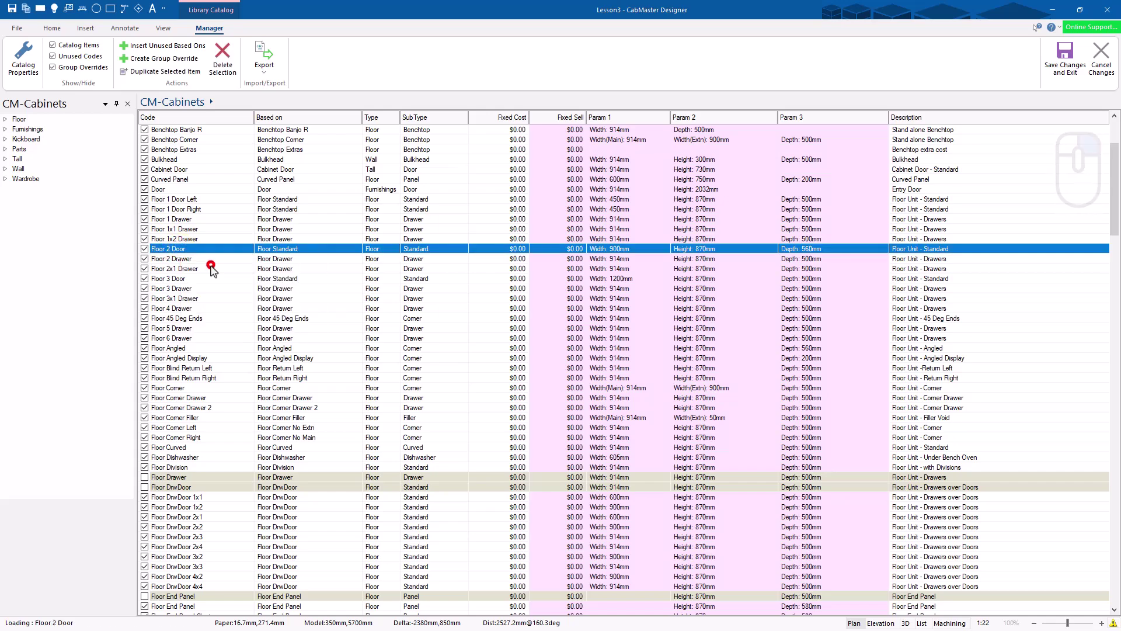
# Step: Change the copy's Code to 'Floor 2 Door Test111'
pyautogui.click(193, 259)
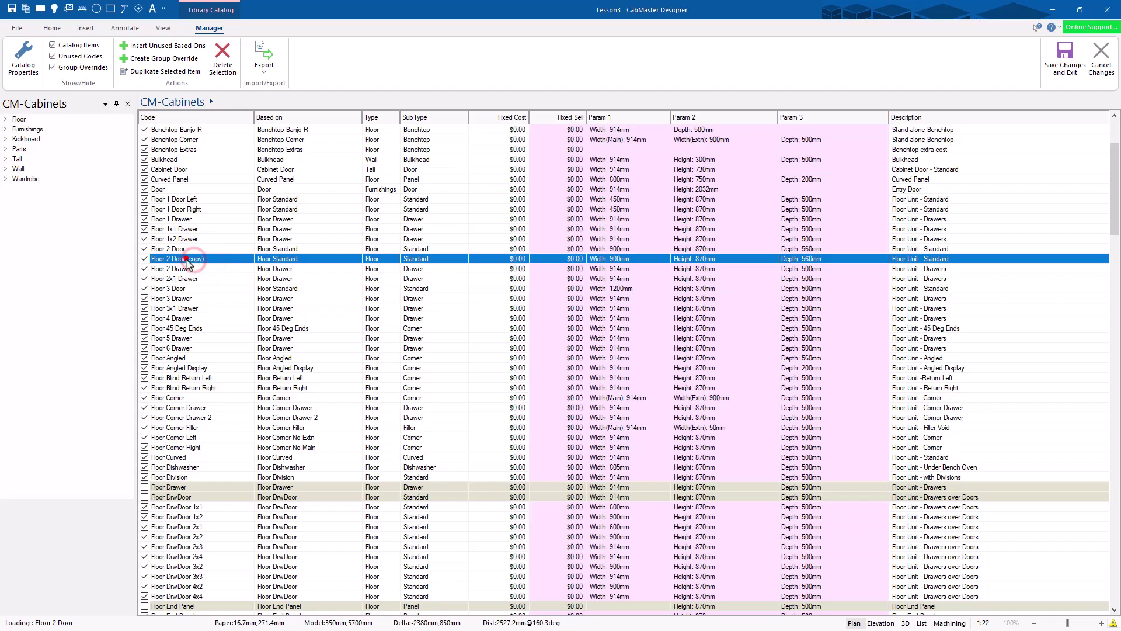
pyautogui.moveTo(175, 259); pyautogui.dragTo(264, 262)
pyautogui.write('Testr')
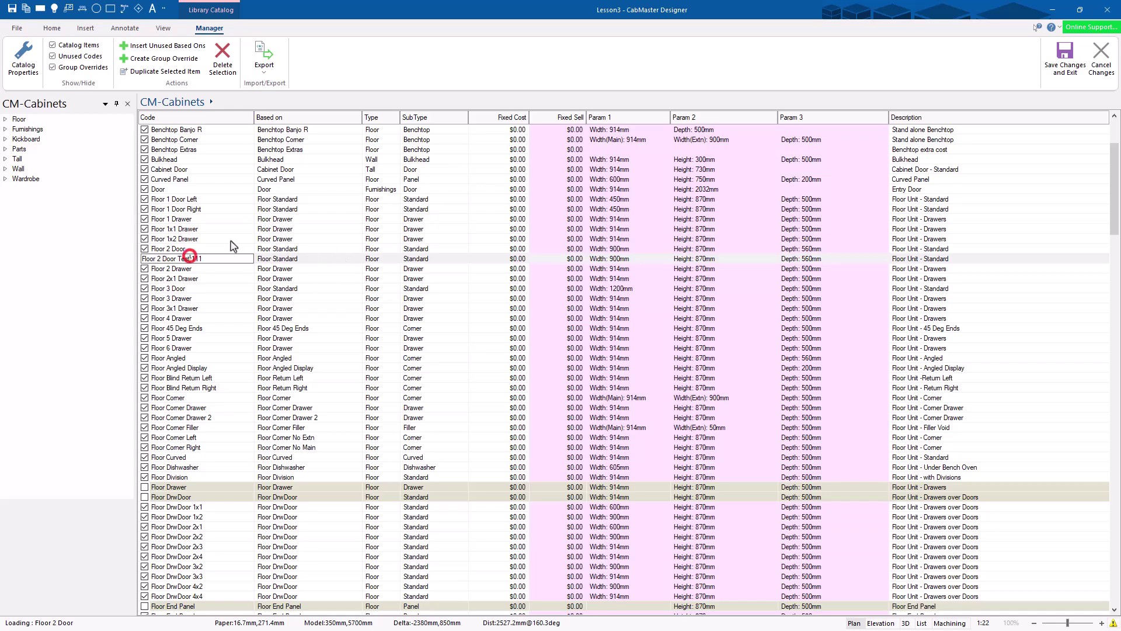
pyautogui.press('Return')
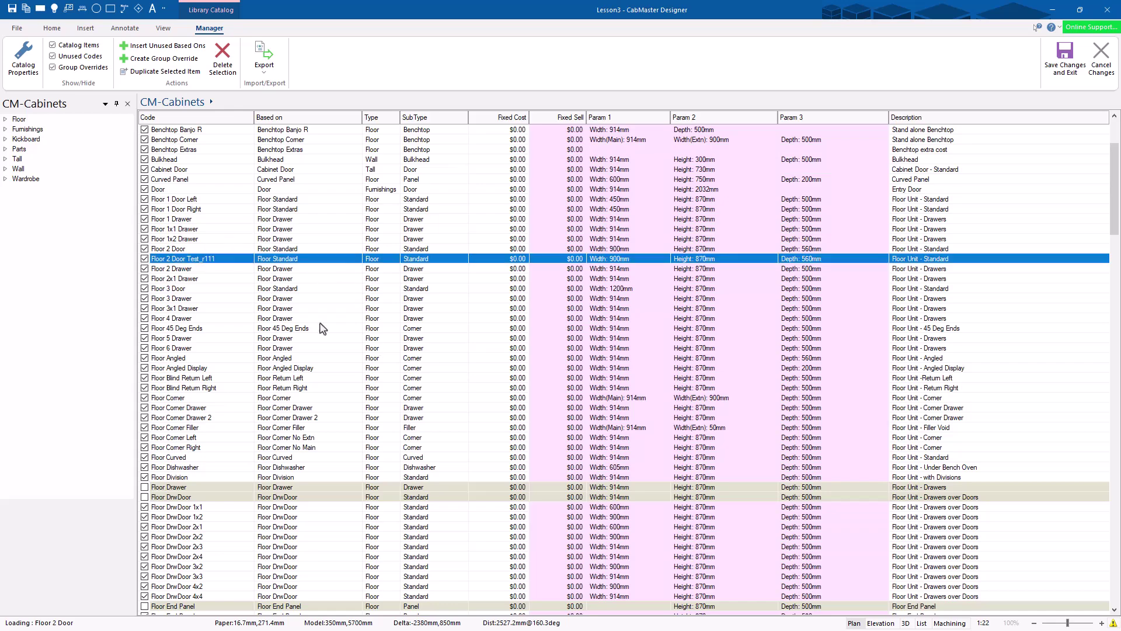
pyautogui.click(199, 259)
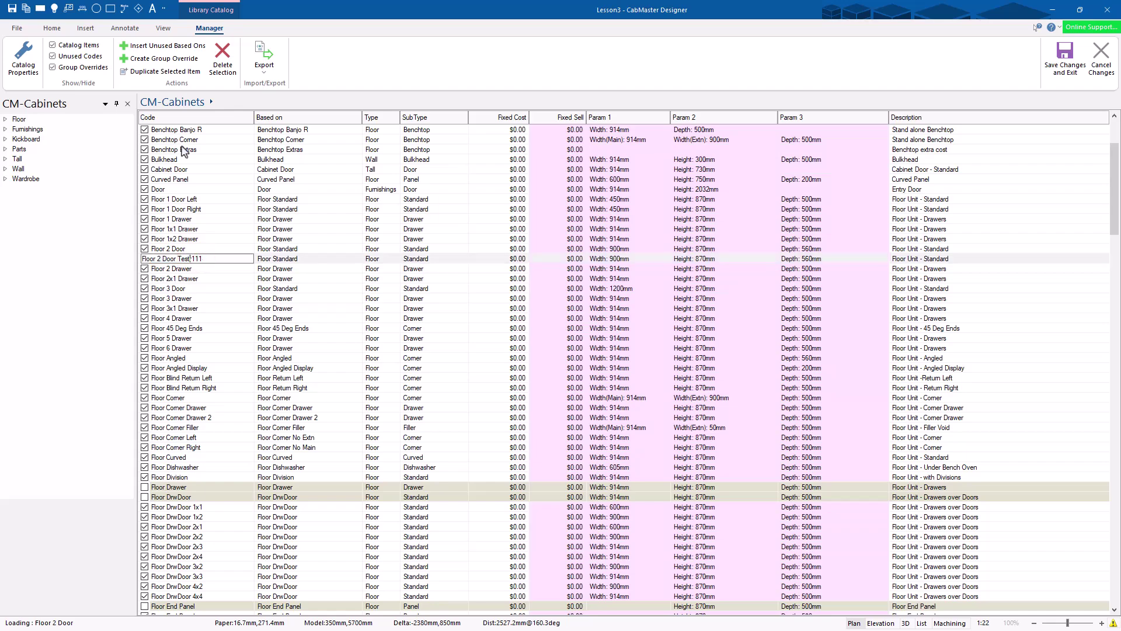
pyautogui.click(225, 289)
pyautogui.click(220, 259)
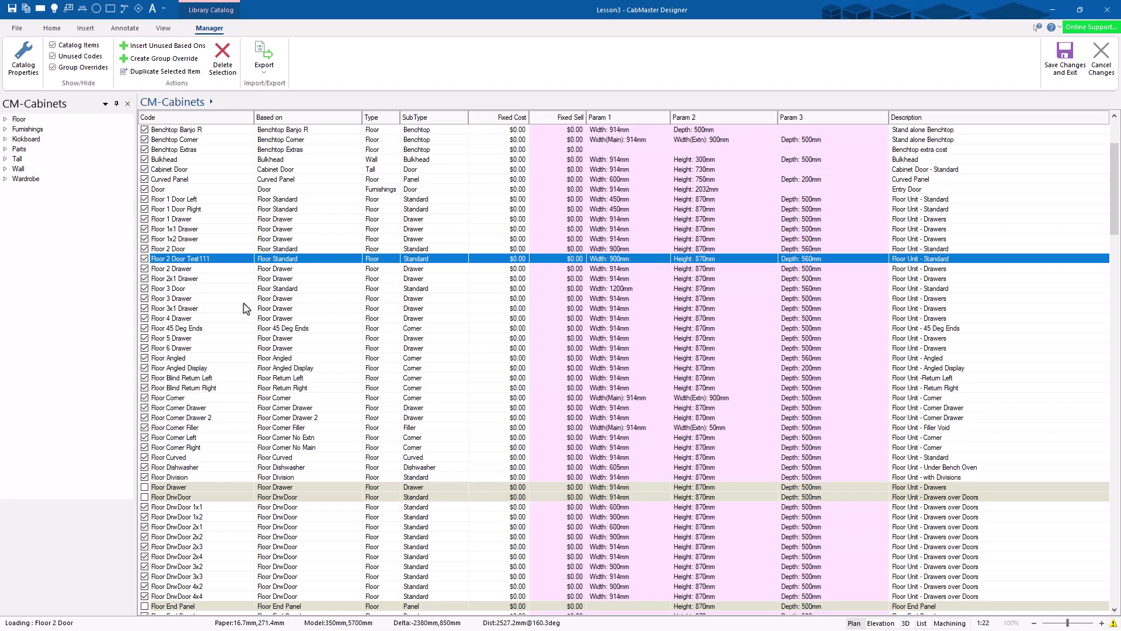
# Step: Make Floor 2 Door Test111 700mm wide with independent doors, the right door hinged left
pyautogui.doubleClick(213, 259)
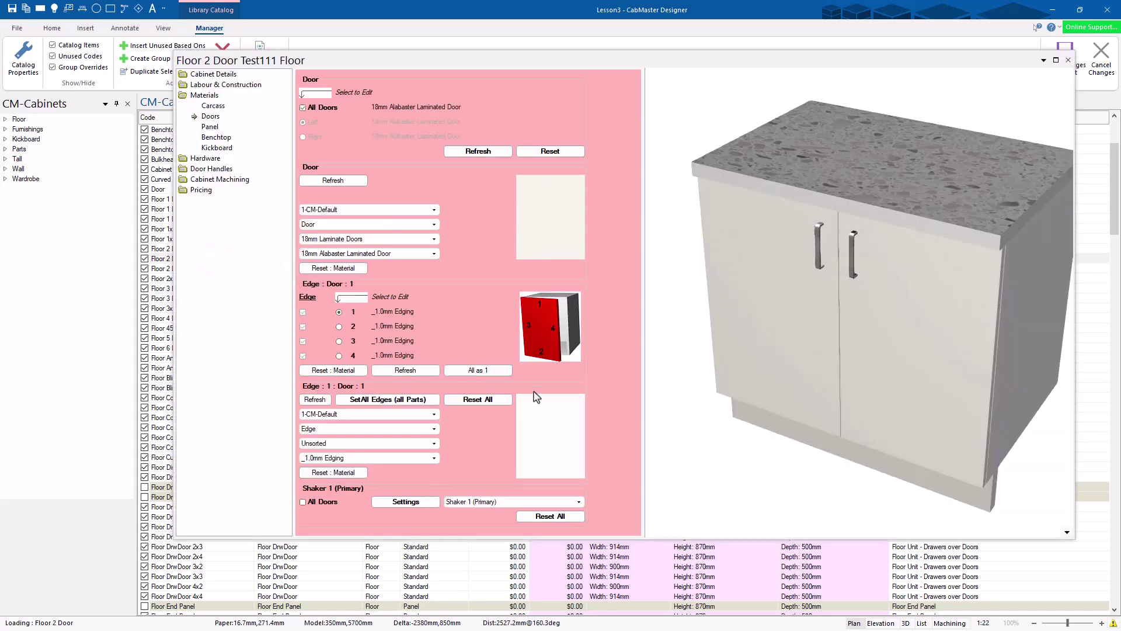
pyautogui.click(201, 74)
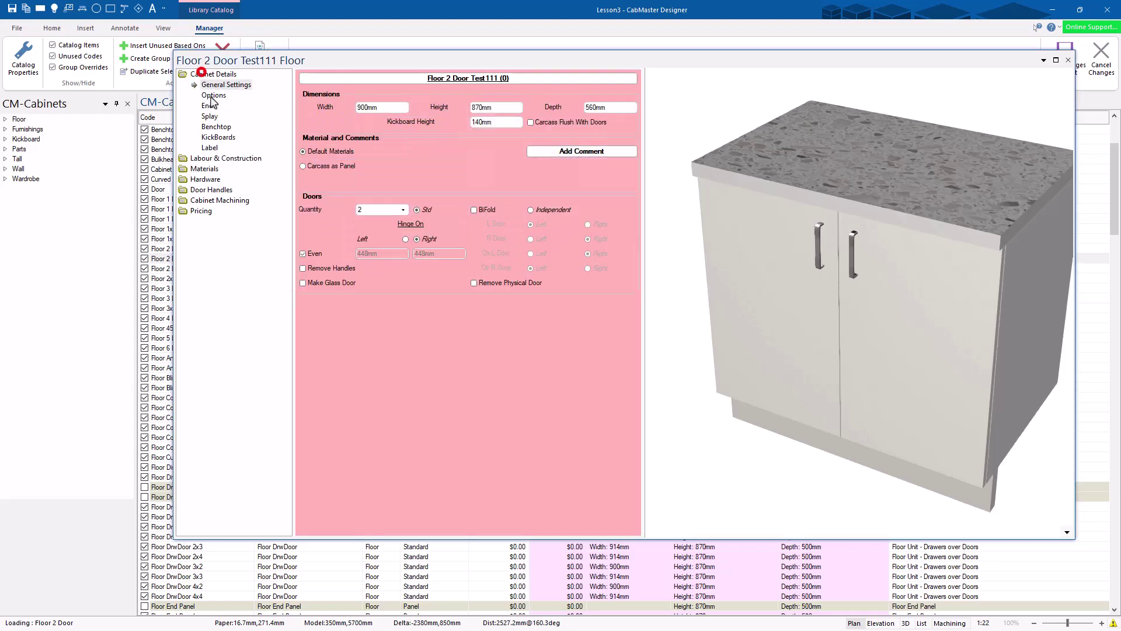
pyautogui.moveTo(384, 107); pyautogui.dragTo(342, 107)
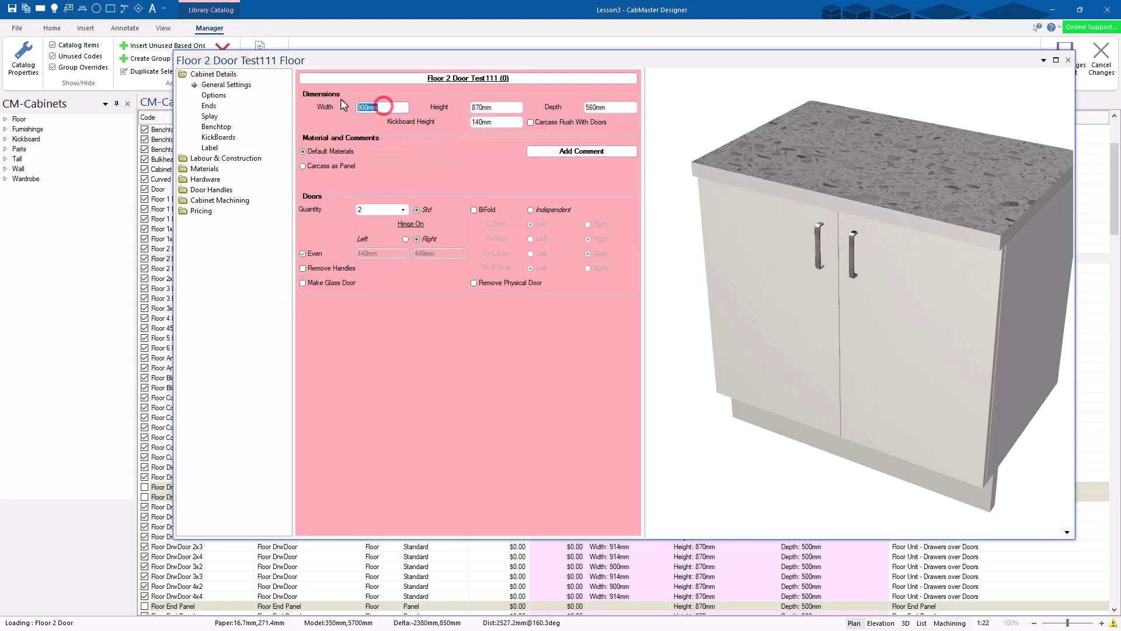
pyautogui.write('700')
pyautogui.press('Tab')
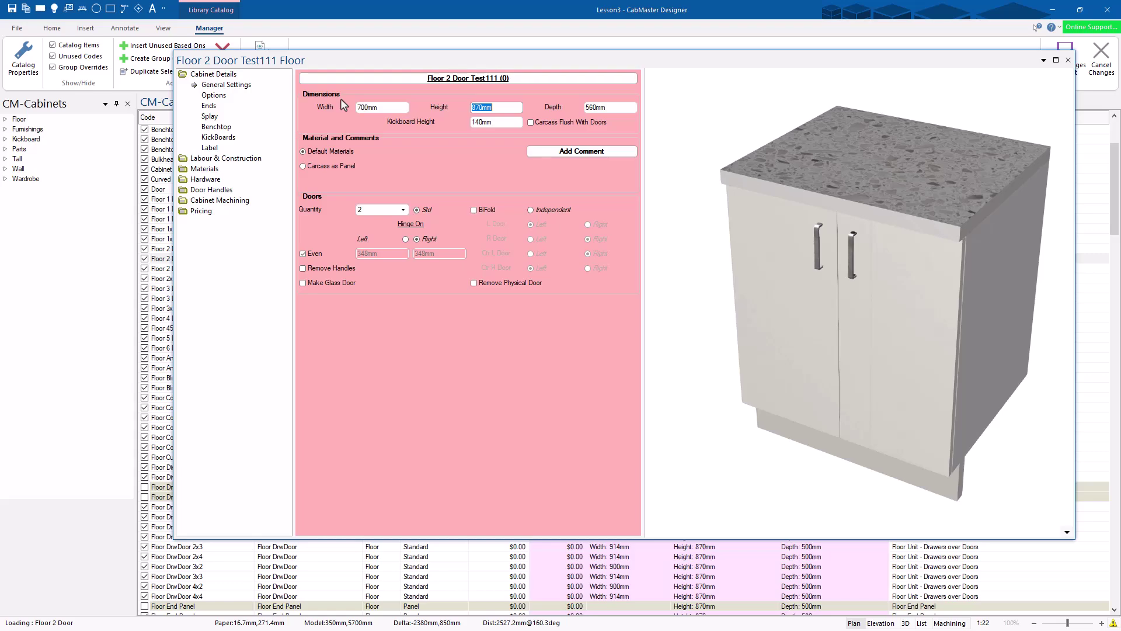
pyautogui.click(531, 209)
pyautogui.click(530, 238)
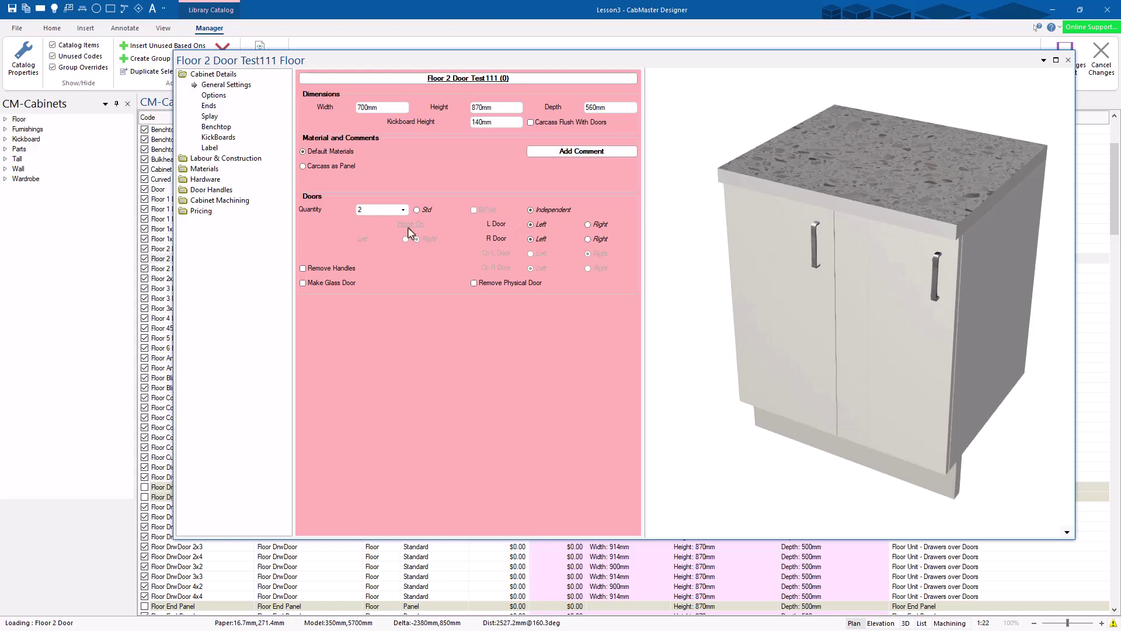
# Step: Give it two shelves recessed 50mm and save the cabinet edits
pyautogui.click(213, 95)
pyautogui.click(391, 93)
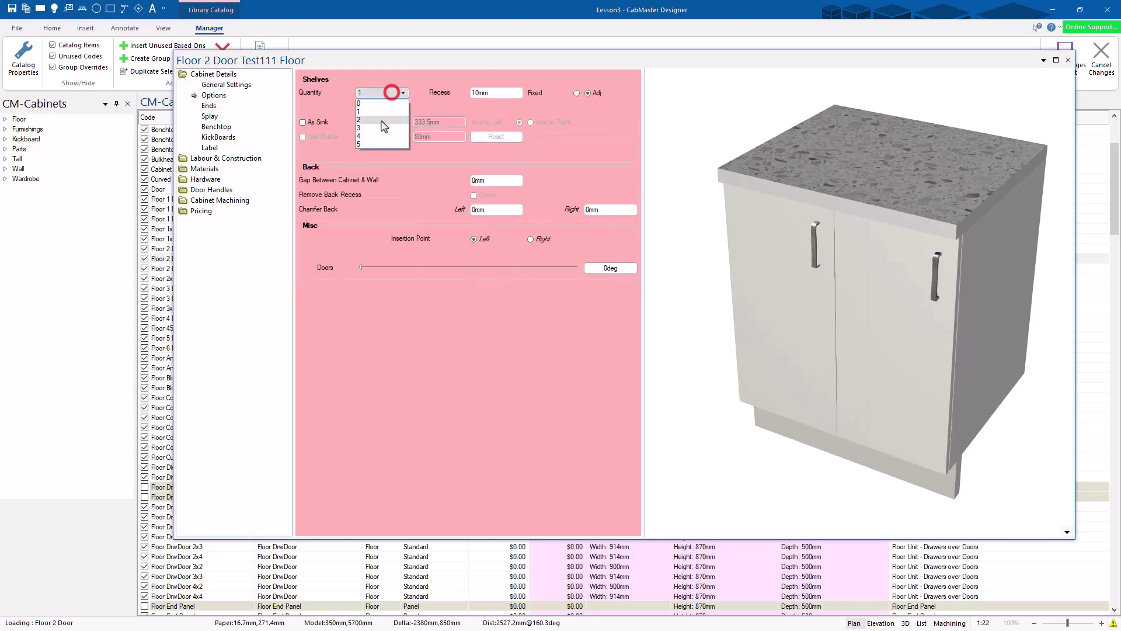
pyautogui.click(383, 119)
pyautogui.doubleClick(494, 92)
pyautogui.write('50mm')
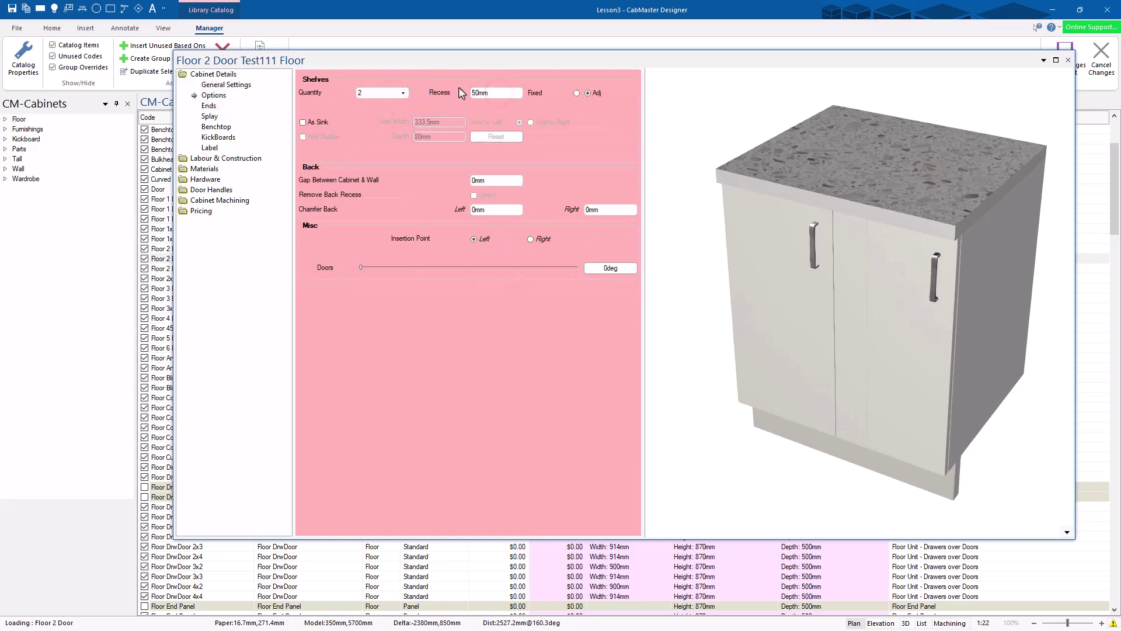
pyautogui.click(1068, 60)
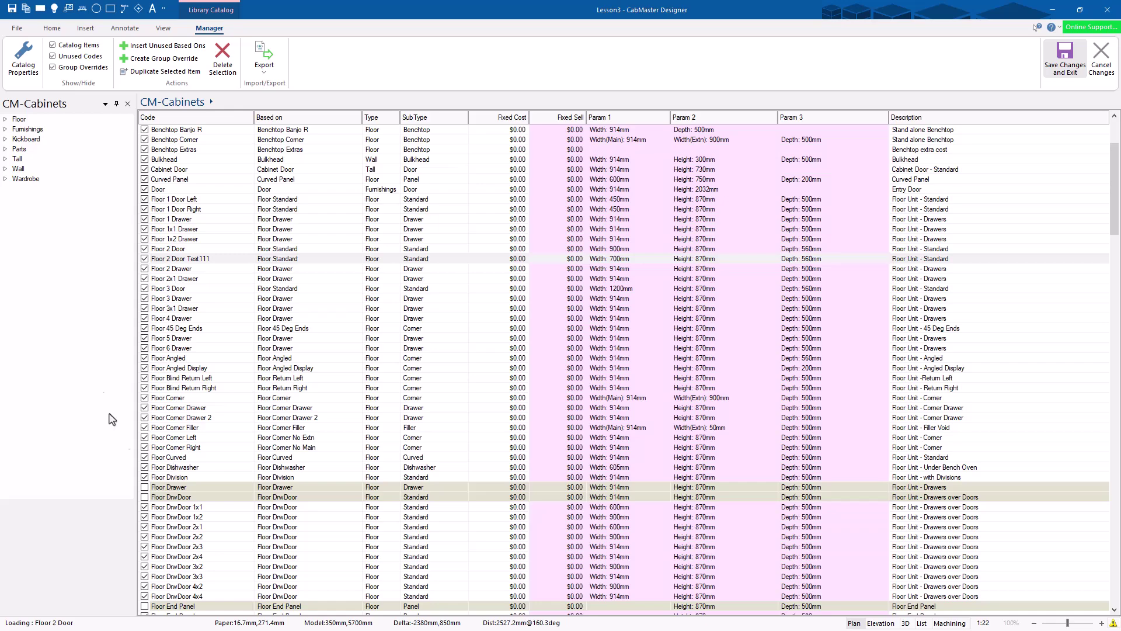
# Step: Duplicate the Floor 2 Door item and rename the copy's code to F2 900
pyautogui.click(164, 249)
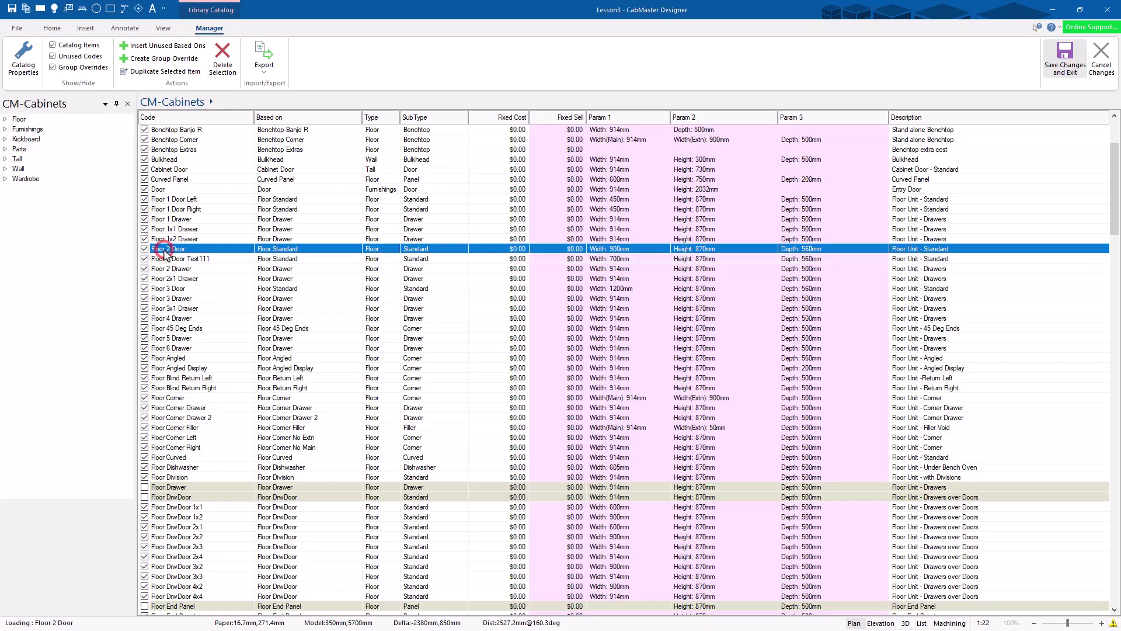
pyautogui.rightClick(164, 251)
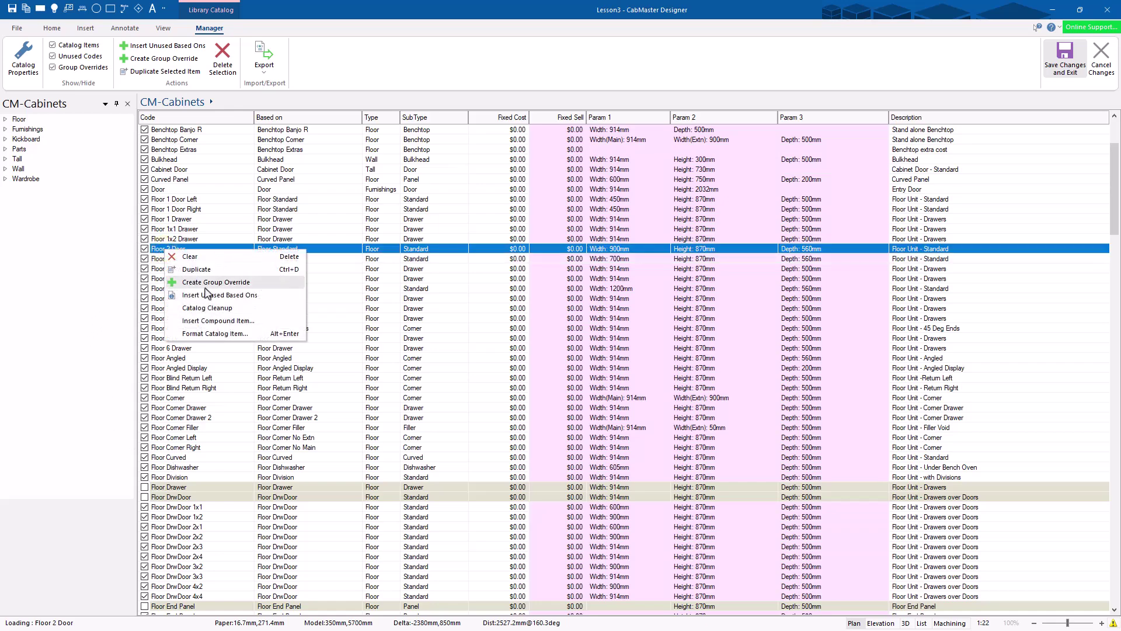
pyautogui.click(204, 272)
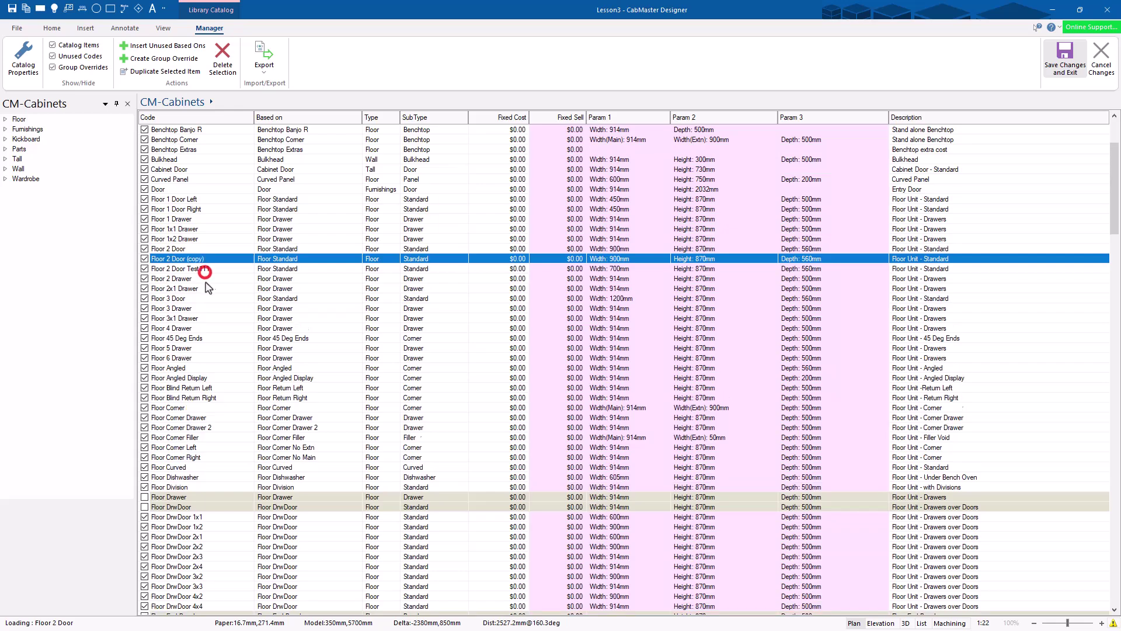
pyautogui.click(167, 258)
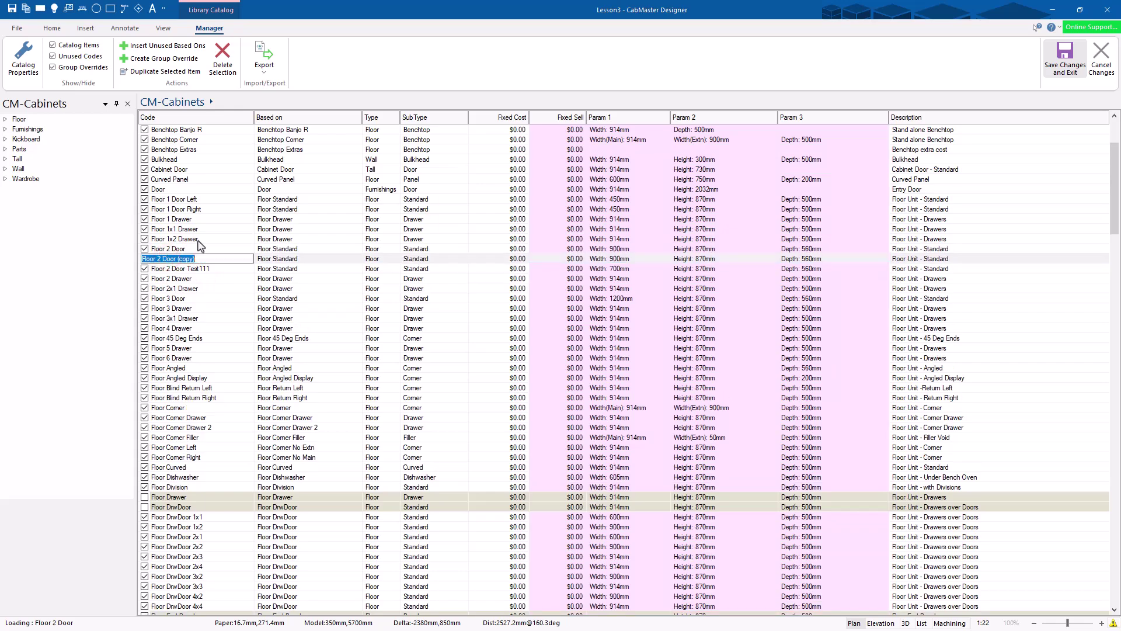
pyautogui.write('F2 900')
pyautogui.press('Return')
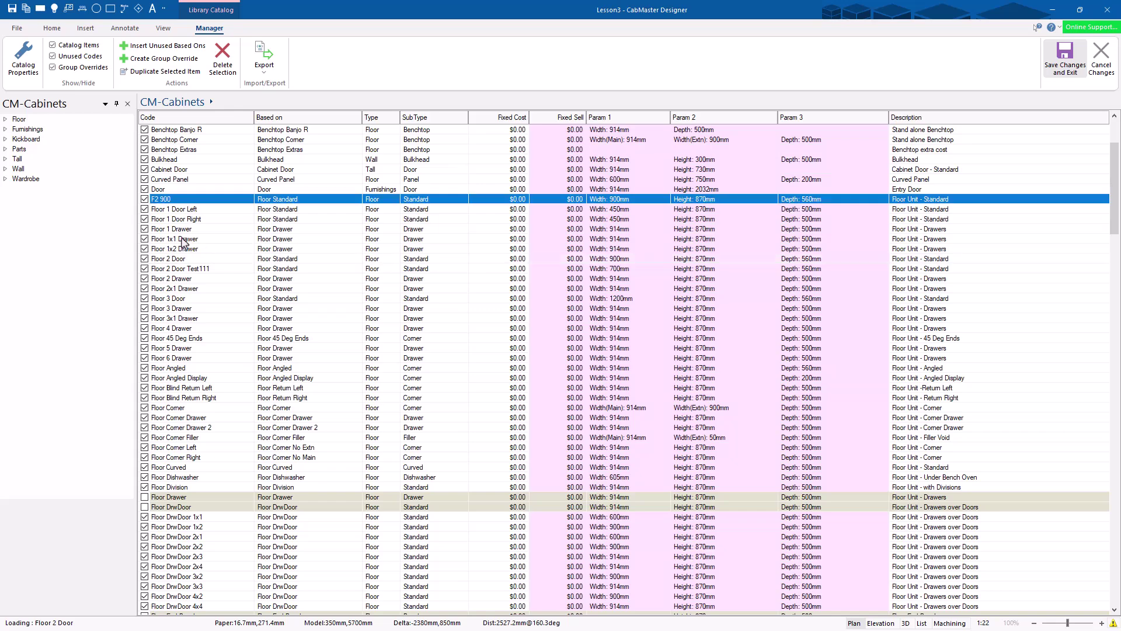
# Step: Check that the F2 900 cabinet keeps its 900mm width, then close its editor
pyautogui.doubleClick(167, 199)
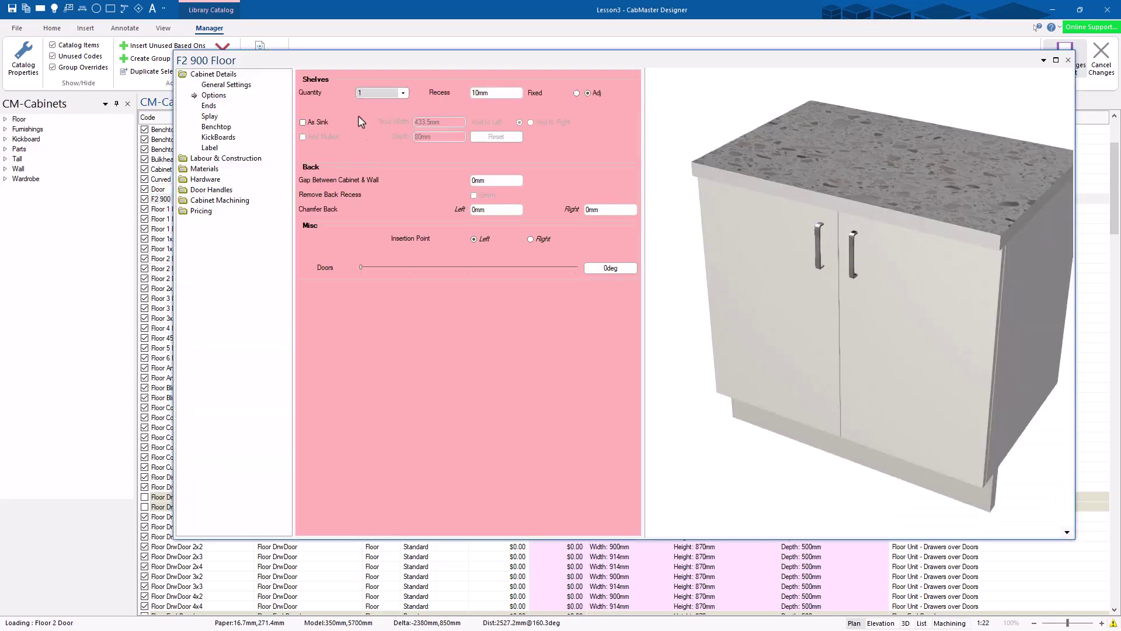
pyautogui.click(225, 85)
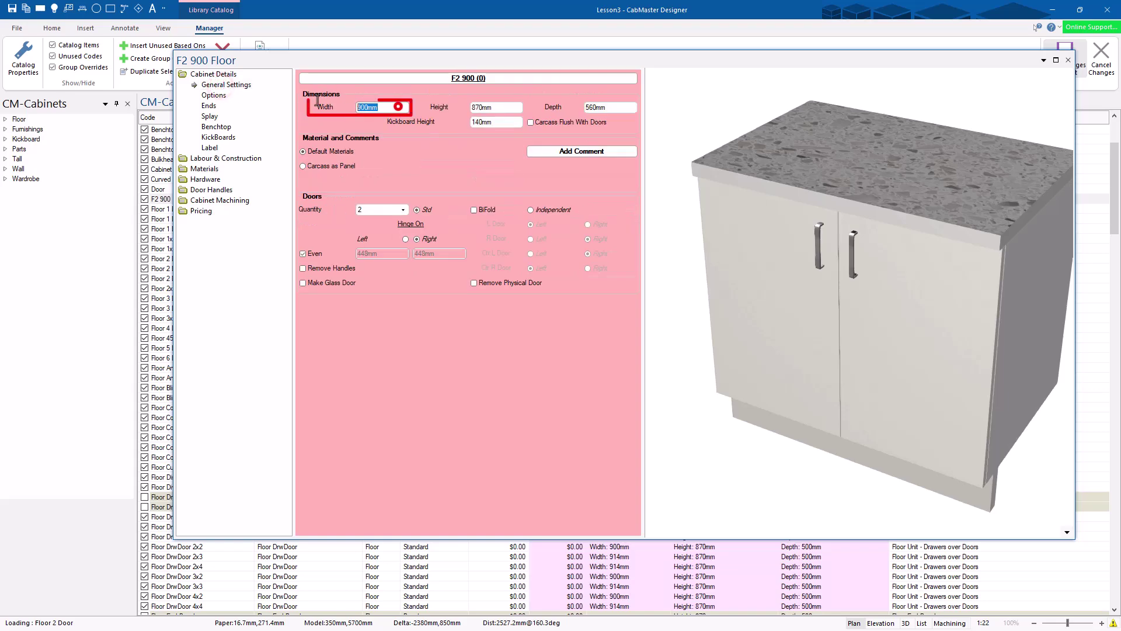
pyautogui.click(1068, 60)
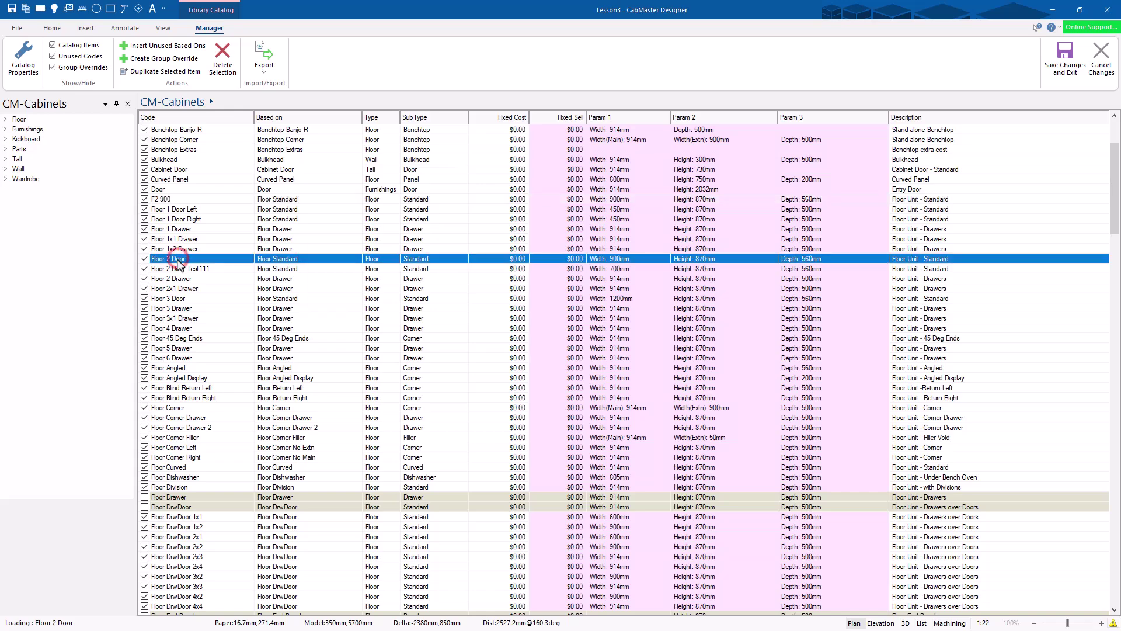
pyautogui.rightClick(179, 261)
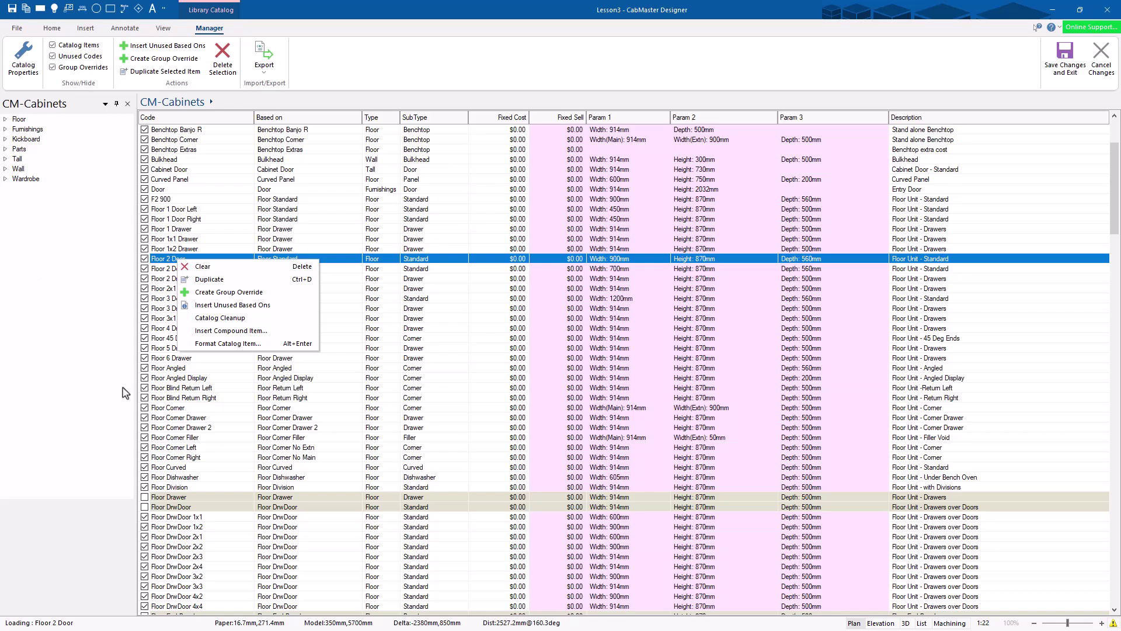
pyautogui.click(210, 404)
pyautogui.click(210, 397)
pyautogui.rightClick(993, 302)
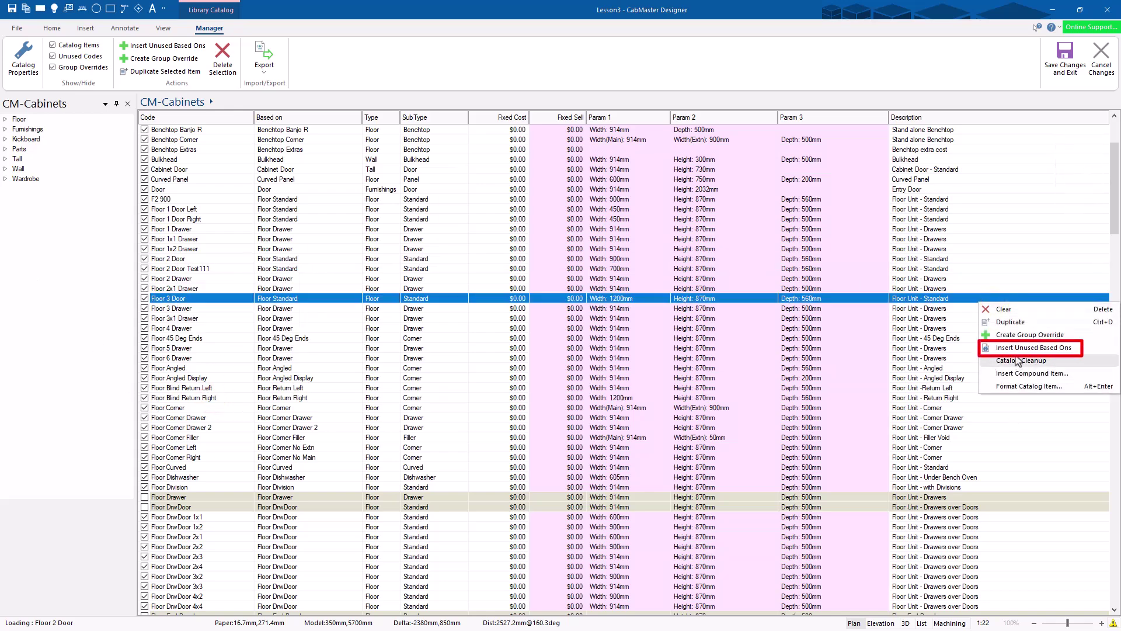
pyautogui.click(1018, 348)
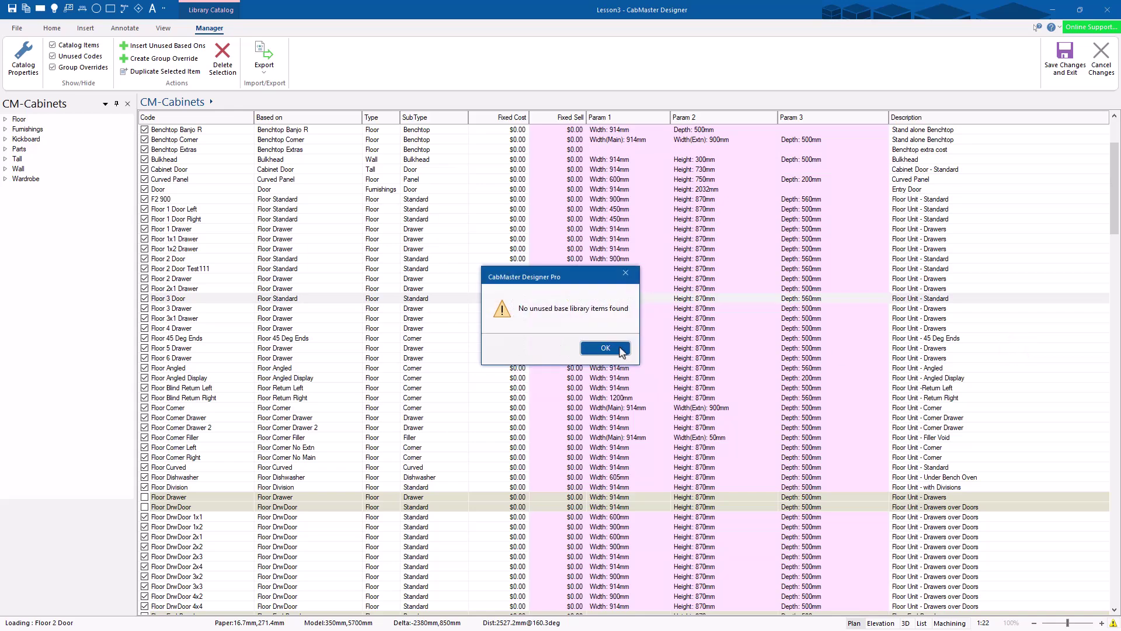
pyautogui.click(620, 349)
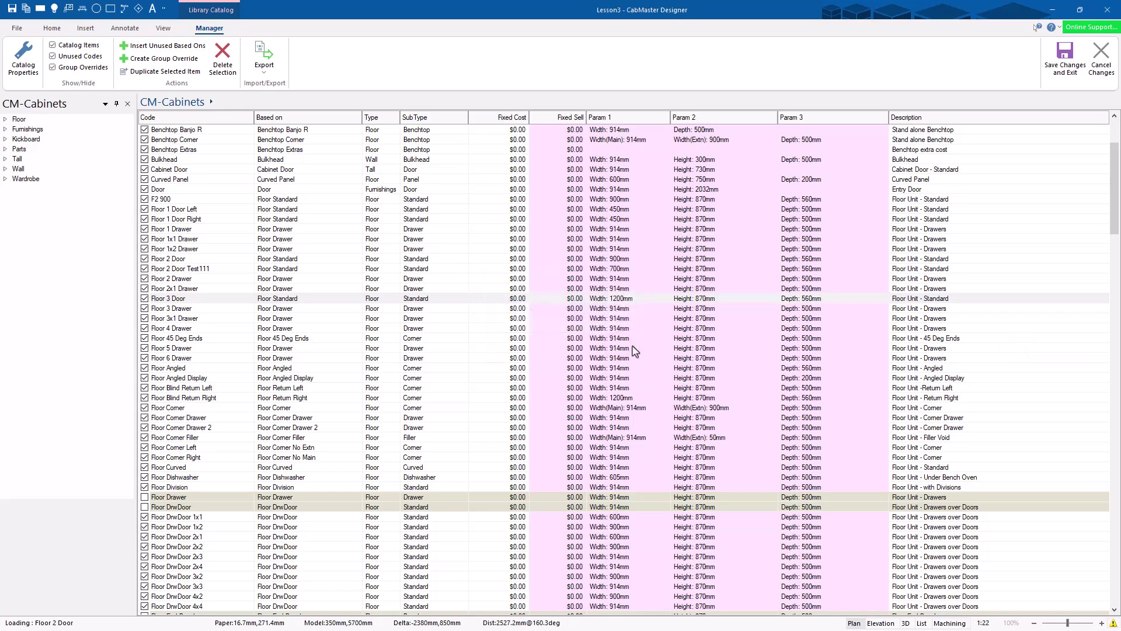
pyautogui.rightClick(1042, 302)
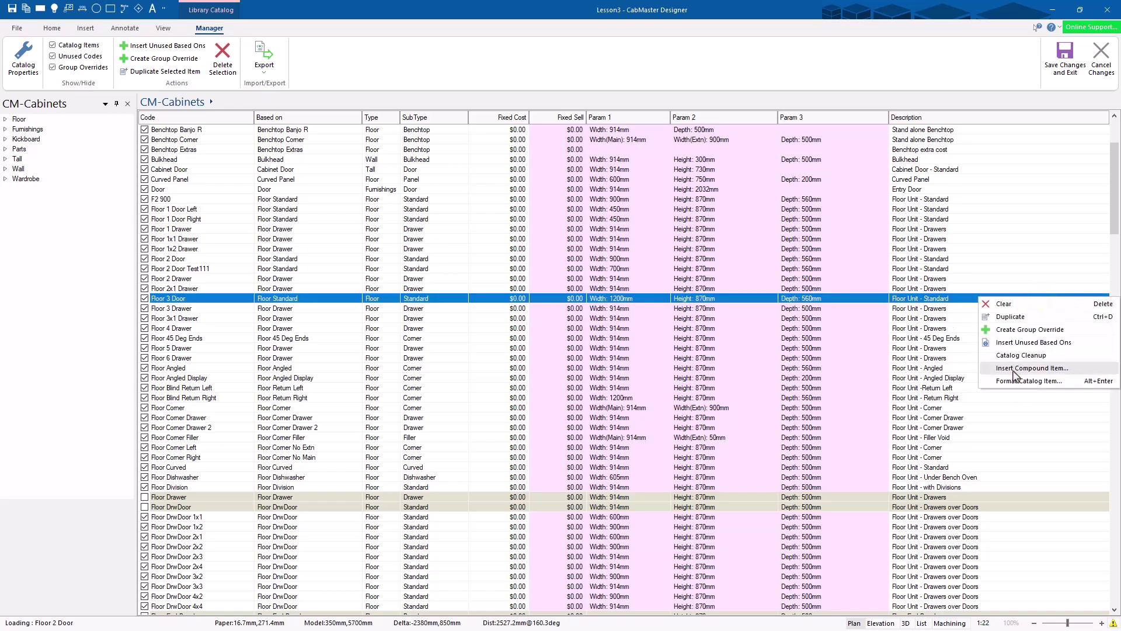
pyautogui.click(1032, 345)
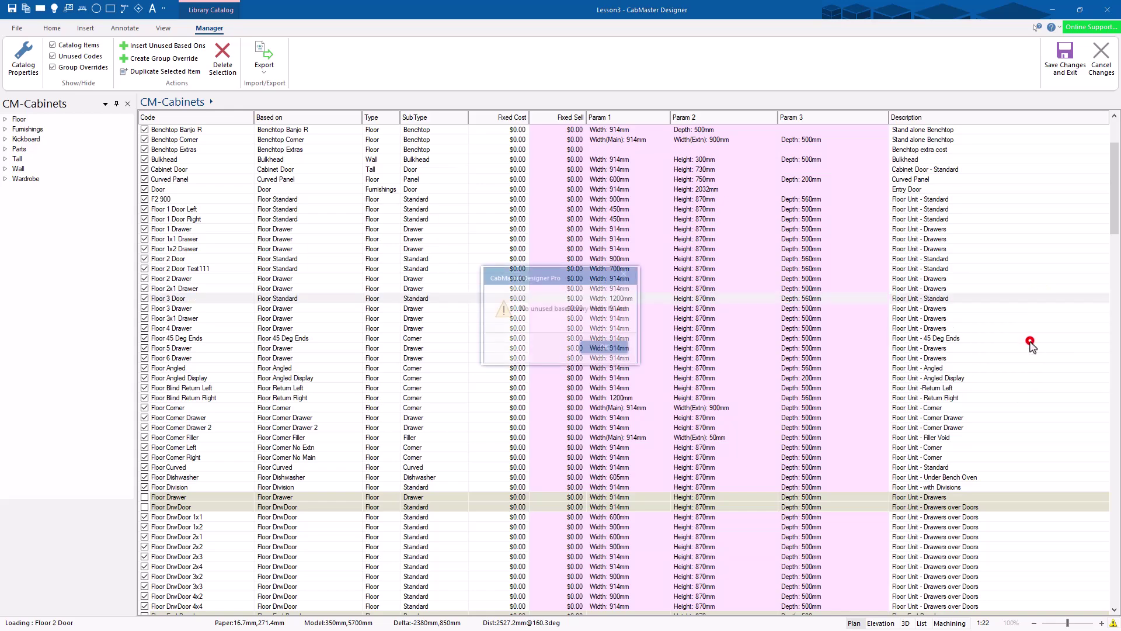
pyautogui.click(604, 346)
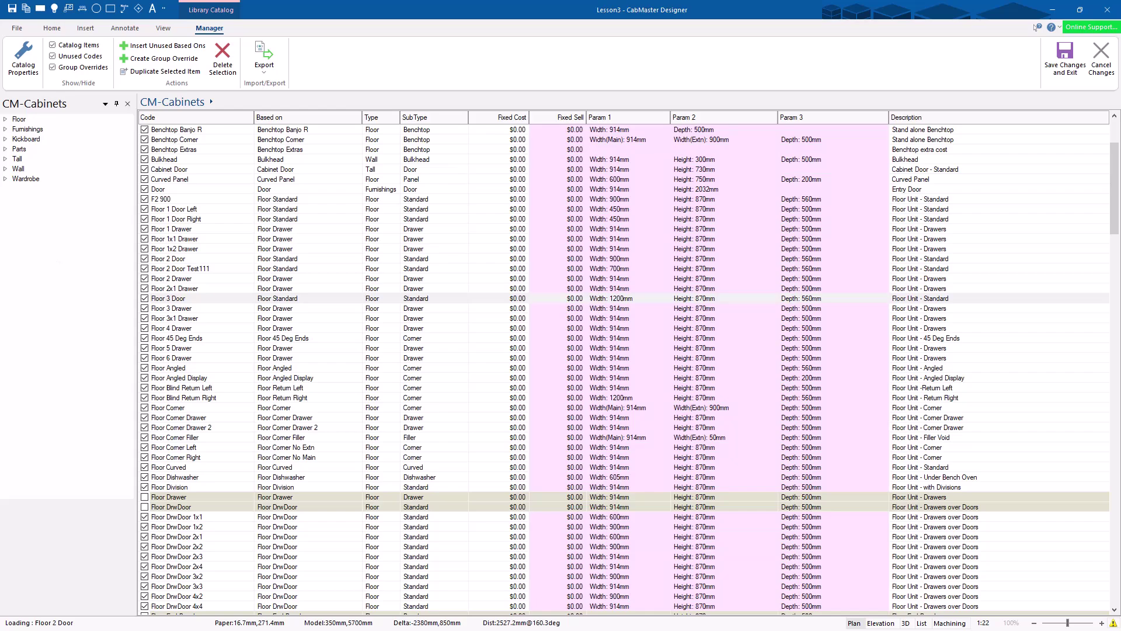
pyautogui.scroll(-13, 240, 359)
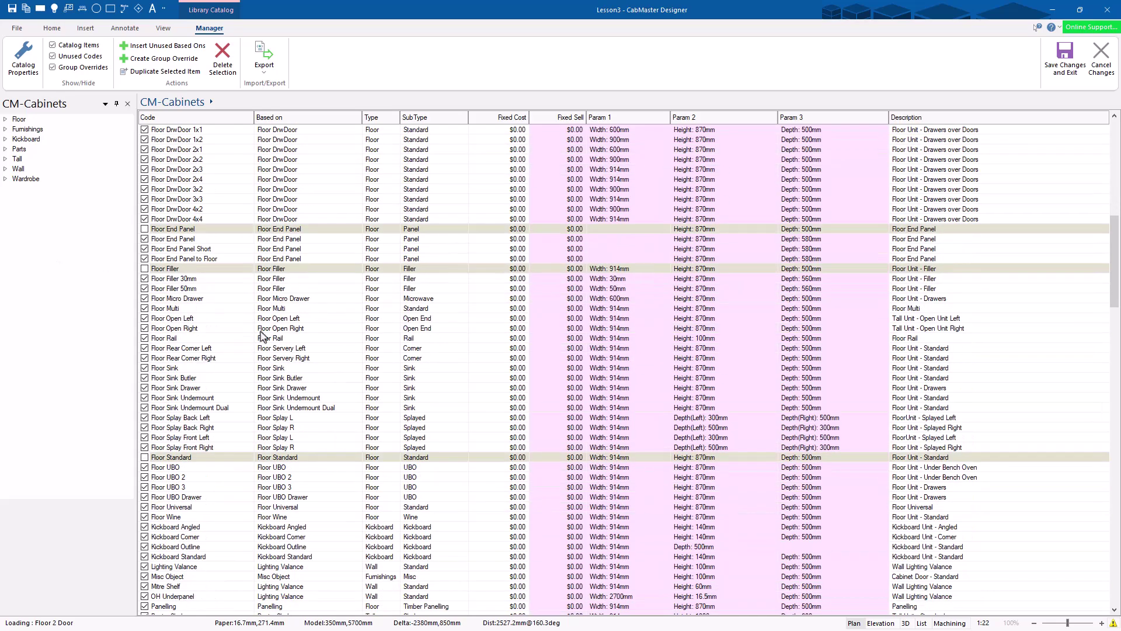
pyautogui.scroll(2, 192, 221)
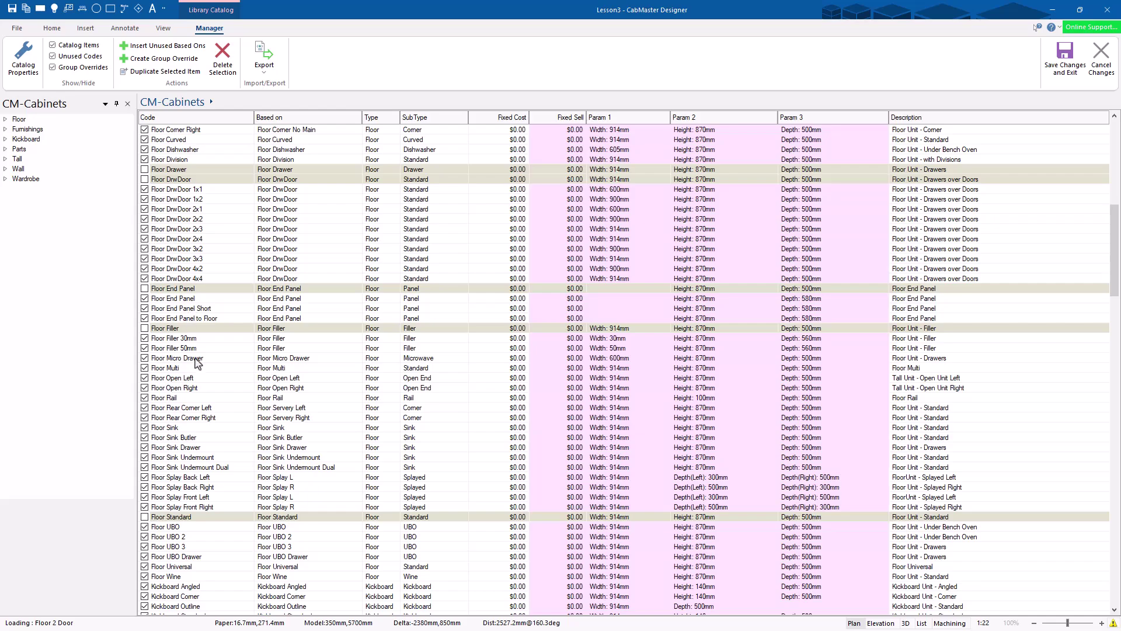
pyautogui.scroll(-6, 197, 363)
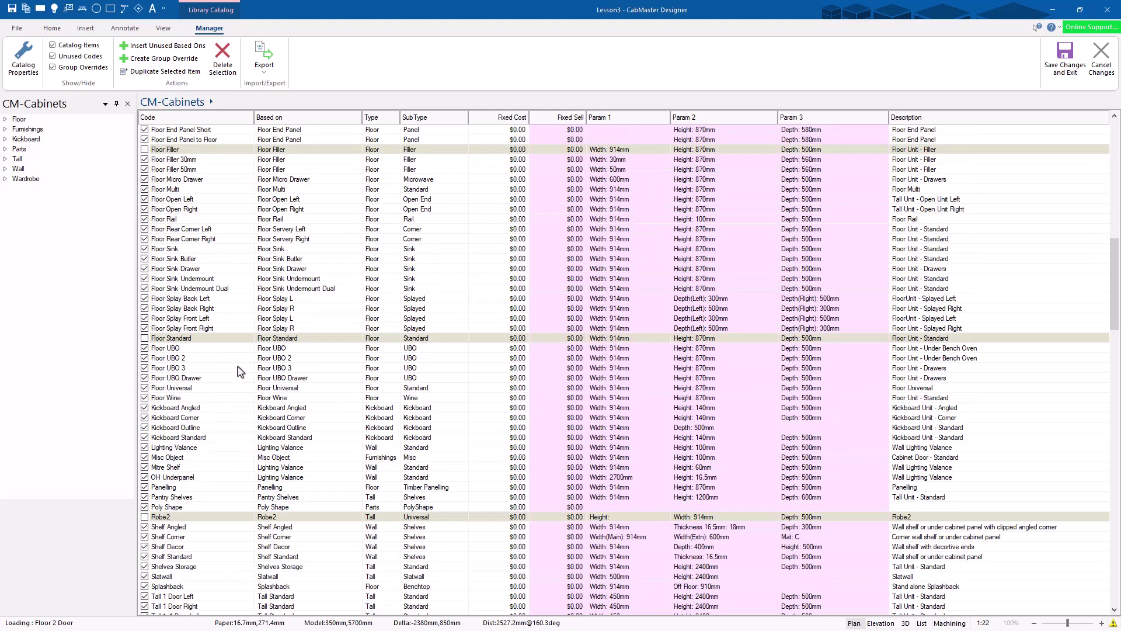
pyautogui.scroll(7, 240, 370)
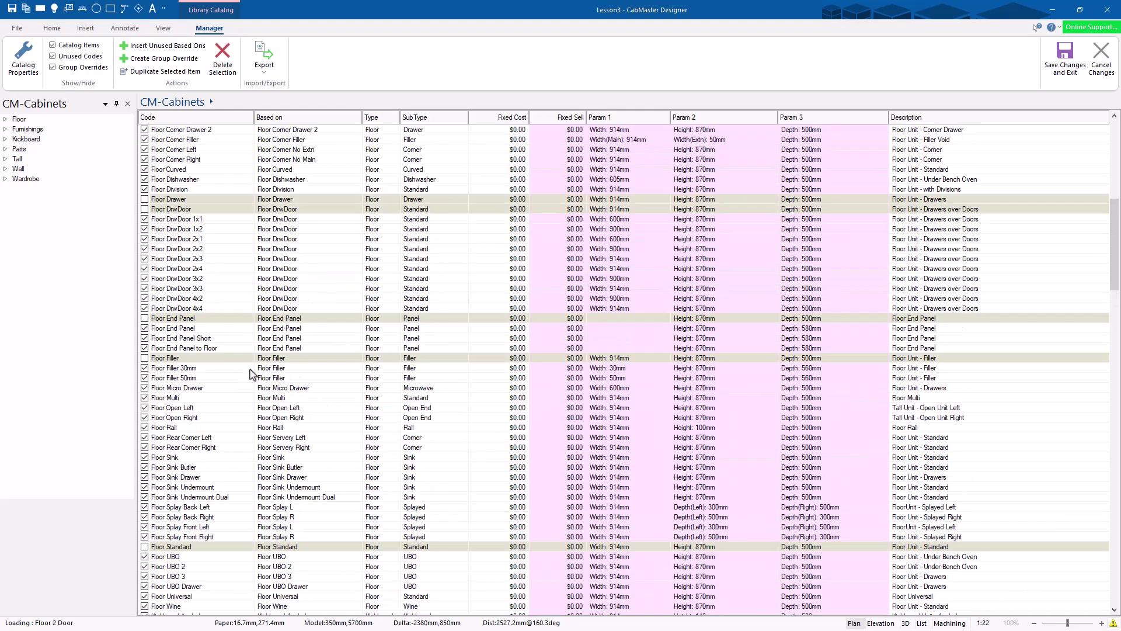
# Step: Exclude Floor DrwDoor 4x4 and 4x2 from the catalog while keeping Floor DrwDoor 3x3 included
pyautogui.rightClick(179, 309)
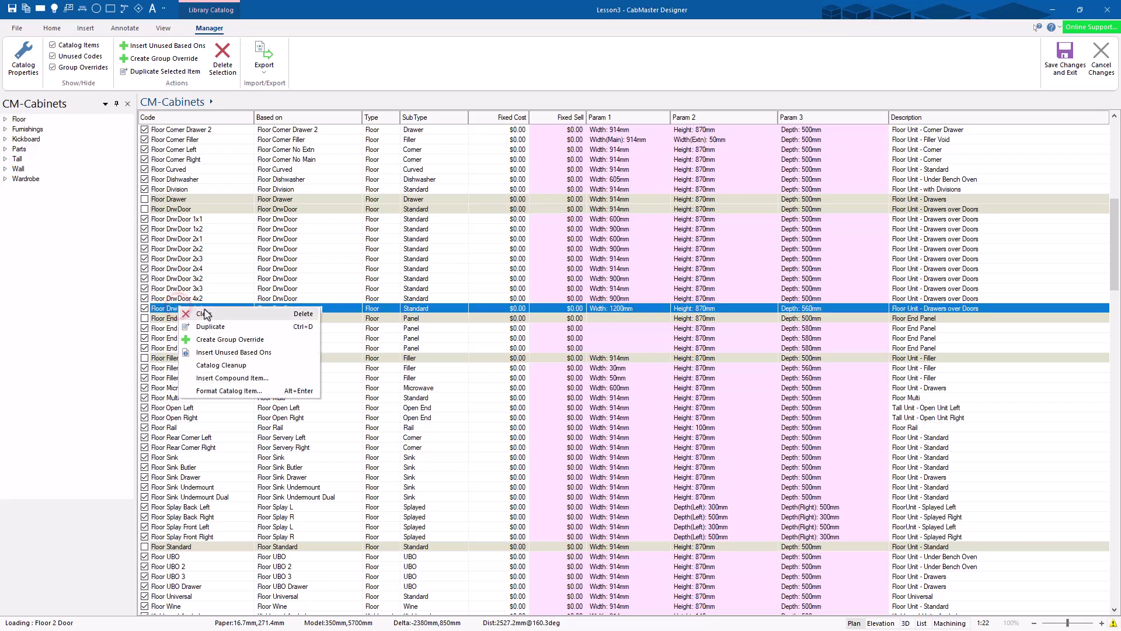
pyautogui.click(145, 306)
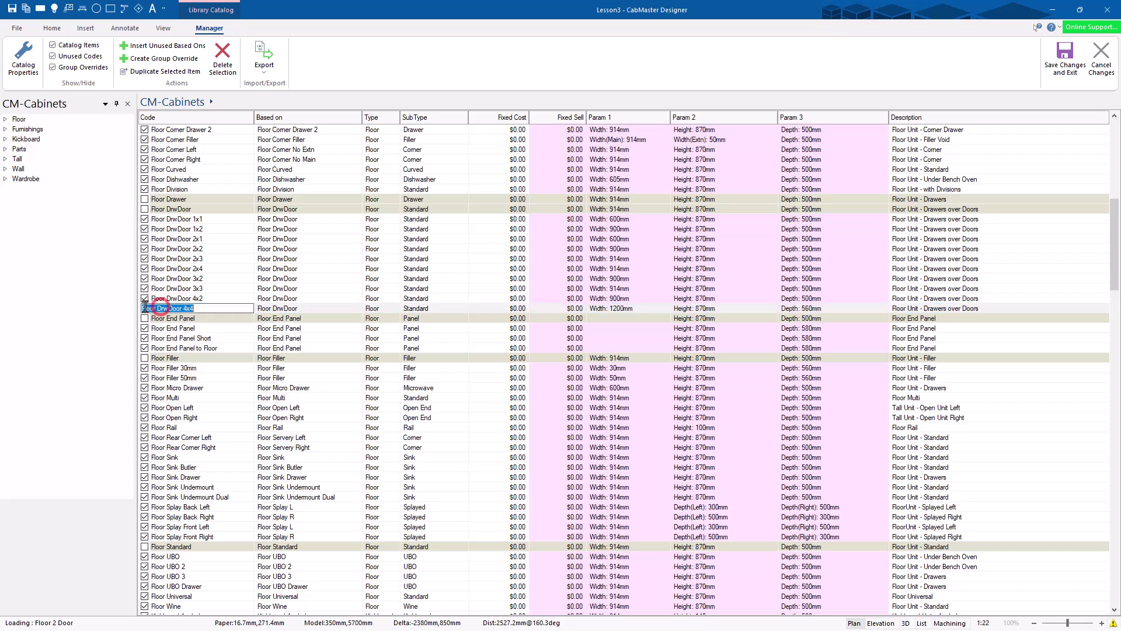
pyautogui.click(226, 336)
pyautogui.click(144, 308)
pyautogui.click(144, 297)
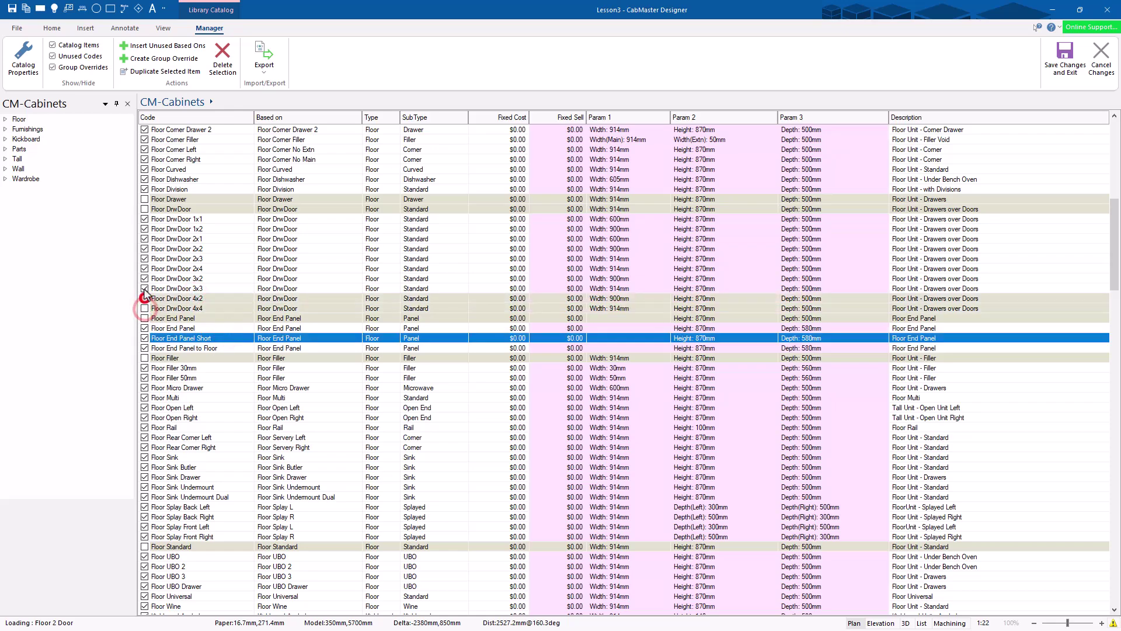
pyautogui.click(144, 288)
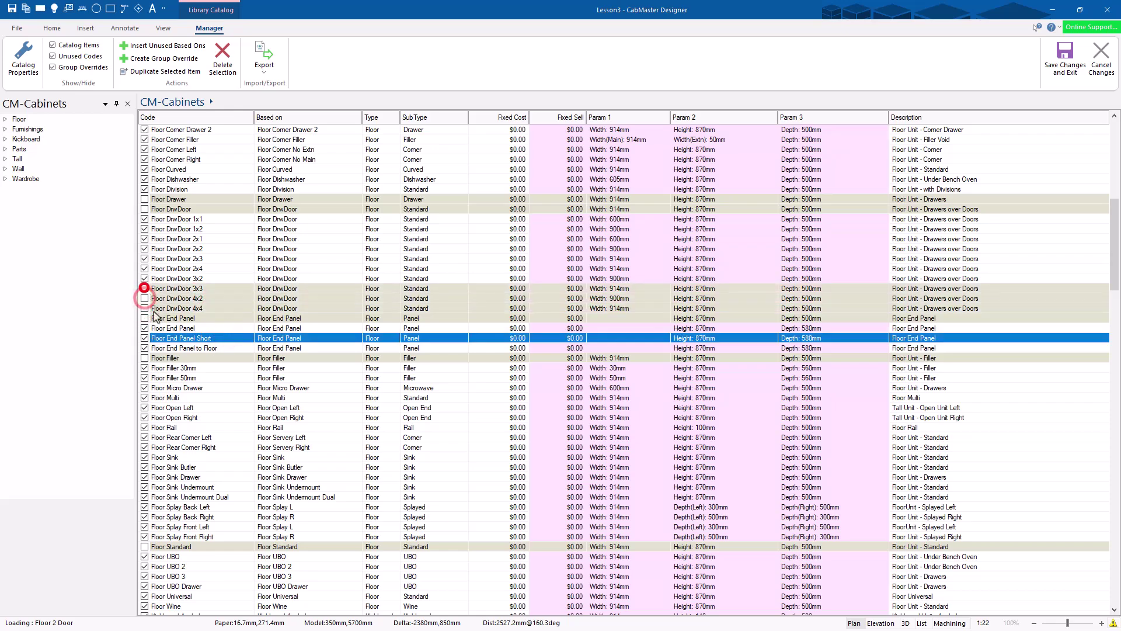
pyautogui.click(145, 292)
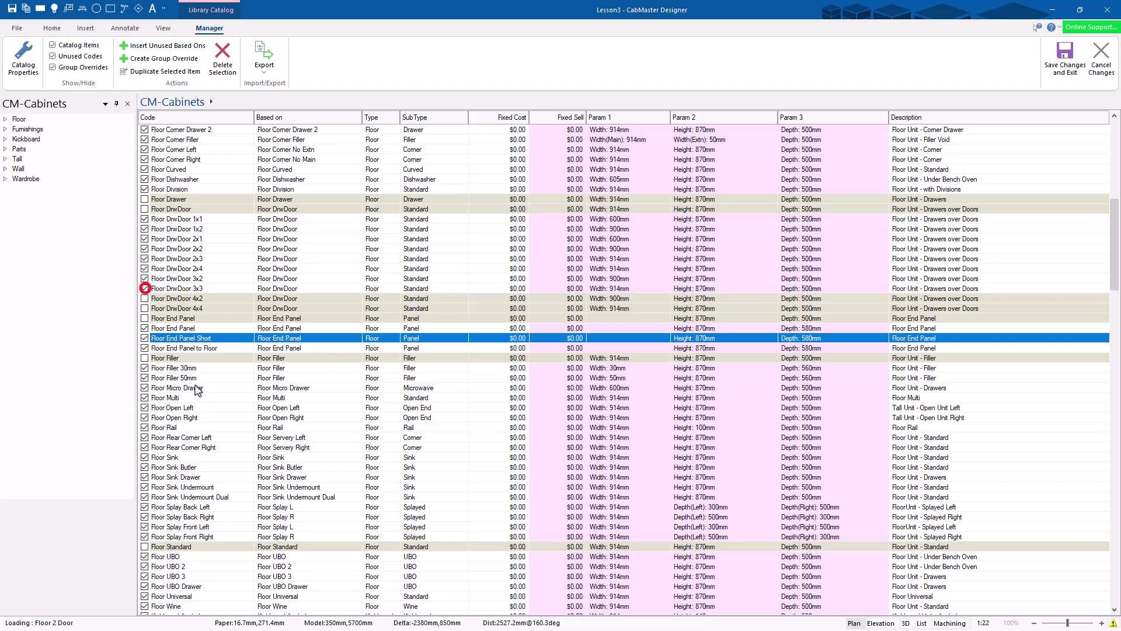
pyautogui.click(142, 286)
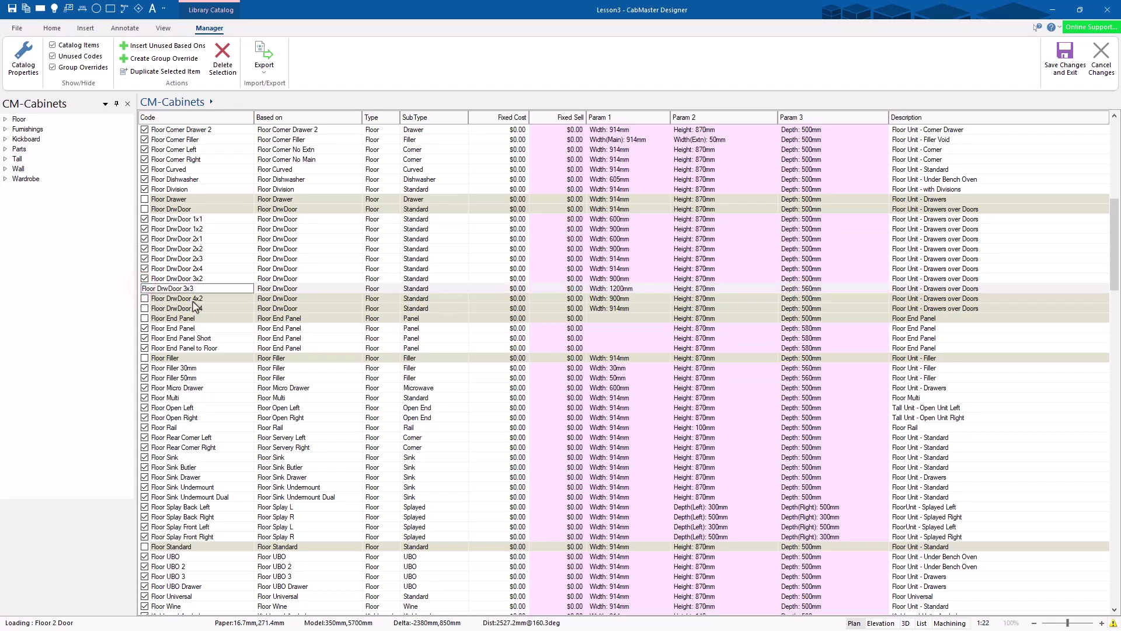
pyautogui.scroll(13, 304, 252)
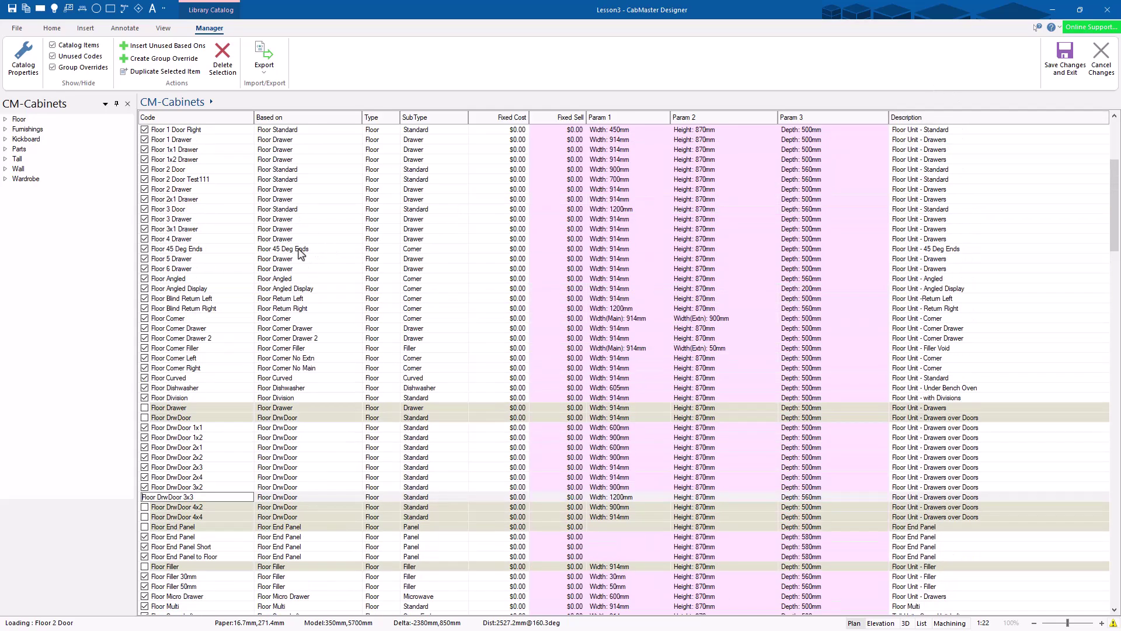
pyautogui.click(202, 220)
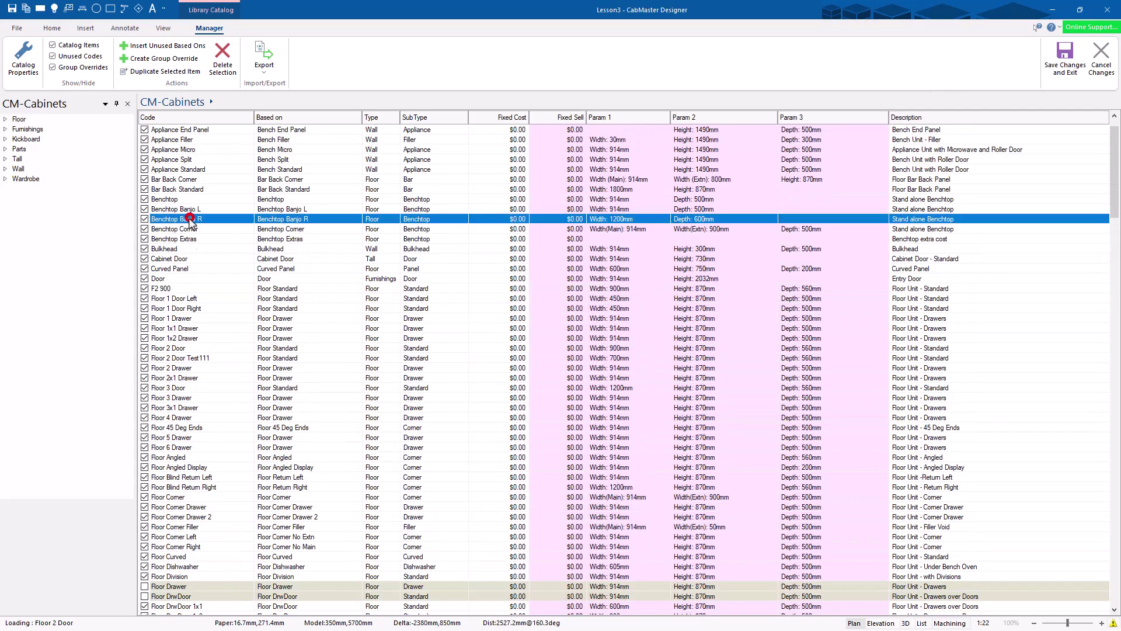
pyautogui.rightClick(188, 218)
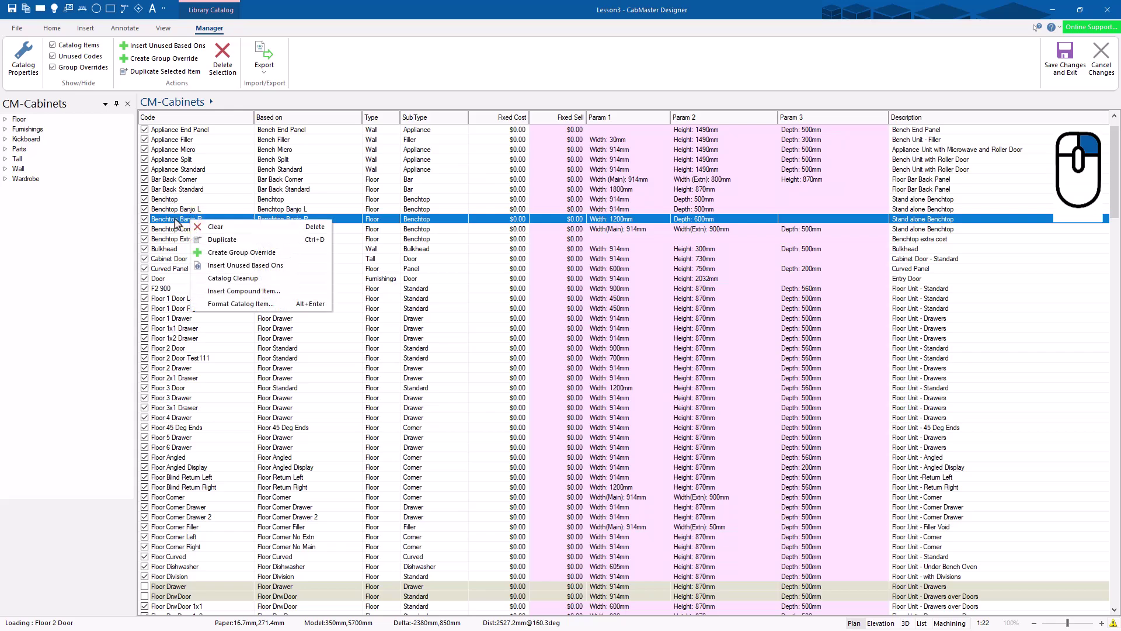
pyautogui.rightClick(176, 220)
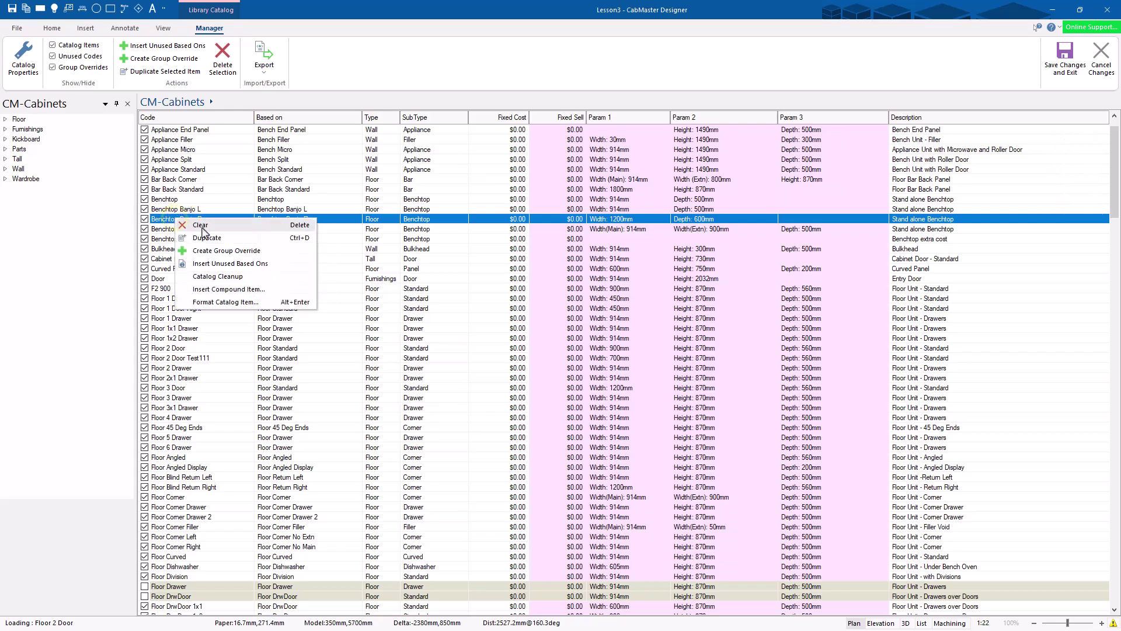
pyautogui.click(200, 382)
pyautogui.click(194, 358)
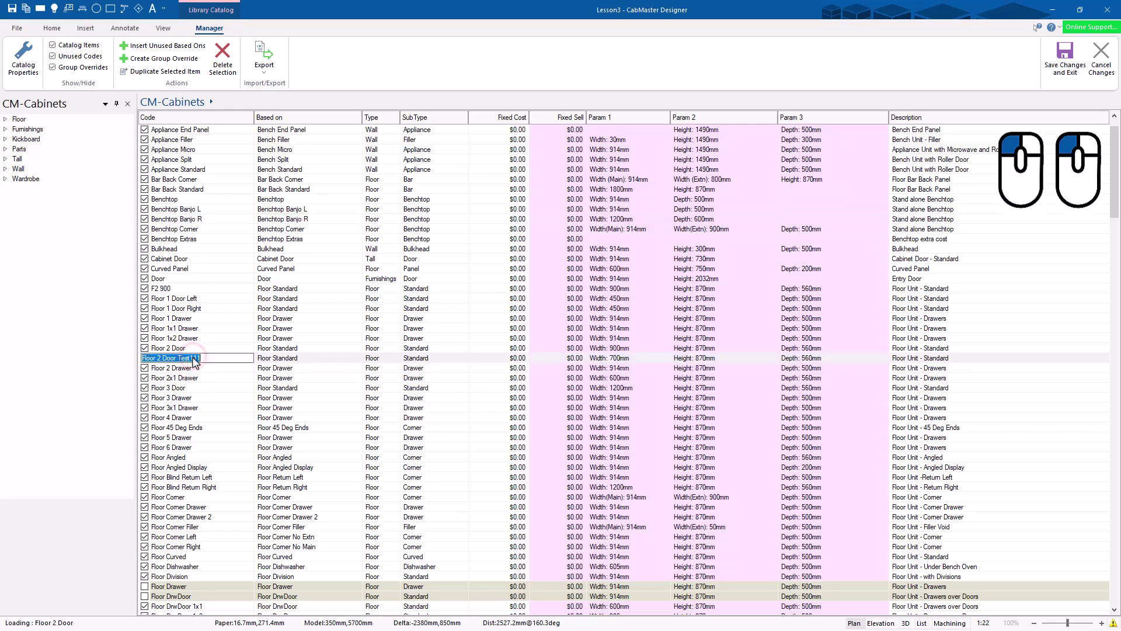
pyautogui.click(205, 360)
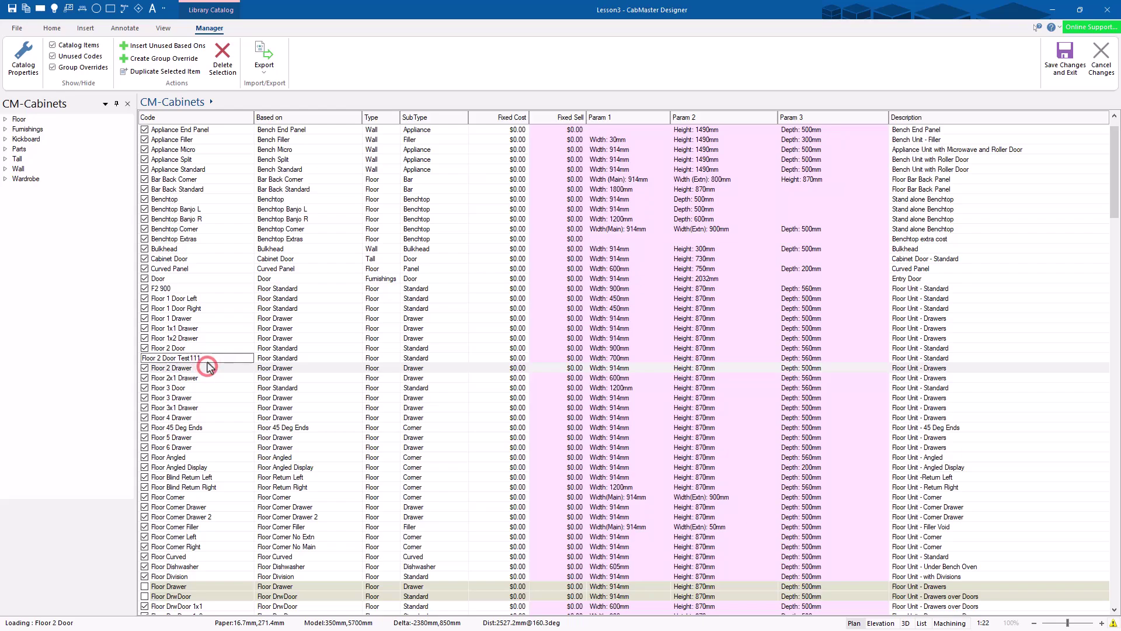
pyautogui.click(211, 358)
# Step: Review the Floor 2 Door Test111 and Floor 2 Door items without changing them
pyautogui.doubleClick(212, 357)
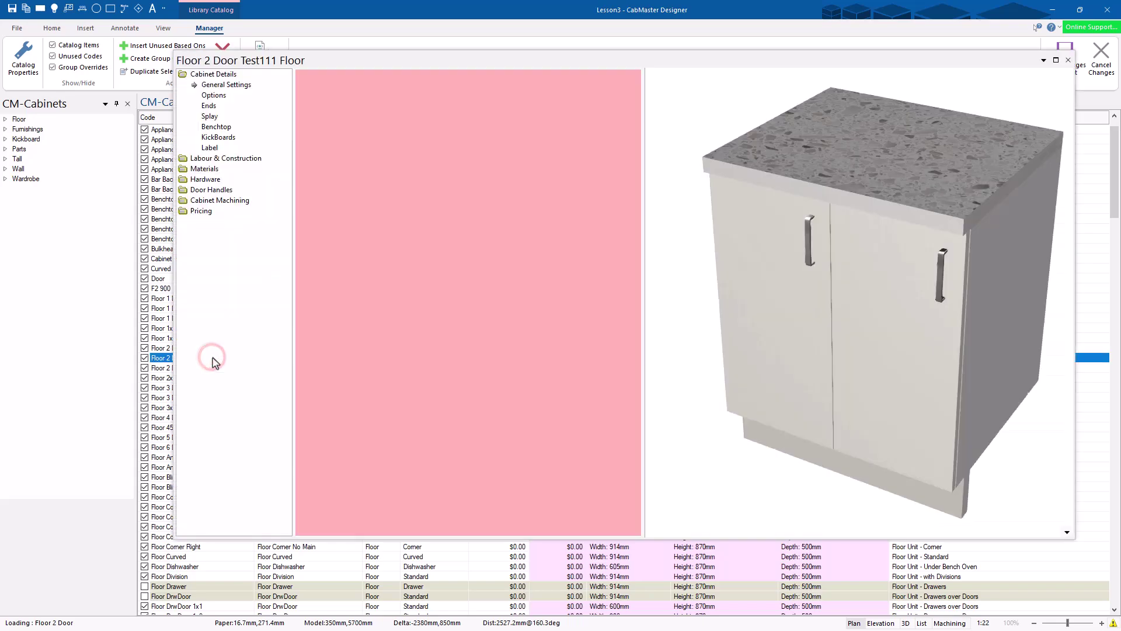
pyautogui.click(1068, 61)
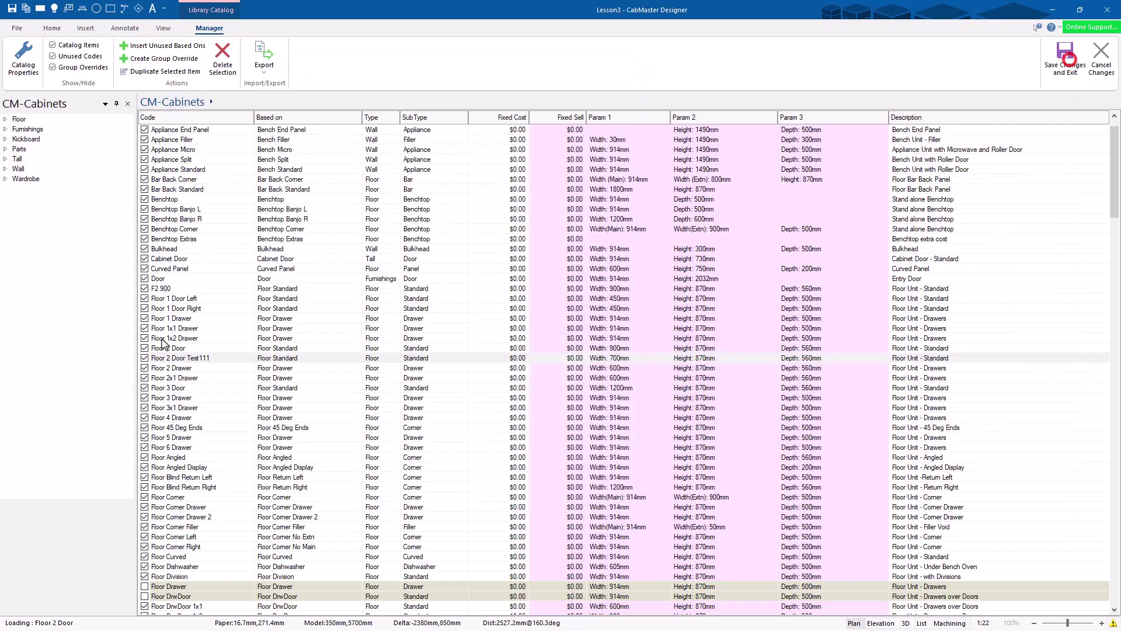
pyautogui.click(200, 357)
pyautogui.click(201, 355)
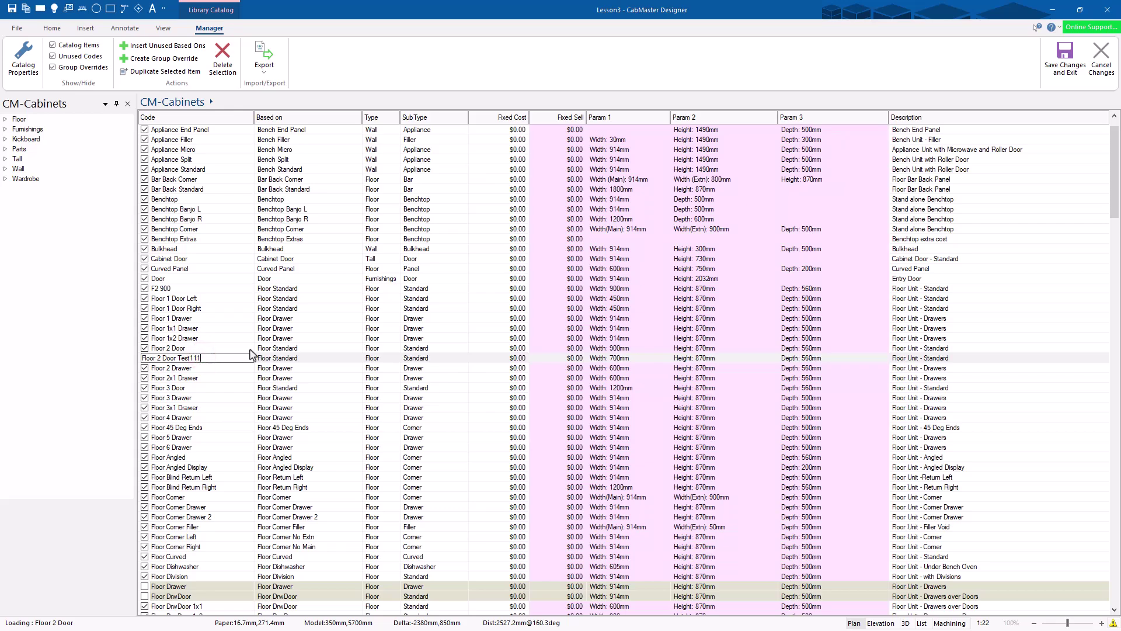
pyautogui.click(221, 348)
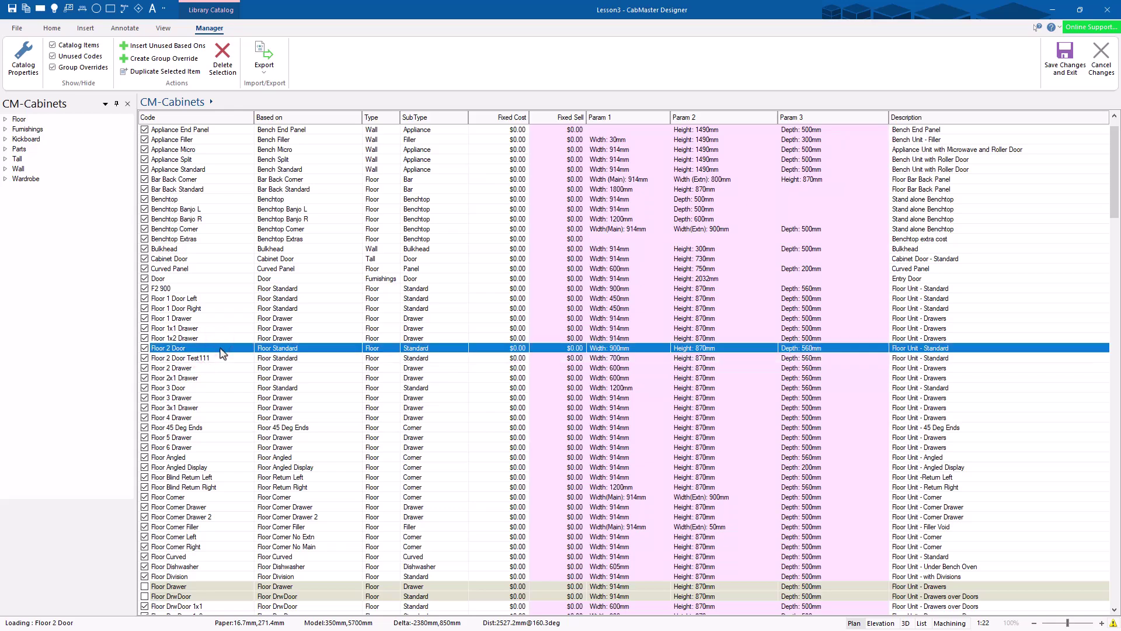
pyautogui.click(221, 348)
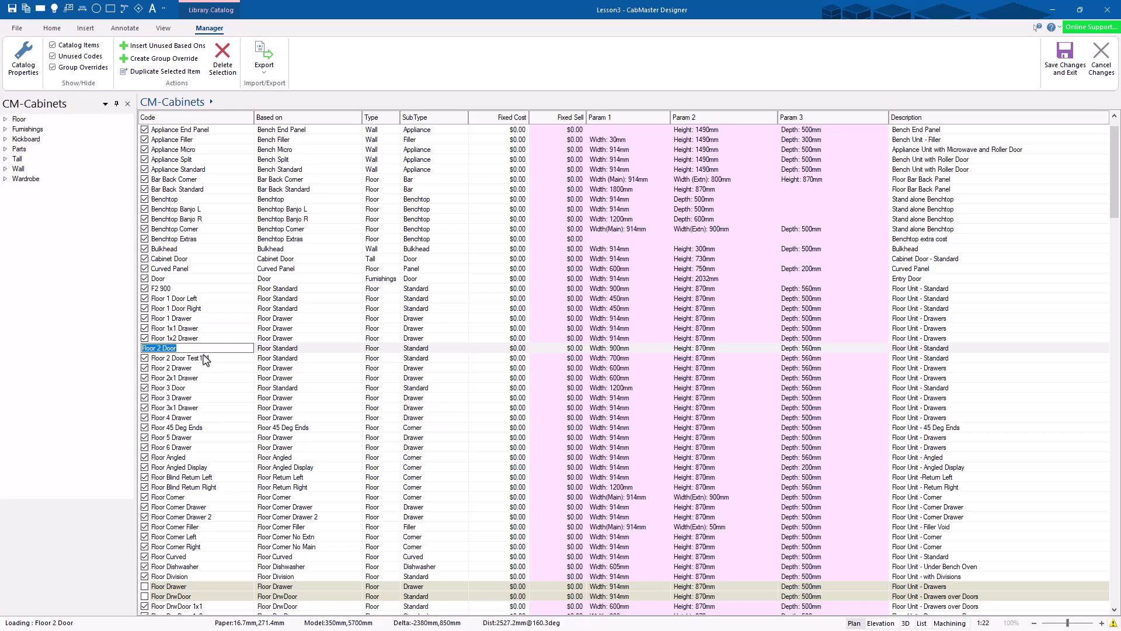
pyautogui.click(213, 358)
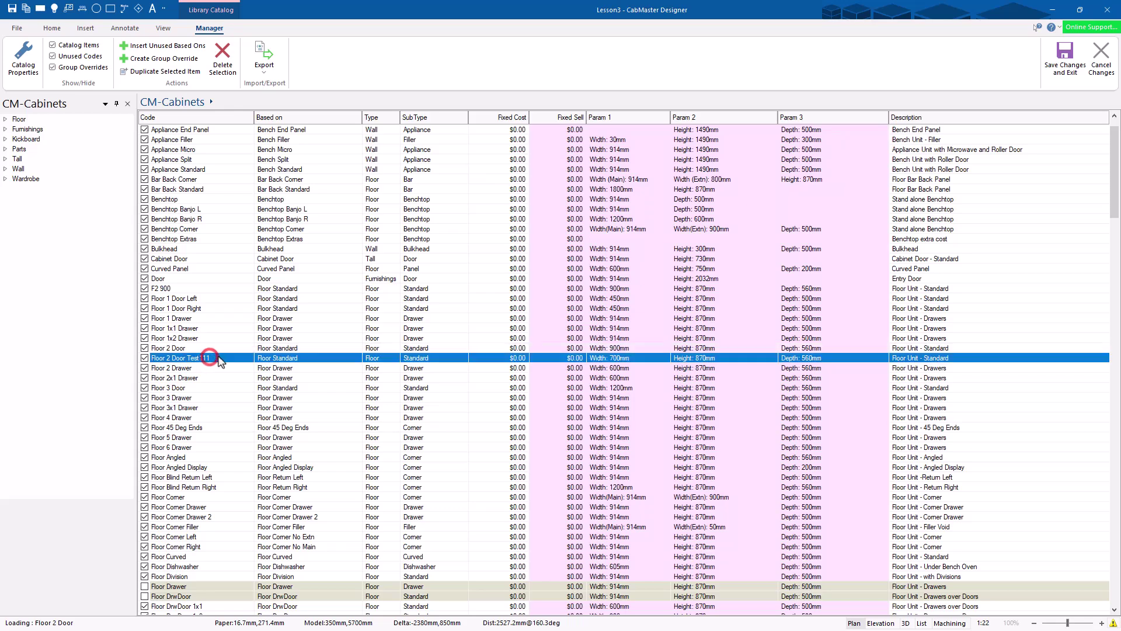
# Step: Accept the CM-Cabinets catalog properties and save the catalog changes
pyautogui.click(23, 57)
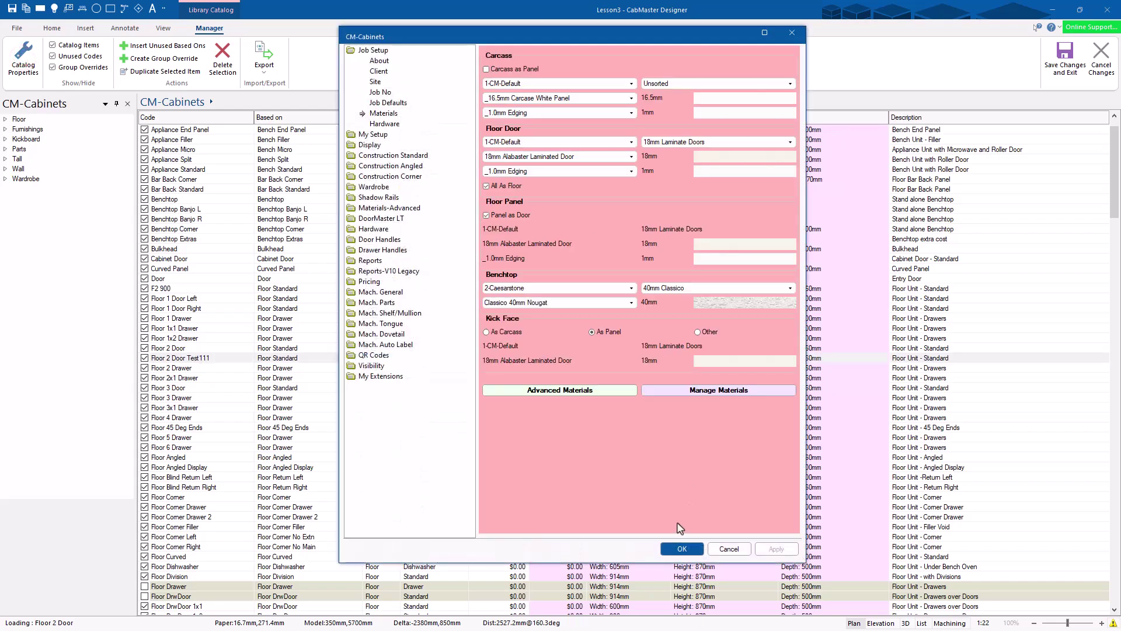
pyautogui.click(681, 549)
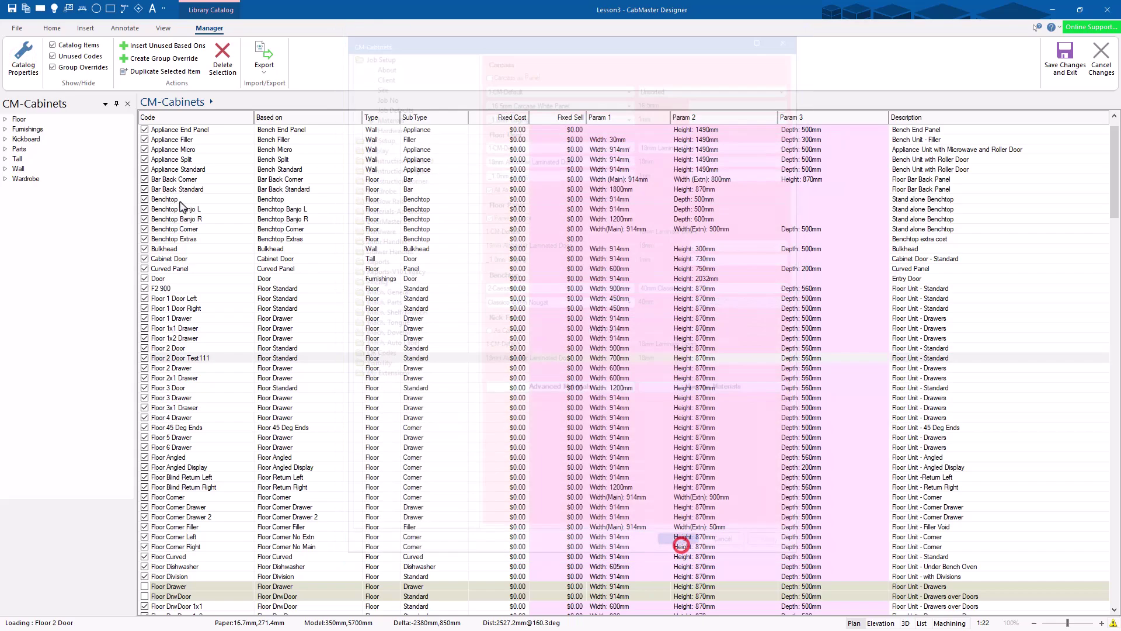
pyautogui.click(1067, 56)
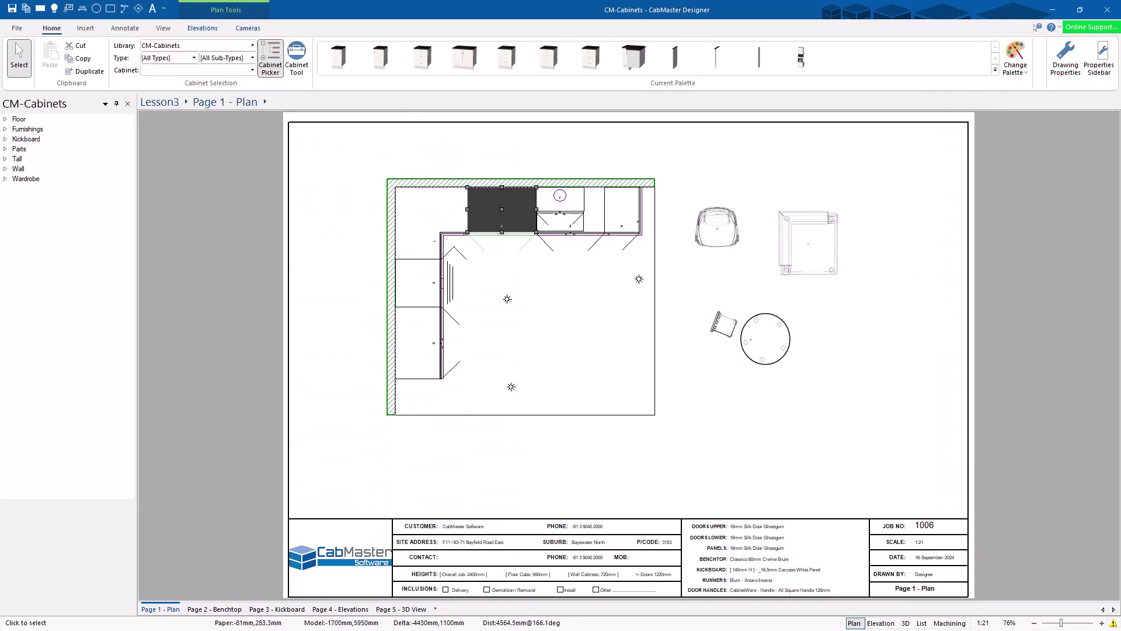
pyautogui.click(5, 118)
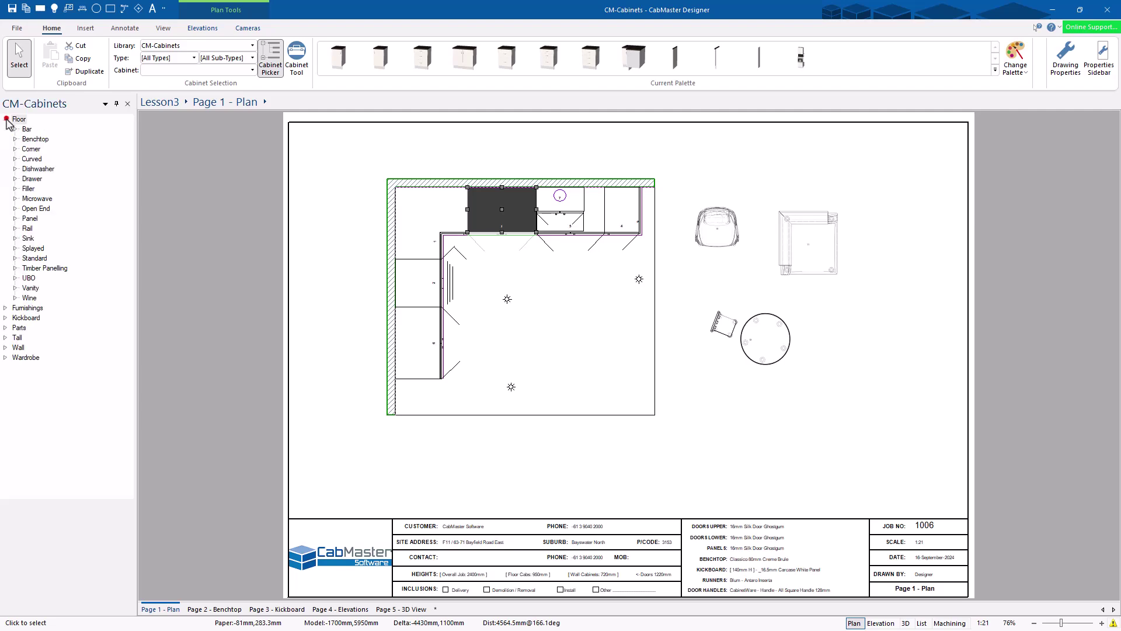
pyautogui.click(14, 258)
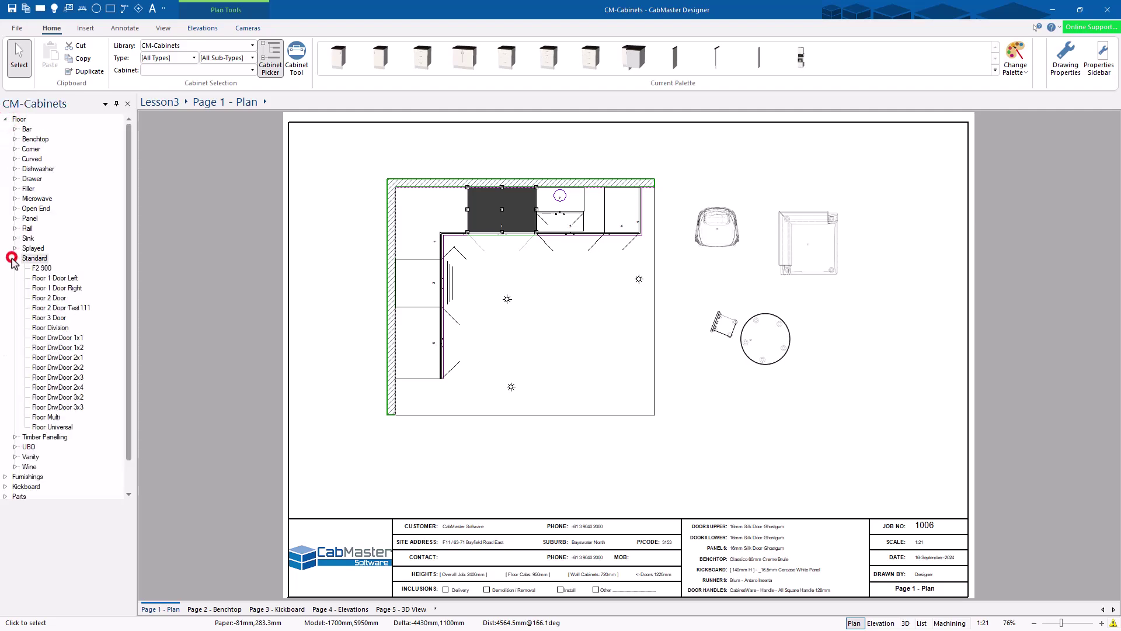
pyautogui.click(71, 307)
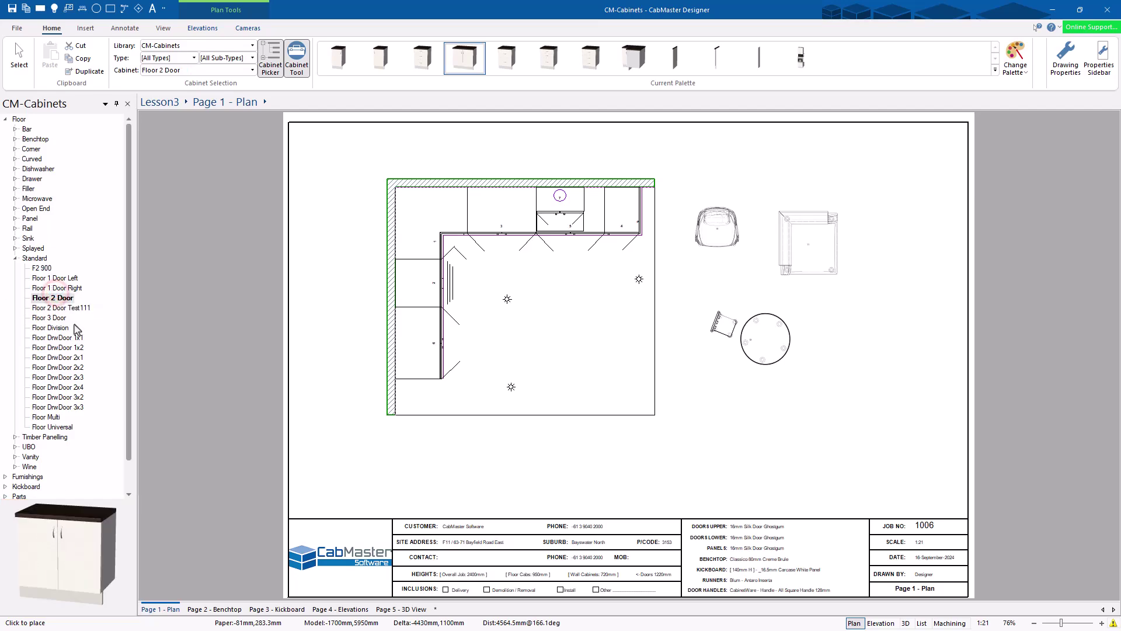
pyautogui.click(67, 307)
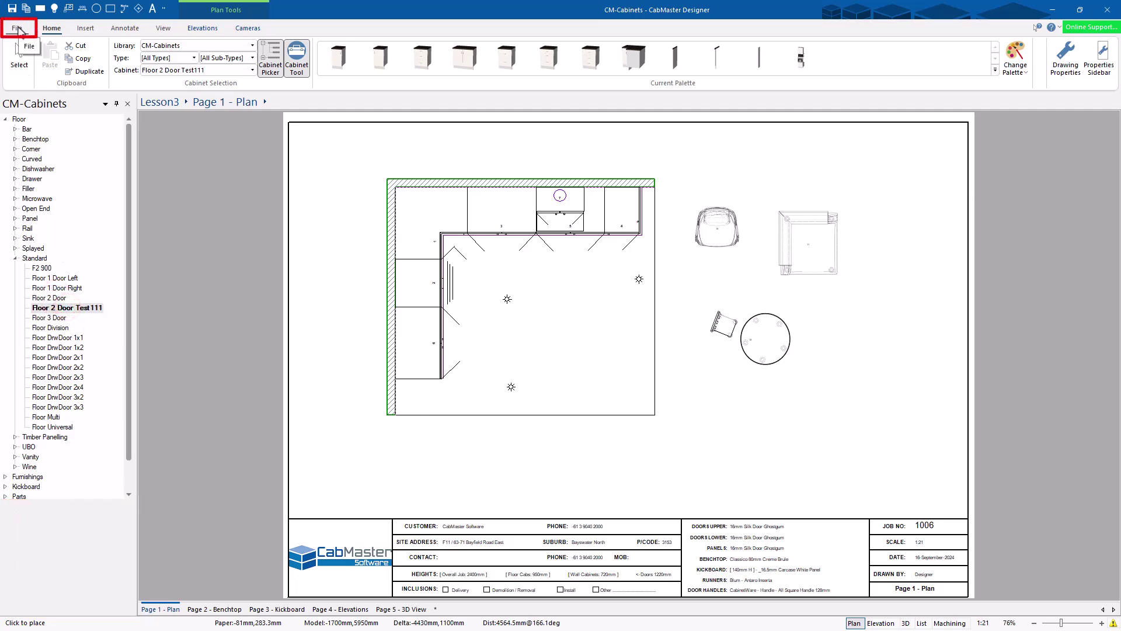
# Step: Generate the missing cabinet images under Options > Images, then close the Options dialog
pyautogui.click(18, 28)
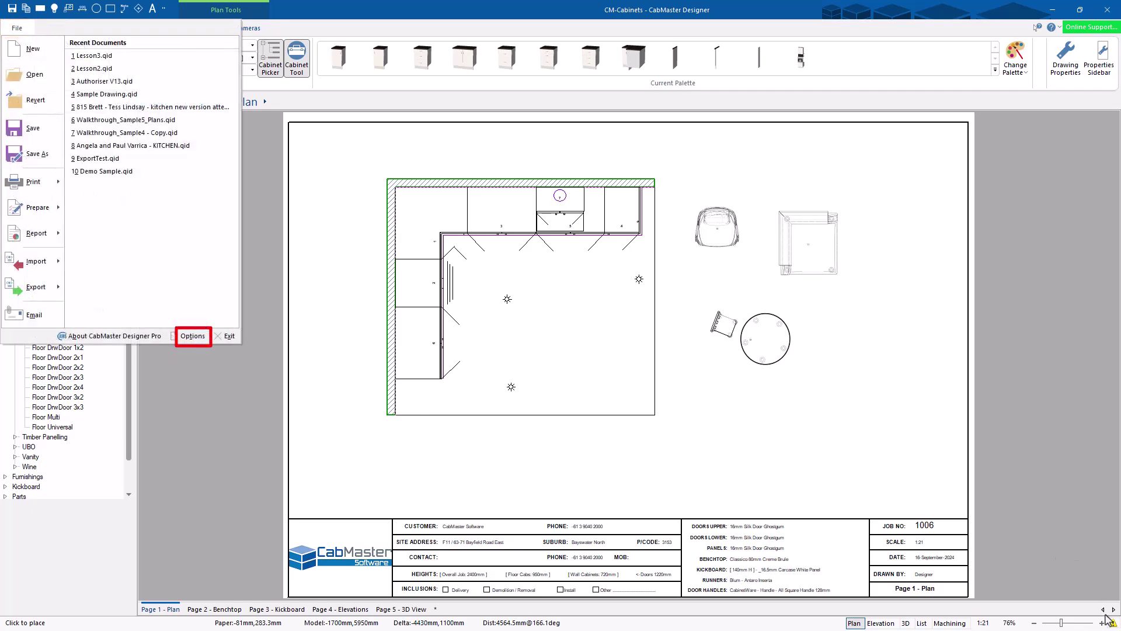
pyautogui.click(184, 337)
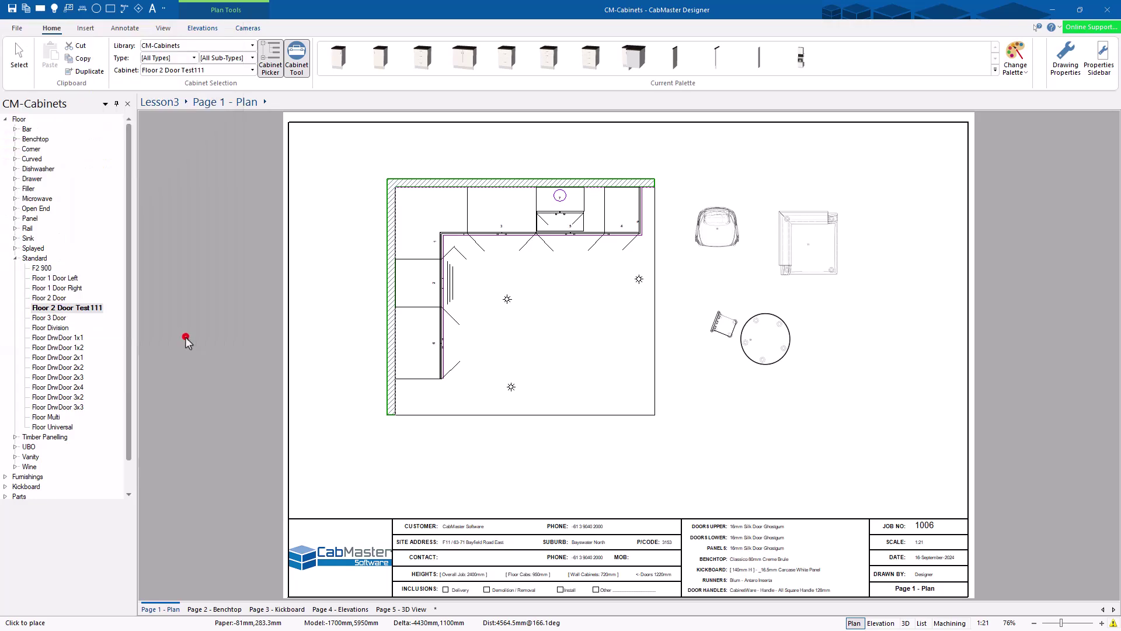
pyautogui.click(435, 241)
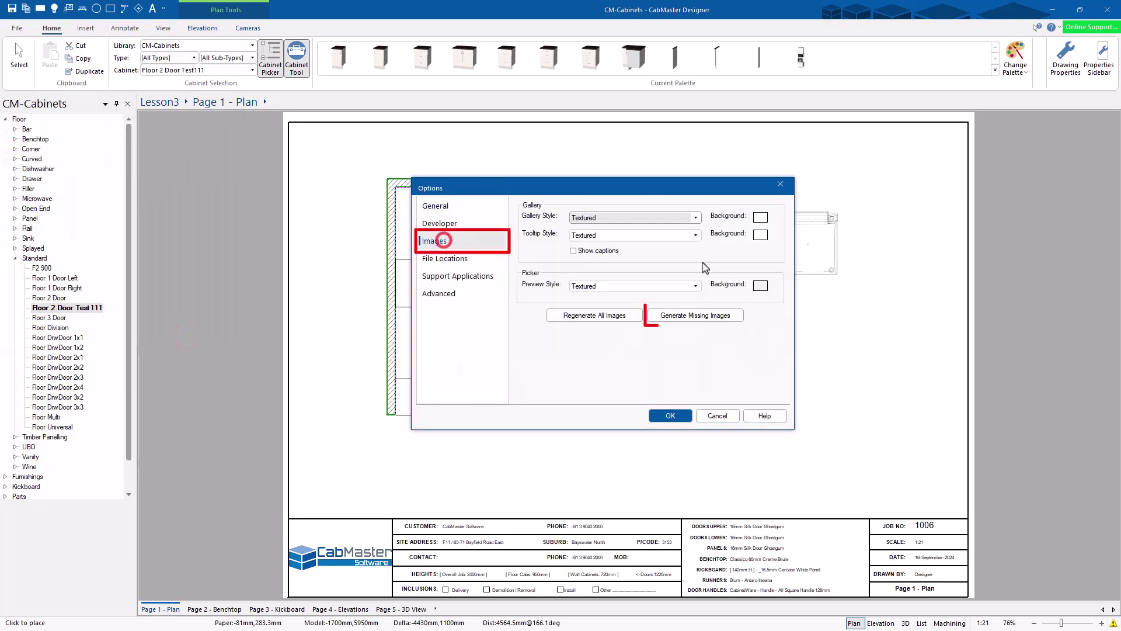
pyautogui.click(689, 316)
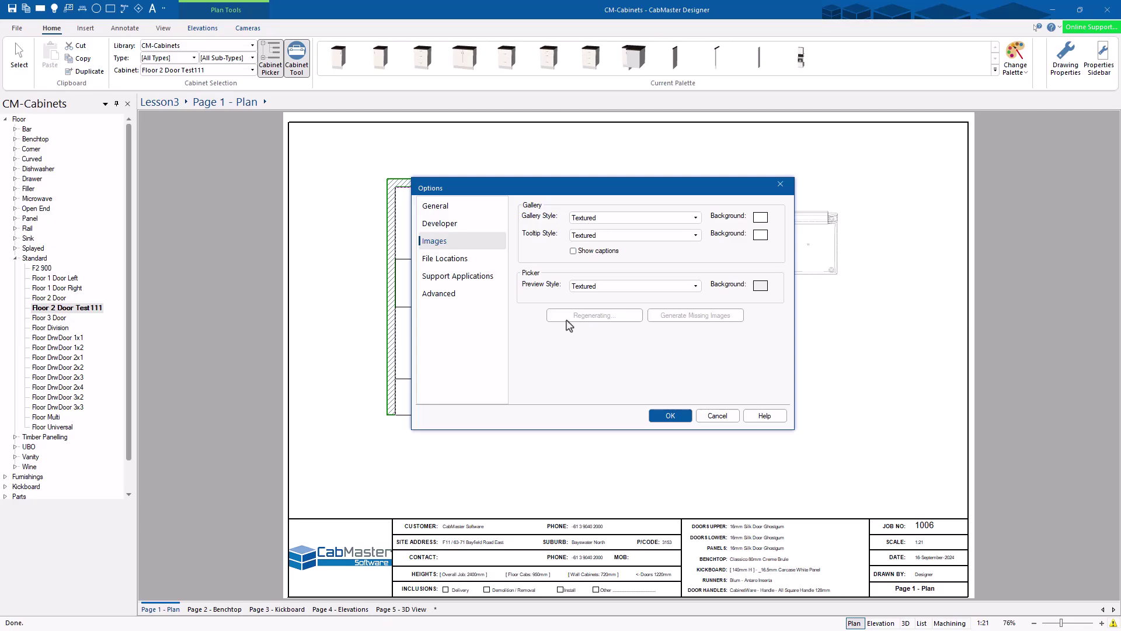
pyautogui.click(671, 416)
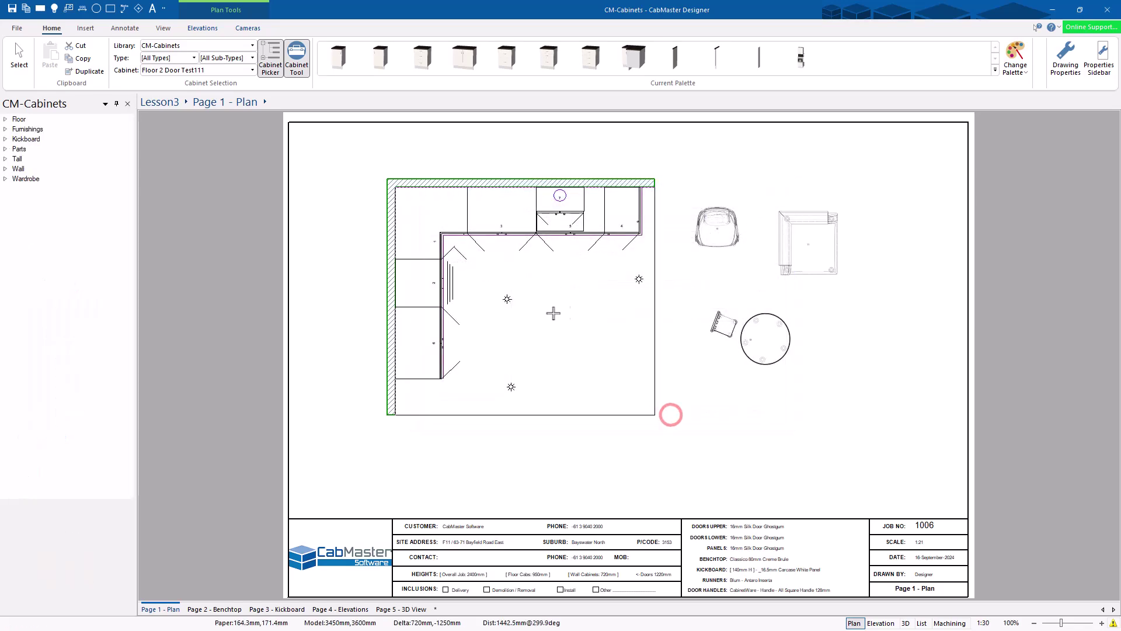
# Step: Place an F2 900 standard floor cabinet below the room and drag it against the bottom wall
pyautogui.click(5, 119)
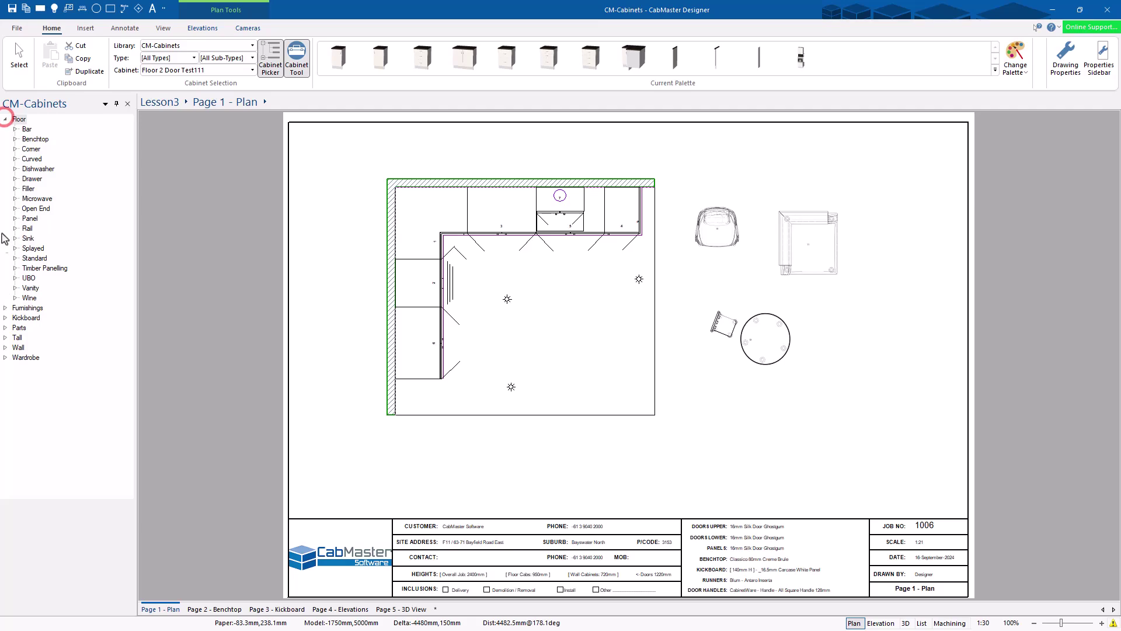
pyautogui.click(15, 258)
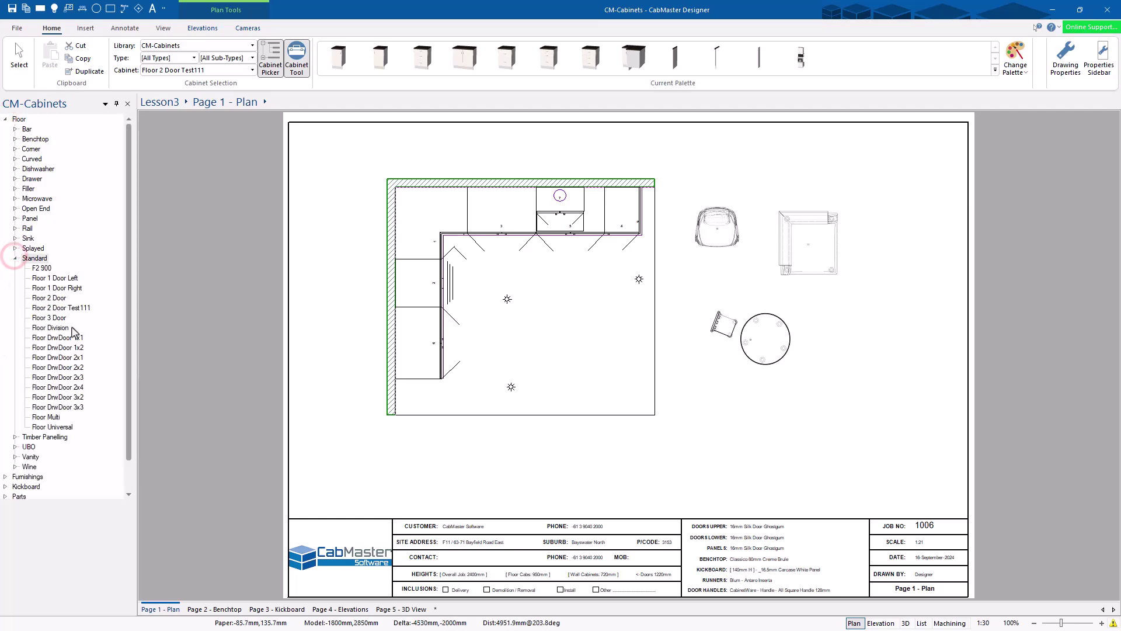
pyautogui.click(62, 308)
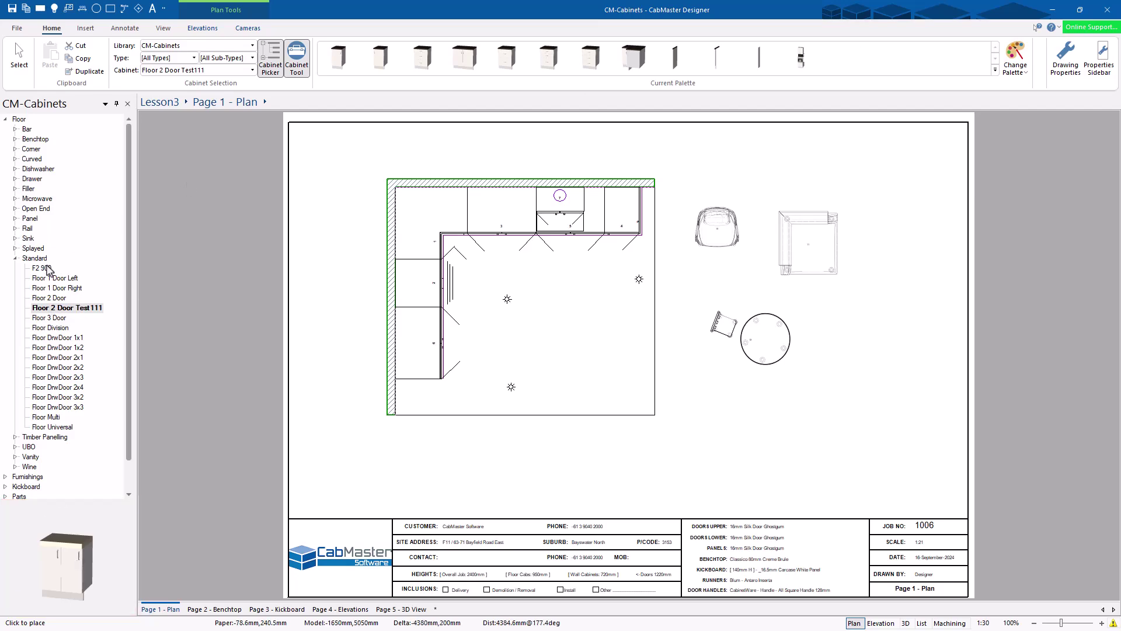
pyautogui.click(41, 268)
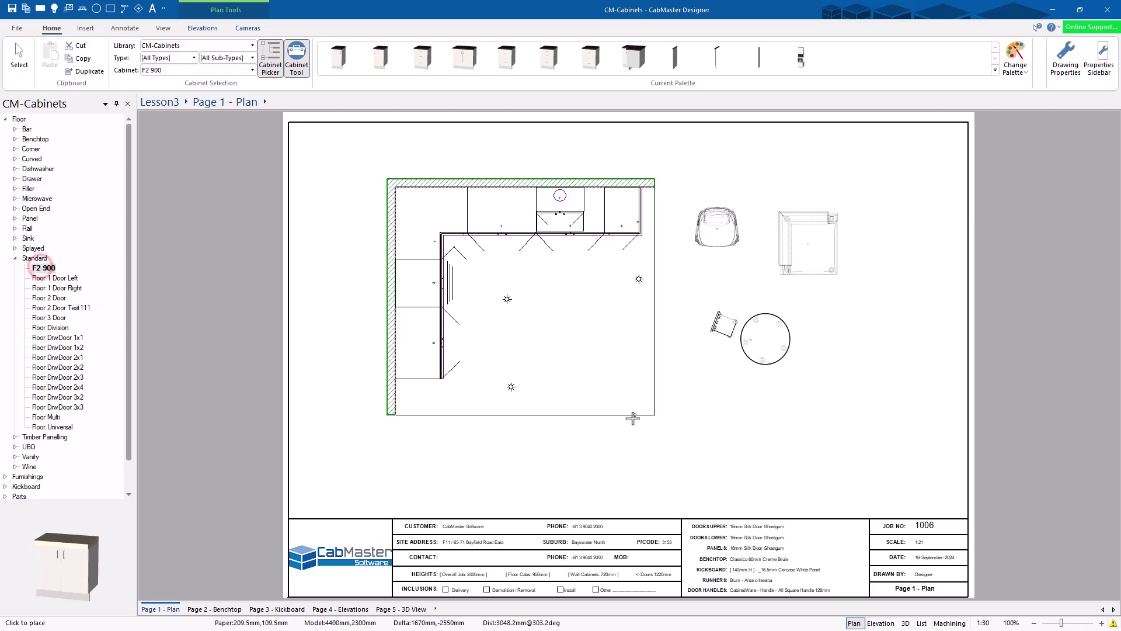
pyautogui.click(602, 442)
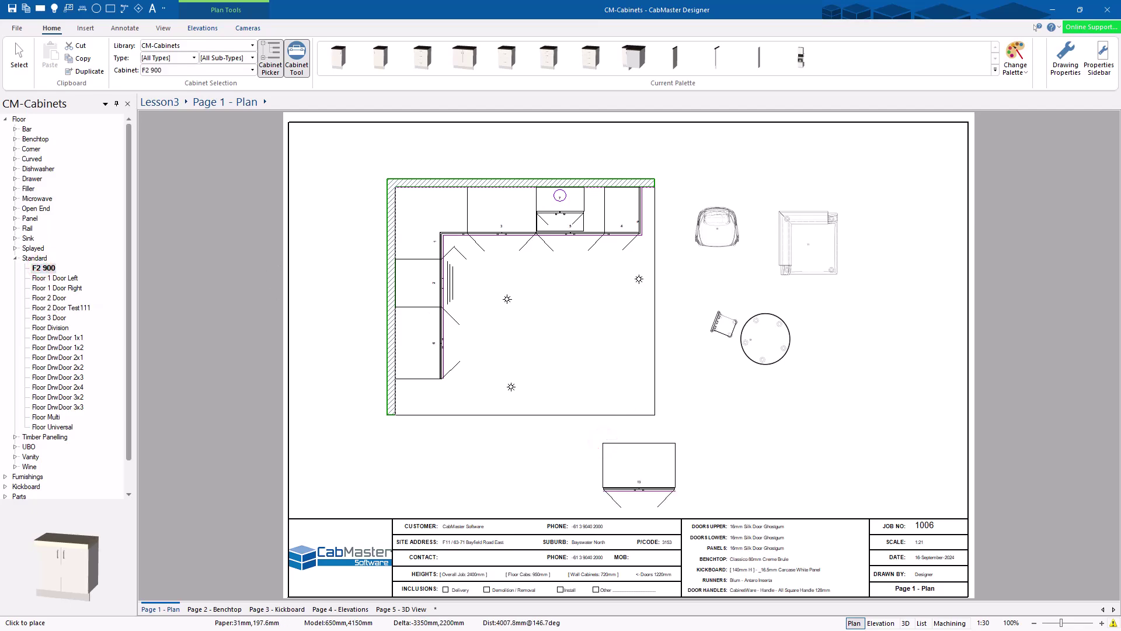
pyautogui.click(21, 55)
pyautogui.scroll(5, 715, 486)
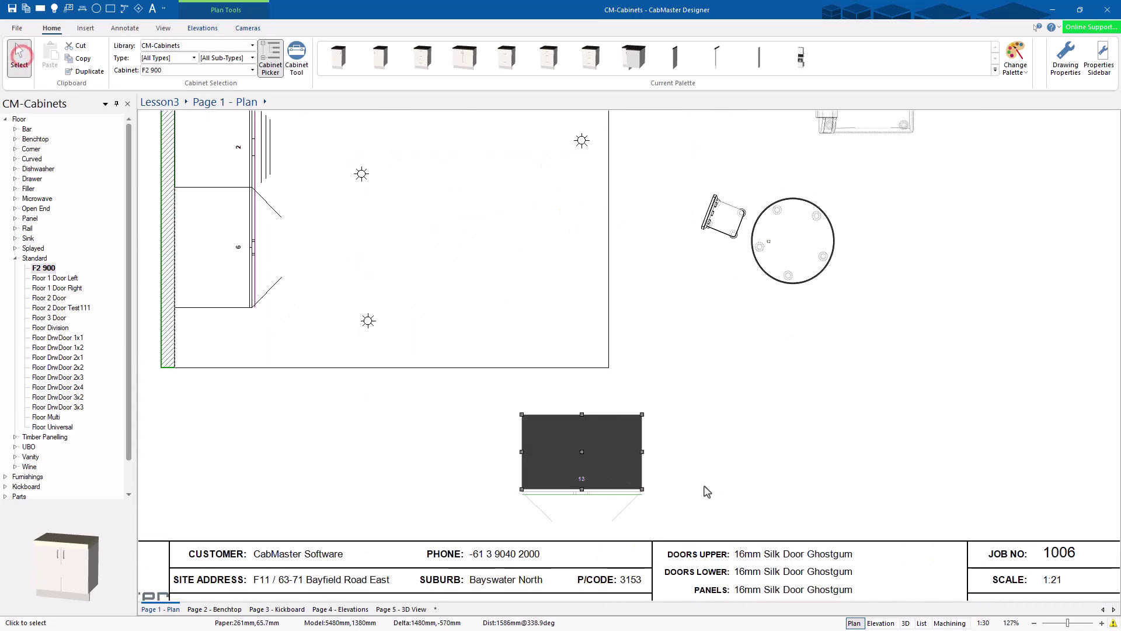
pyautogui.click(662, 454)
pyautogui.moveTo(525, 463)
pyautogui.mouseDown()
pyautogui.moveTo(497, 381)
pyautogui.moveTo(527, 477)
pyautogui.mouseUp()
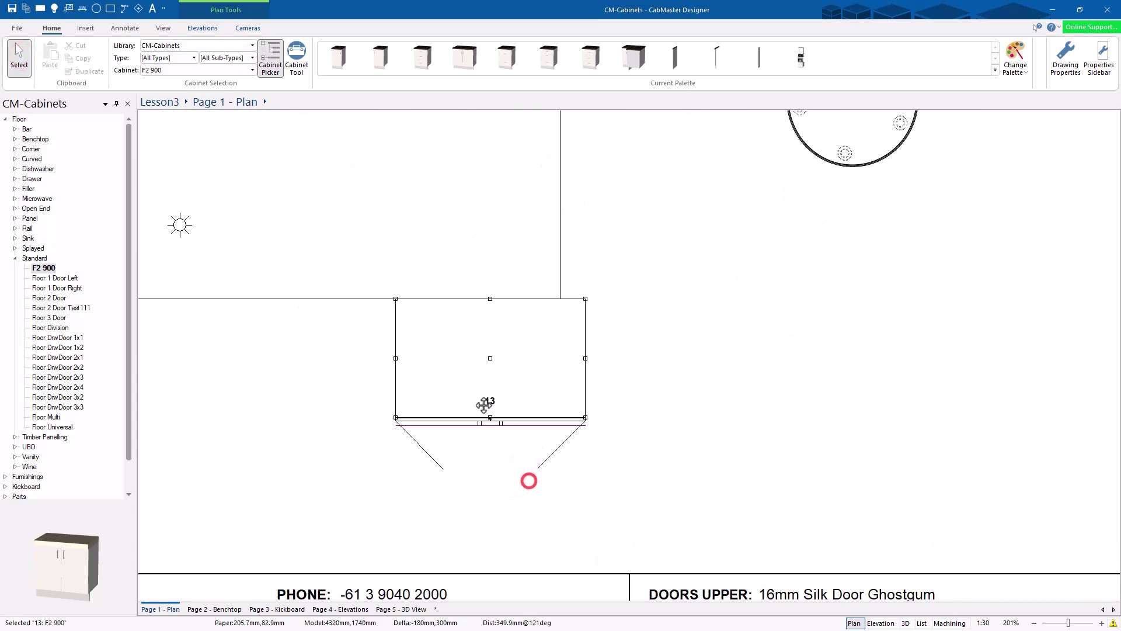
pyautogui.scroll(-5, 531, 477)
# Step: Set the Plan View Options label display to User defined, so the cabinet reads F2 900 (13)
pyautogui.rightClick(784, 370)
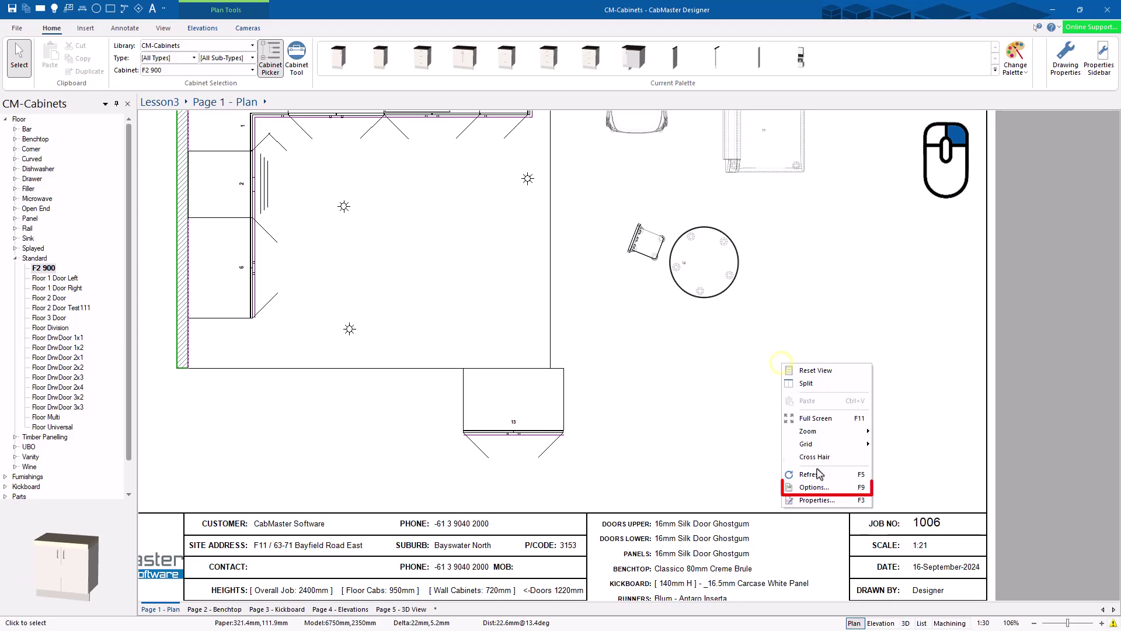
pyautogui.click(822, 491)
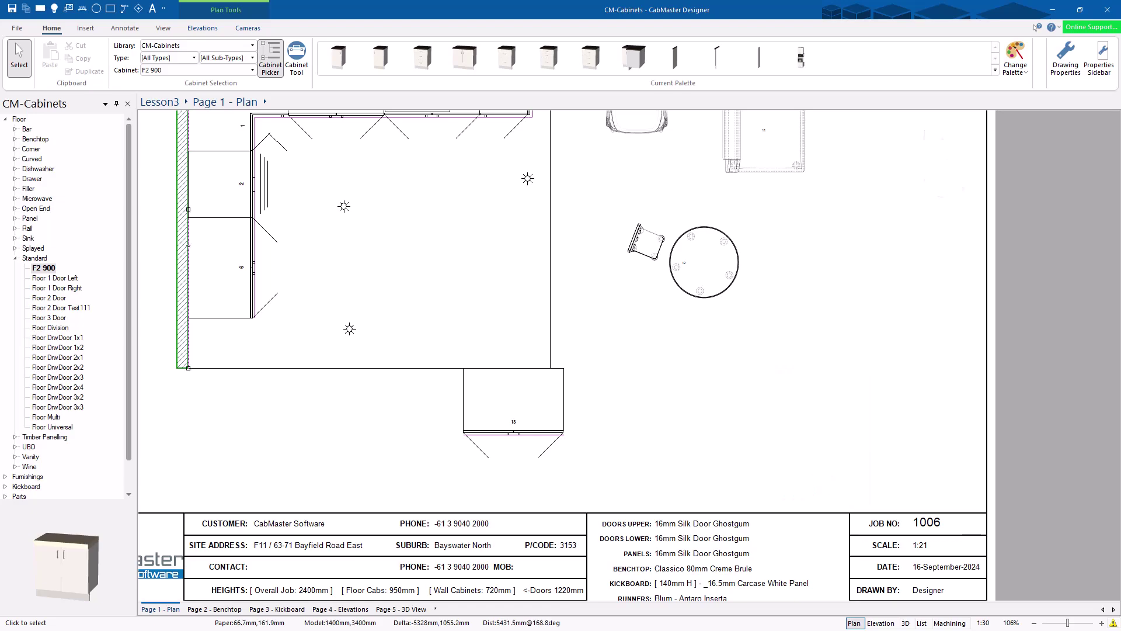
pyautogui.moveTo(733, 138); pyautogui.dragTo(948, 137)
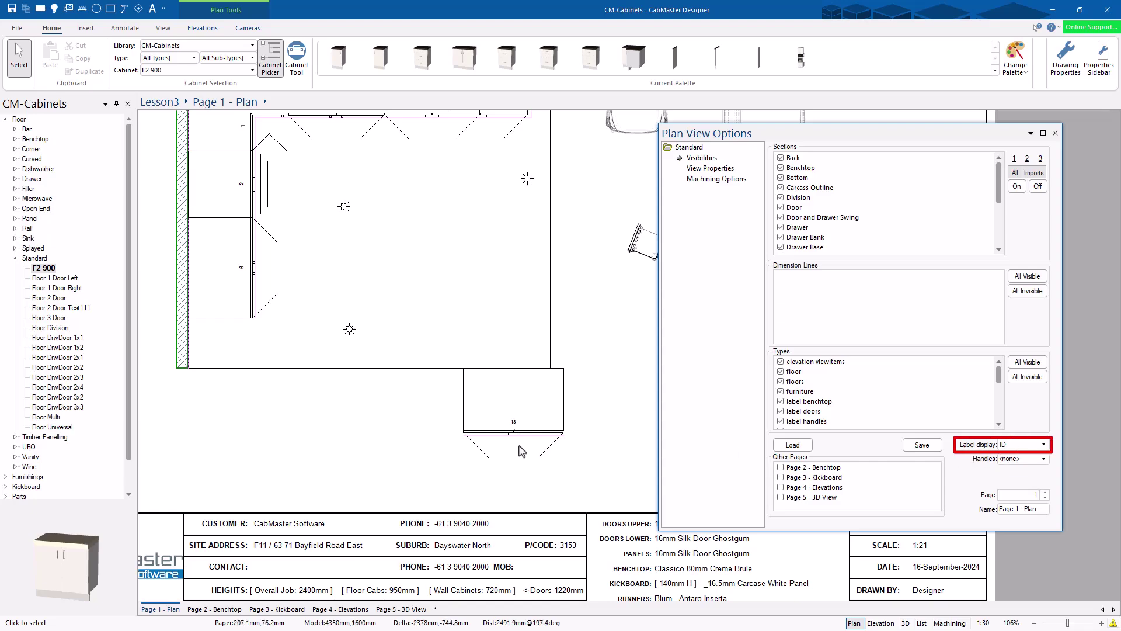
pyautogui.click(1022, 444)
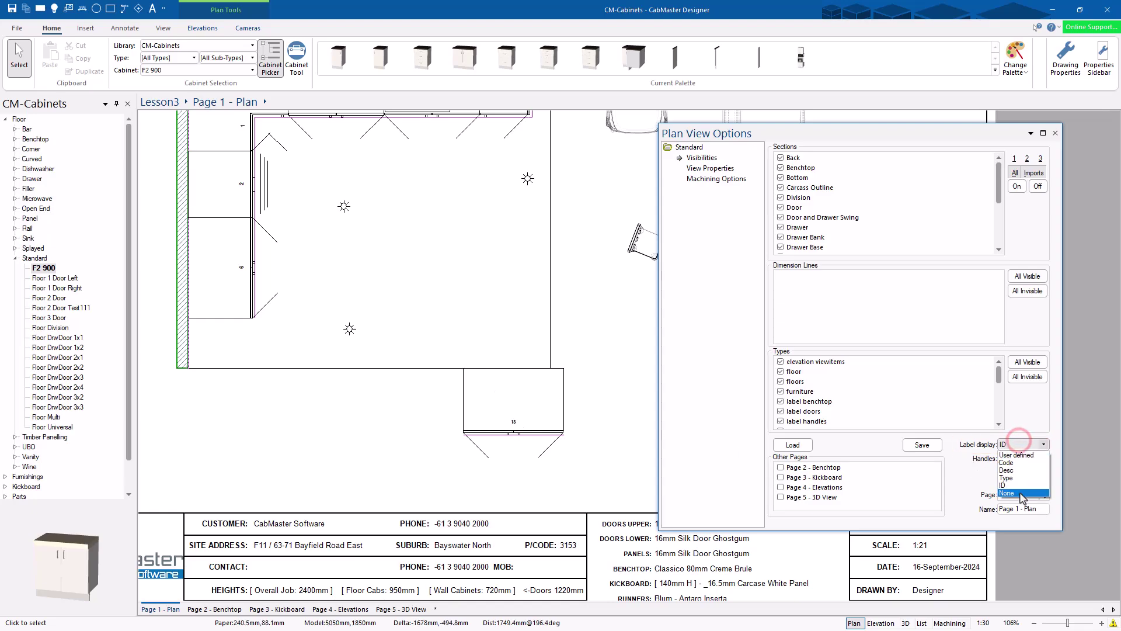
pyautogui.click(1022, 455)
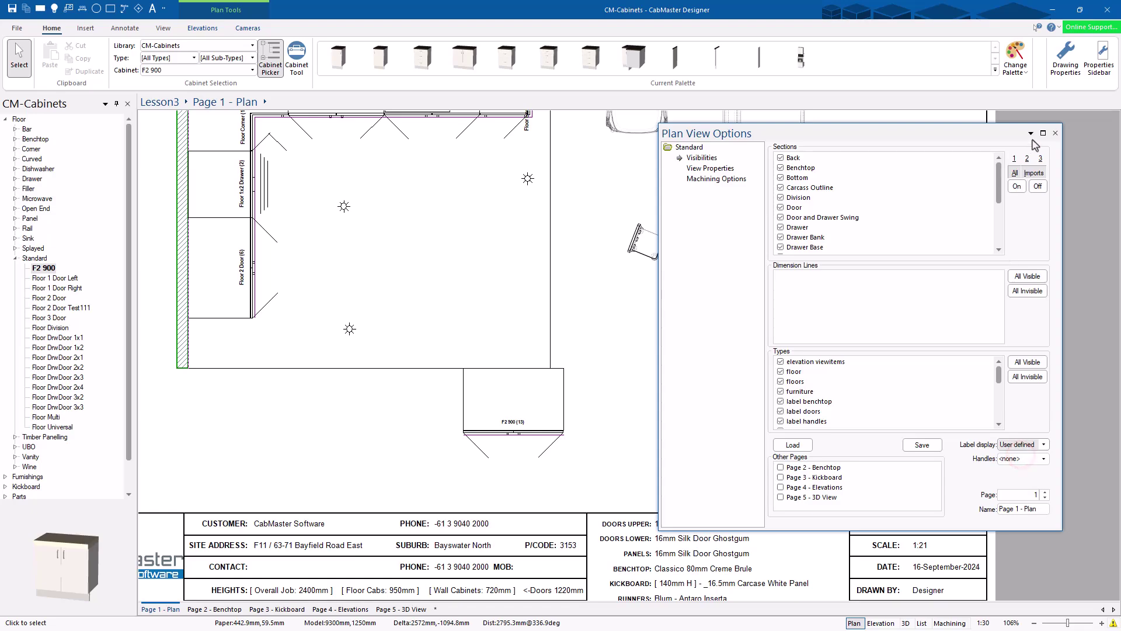
pyautogui.click(1055, 133)
pyautogui.click(1055, 132)
# Step: Select the newly placed F2 900 cabinet in the plan
pyautogui.scroll(3, 497, 439)
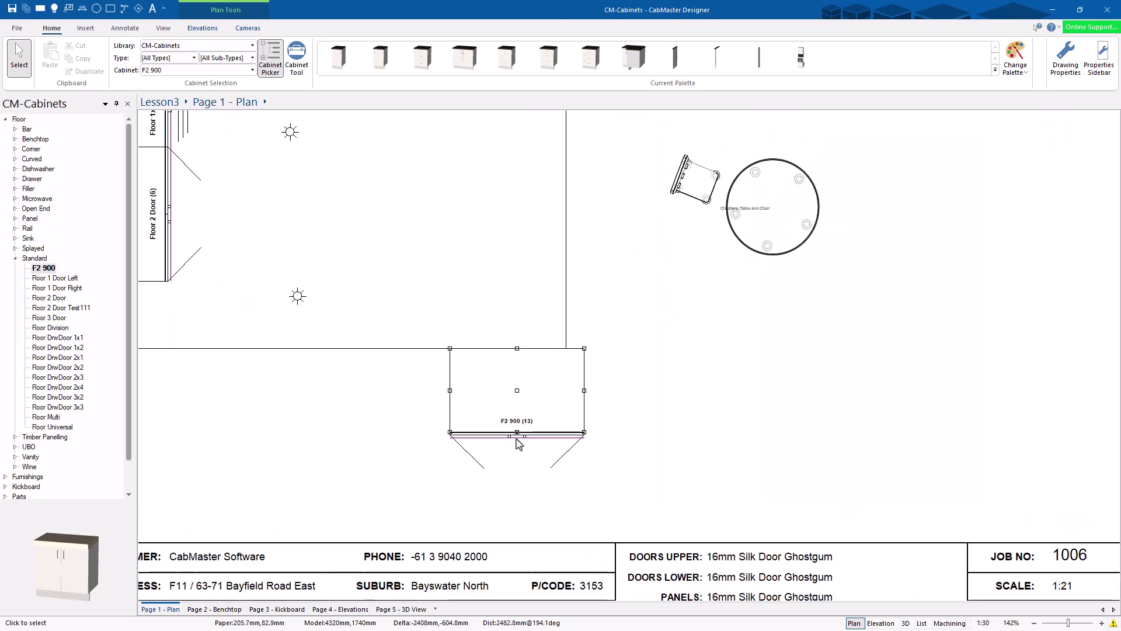
pyautogui.scroll(-1, 514, 419)
pyautogui.scroll(4, 171, 227)
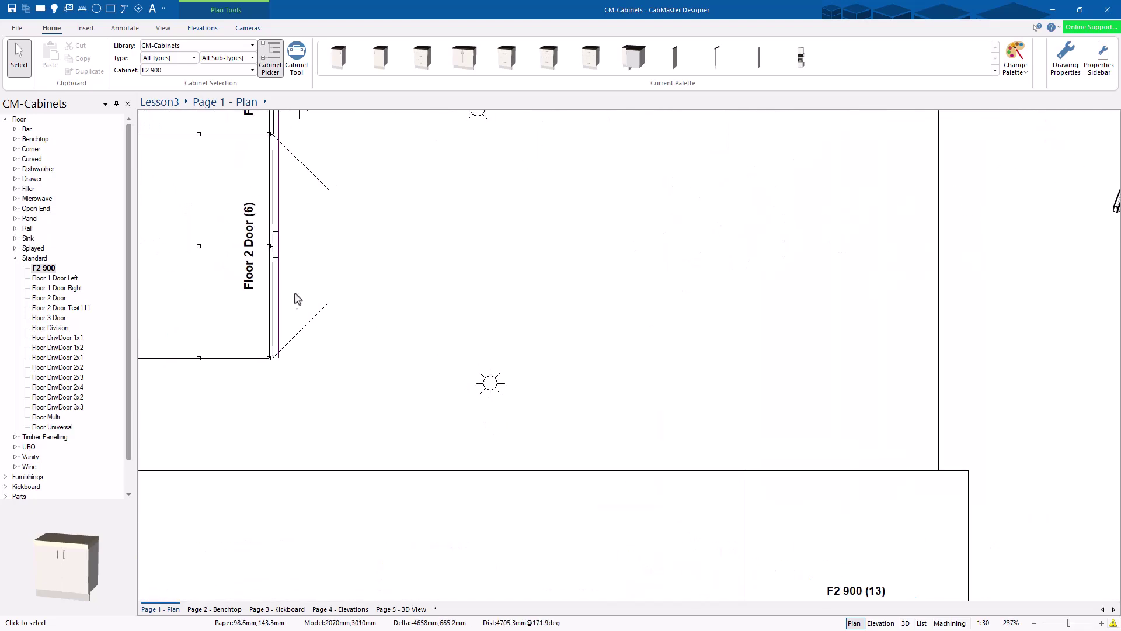
pyautogui.scroll(-1, 295, 298)
pyautogui.click(263, 262)
pyautogui.click(237, 385)
pyautogui.scroll(-2, 253, 383)
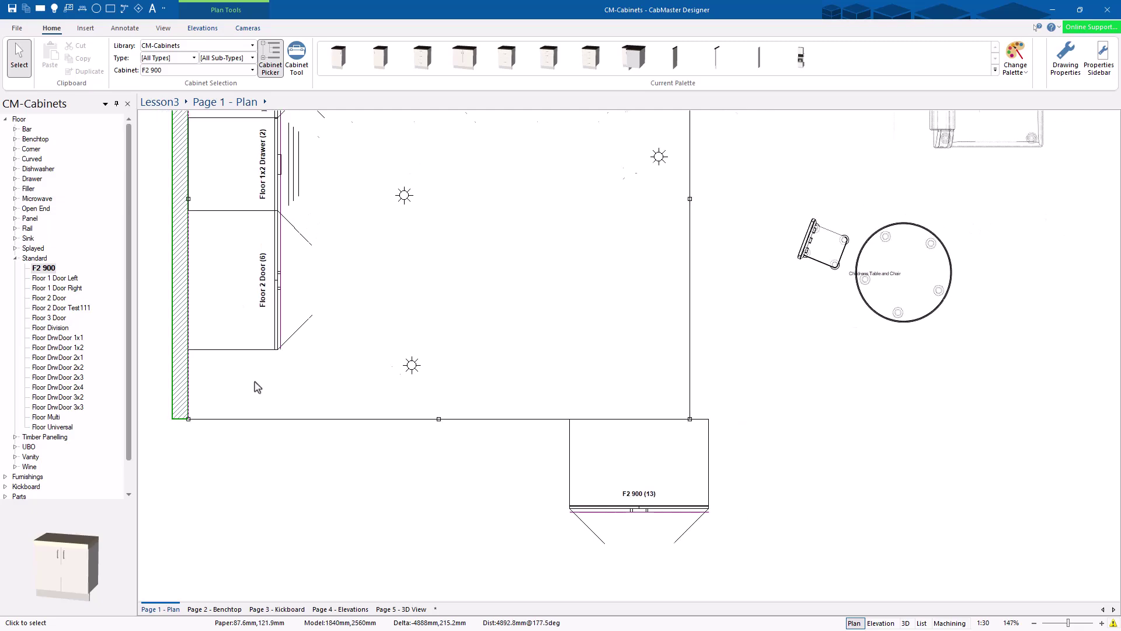
pyautogui.scroll(-2, 409, 496)
pyautogui.click(557, 495)
pyautogui.scroll(5, 555, 513)
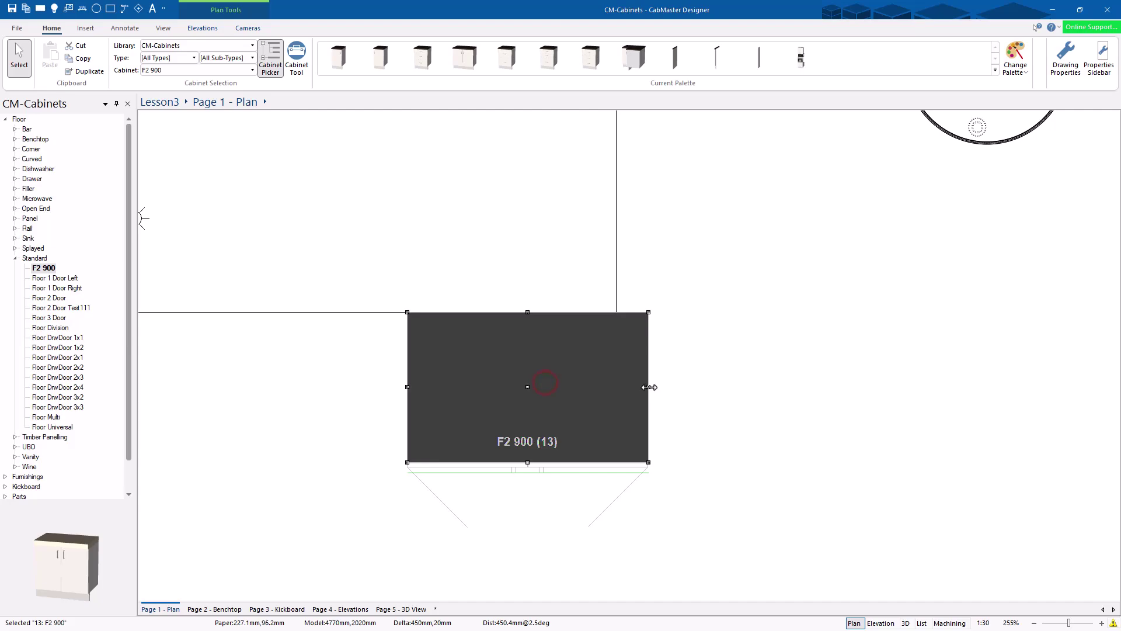
# Step: Stretch its right side outward until the label reads F2 1180 (13)
pyautogui.moveTo(648, 386); pyautogui.dragTo(806, 389)
pyautogui.scroll(3, 546, 451)
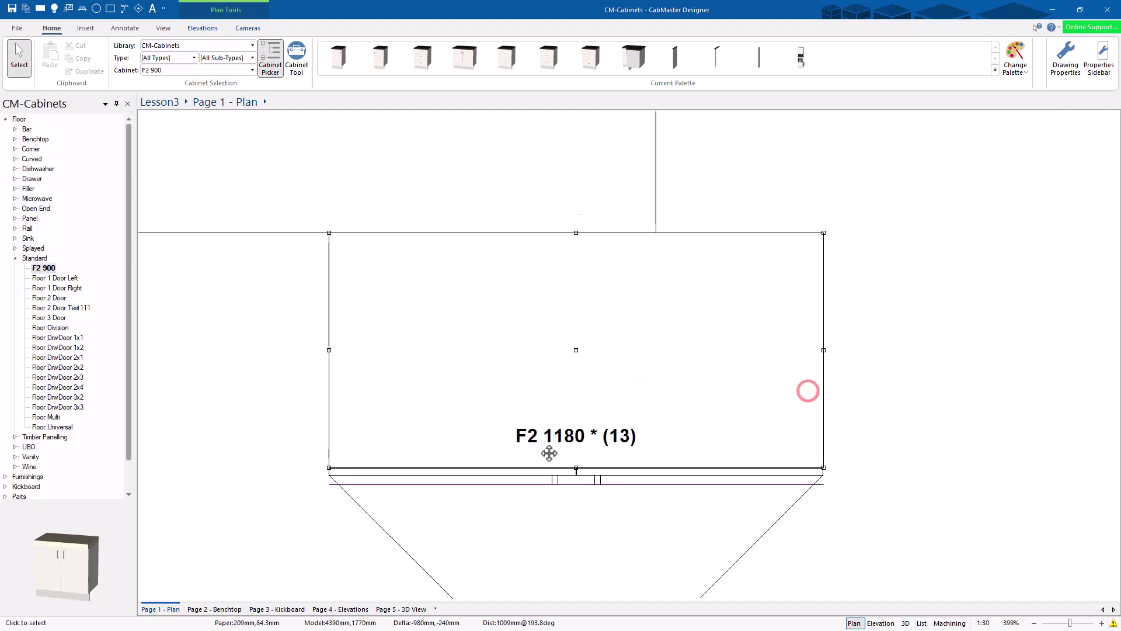
pyautogui.scroll(-2, 569, 433)
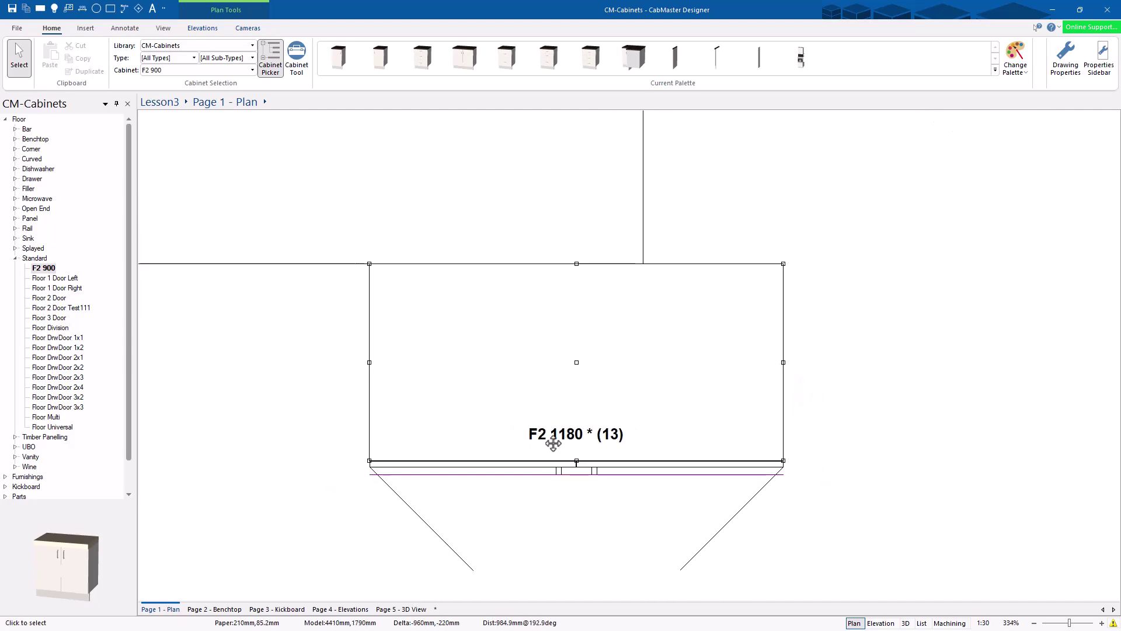
pyautogui.scroll(-2, 555, 438)
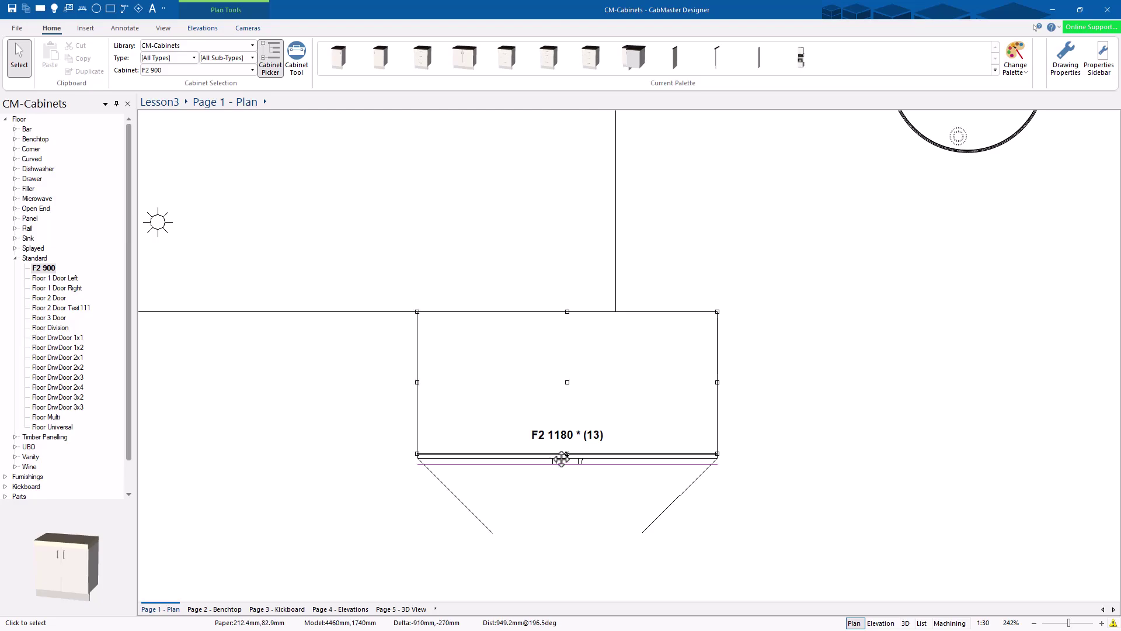
pyautogui.scroll(-1, 636, 418)
pyautogui.click(636, 417)
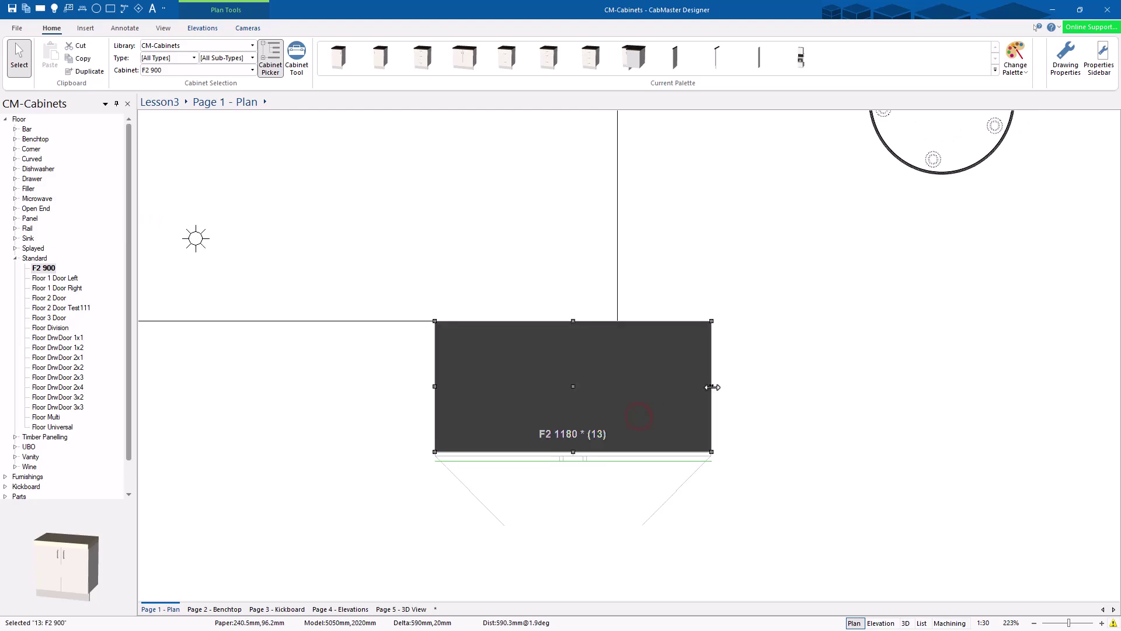